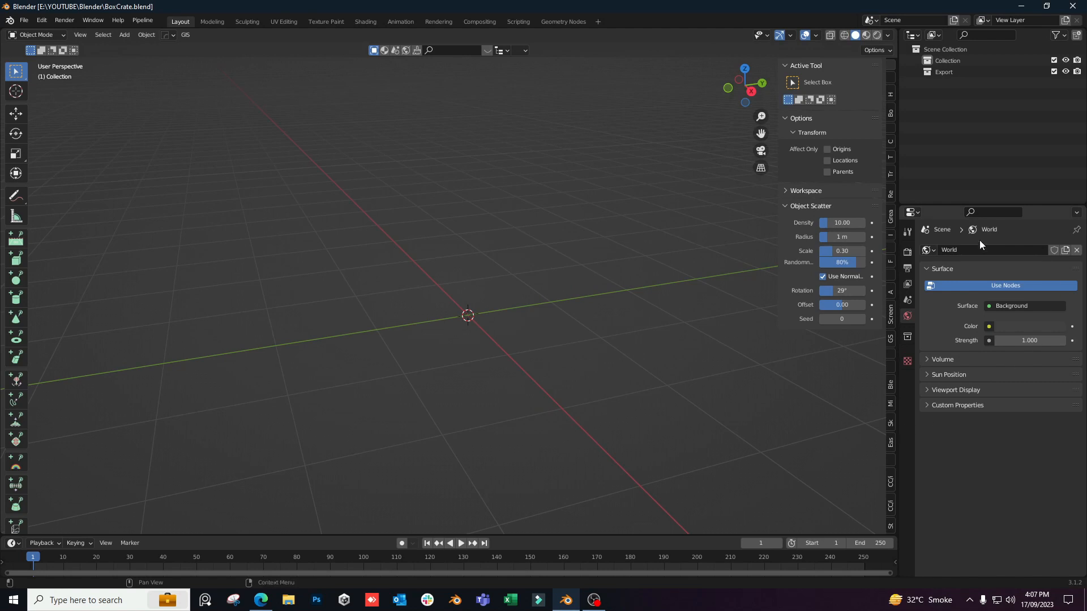
Review the scene's render settings and its output settings, including resolution, frame range and file format
click(907, 253)
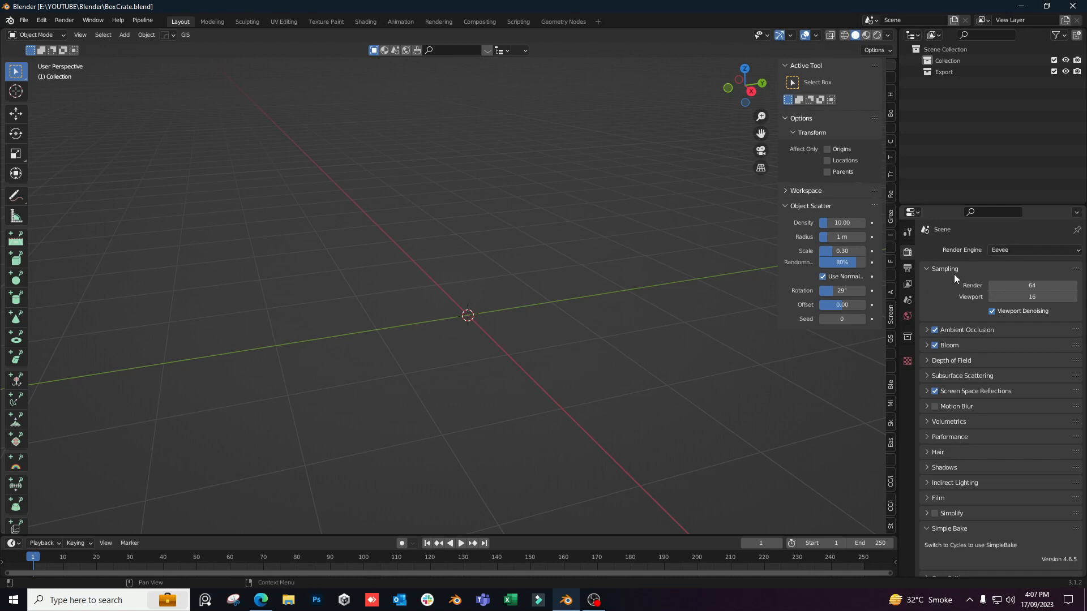
click(908, 269)
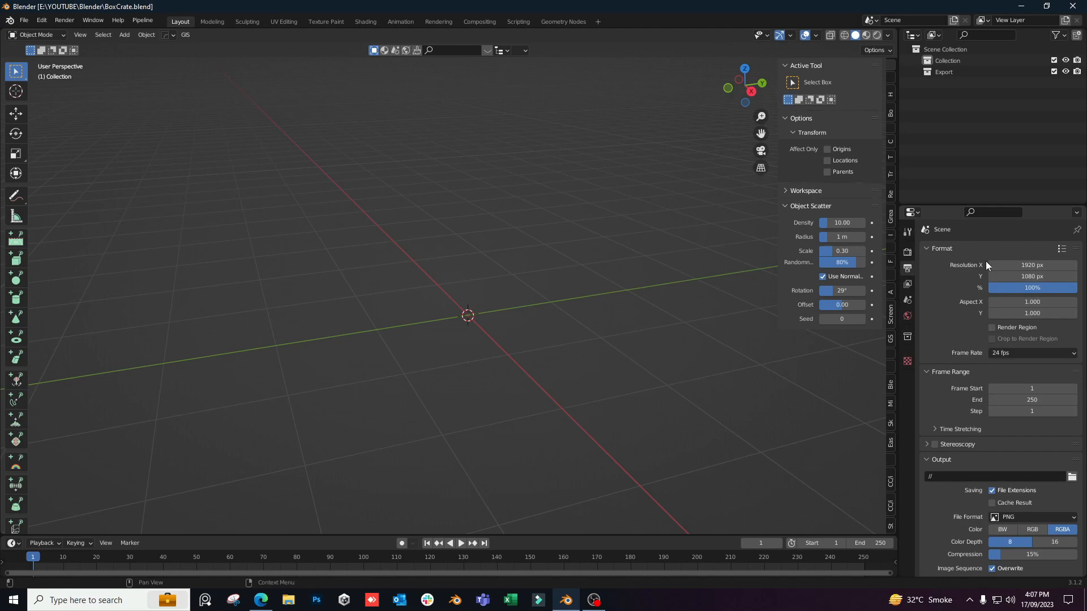
scroll(985, 267, down, 2)
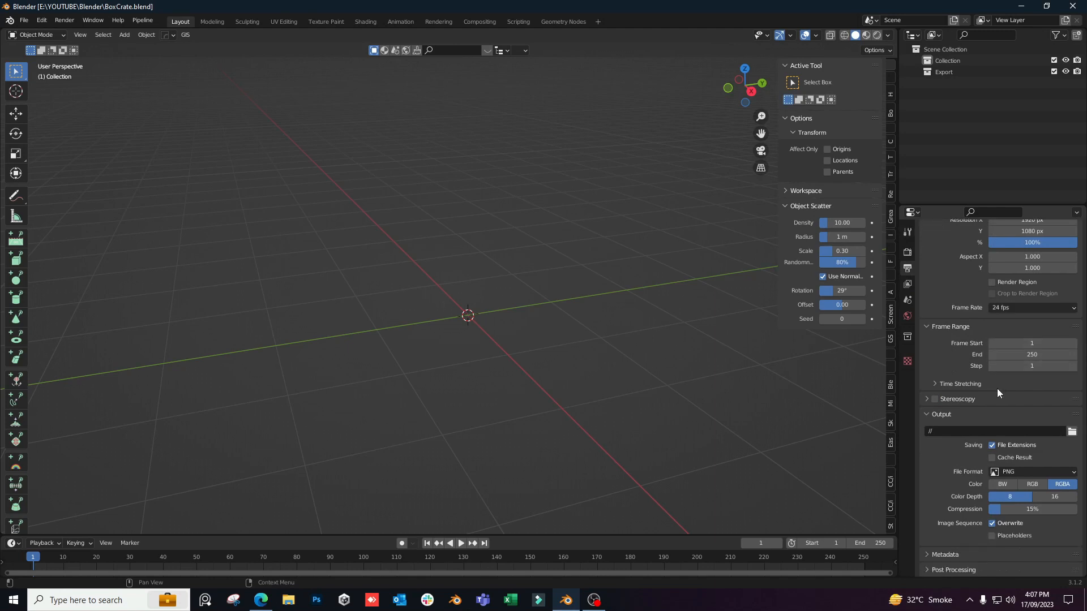
click(1010, 472)
click(1011, 468)
click(1007, 471)
scroll(978, 458, up, 2)
scroll(971, 450, up, 2)
Add a 2 m cube mesh at the world origin
middle_drag(451, 295, 504, 300)
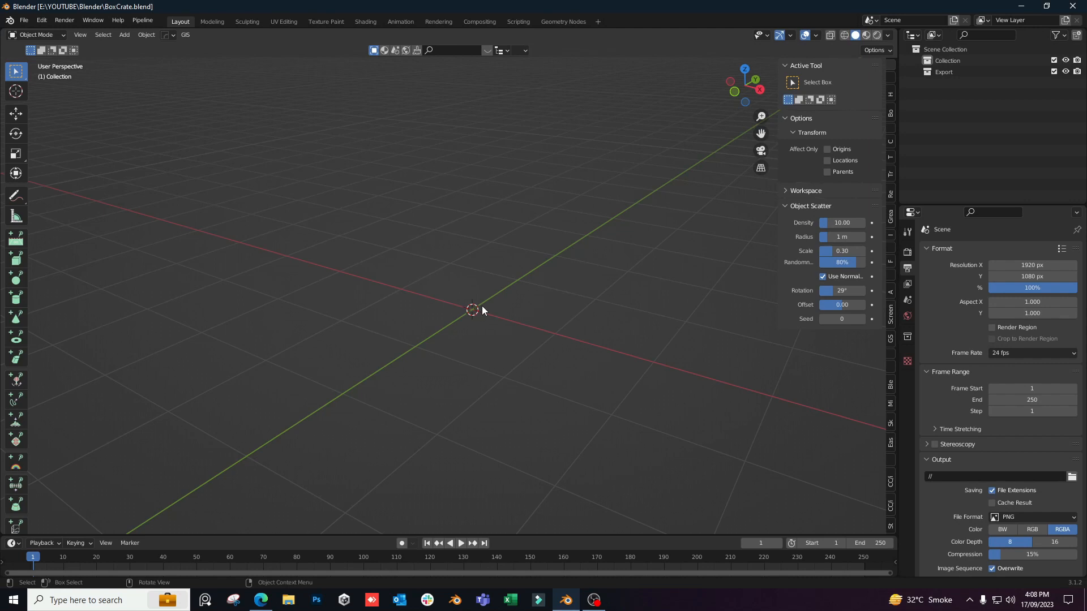
mouse_move(458, 347)
middle_down()
mouse_move(469, 356)
mouse_move(509, 325)
mouse_move(493, 309)
mouse_move(531, 315)
middle_up()
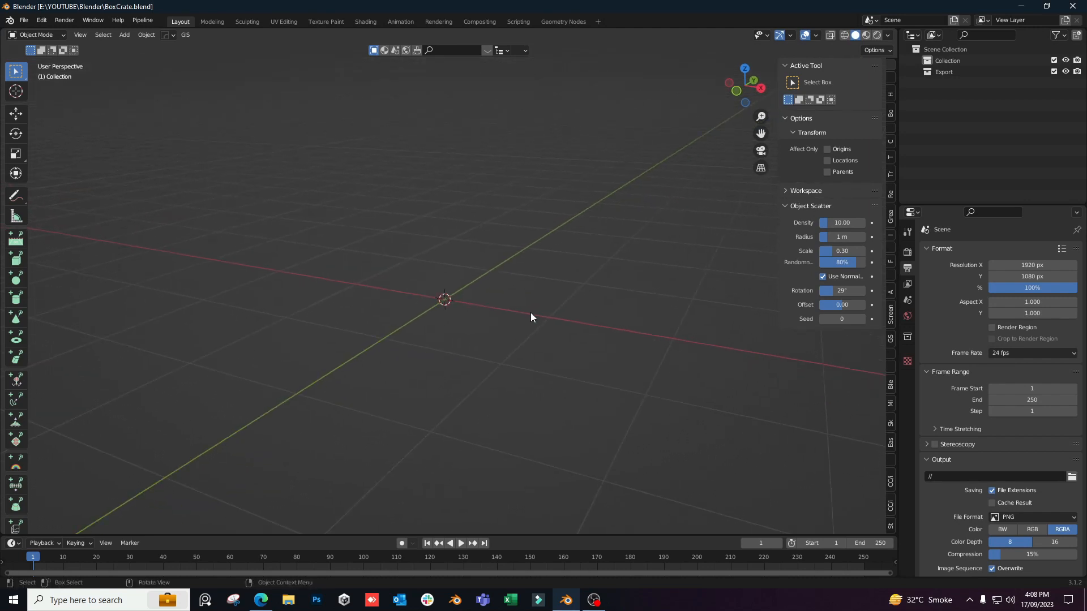
key(shift+a)
mouse_move(447, 279)
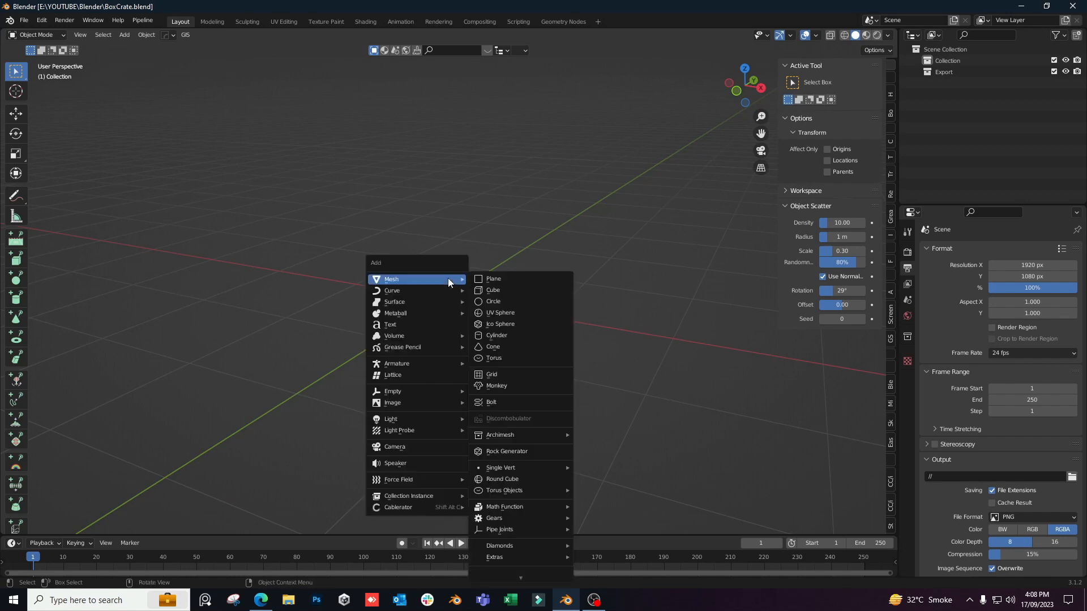
click(486, 289)
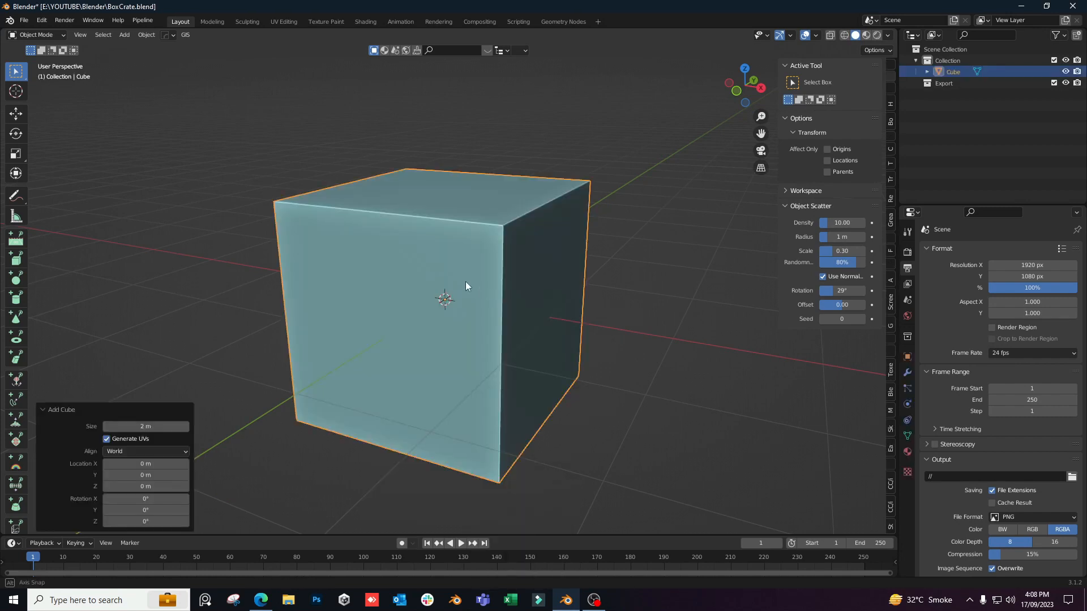
middle_drag(465, 280, 563, 283)
Switch to the browser to view the wooden crate reference photo, and return to the cube in Blender
click(263, 606)
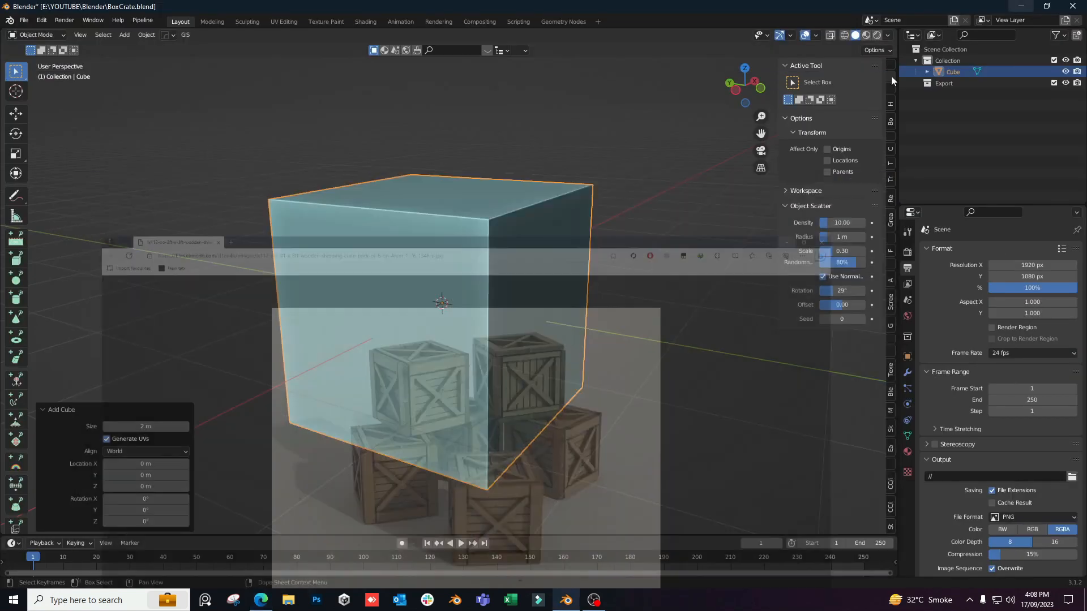
click(1021, 9)
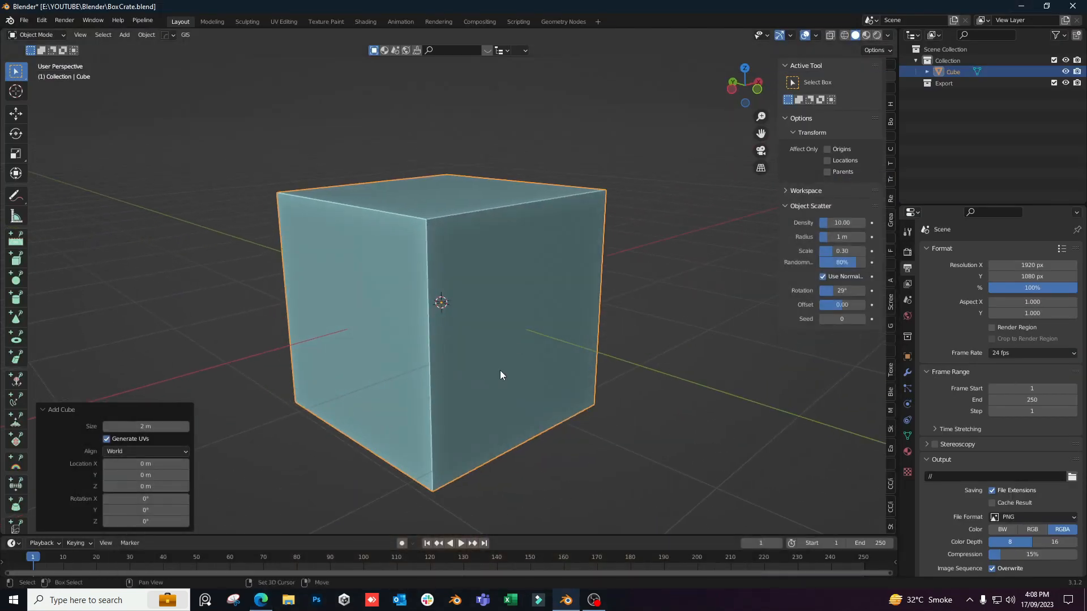
shift+middle_drag(500, 371, 561, 287)
shift+middle_drag(552, 236, 560, 275)
middle_drag(561, 275, 553, 276)
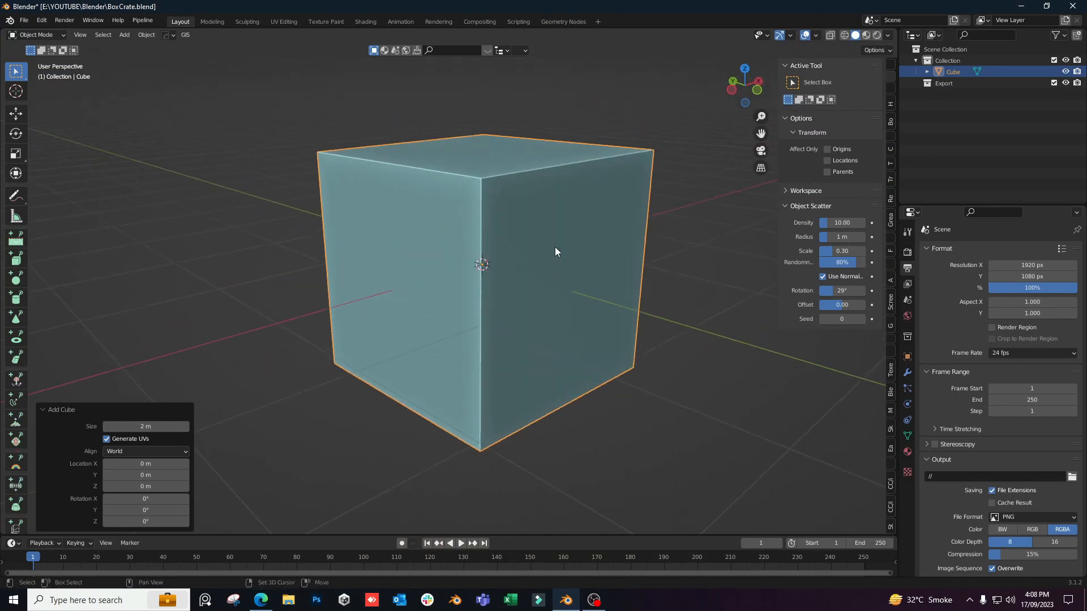
Put the cube into Edit Mode and check the wooden crate photo in the browser again
key(Tab)
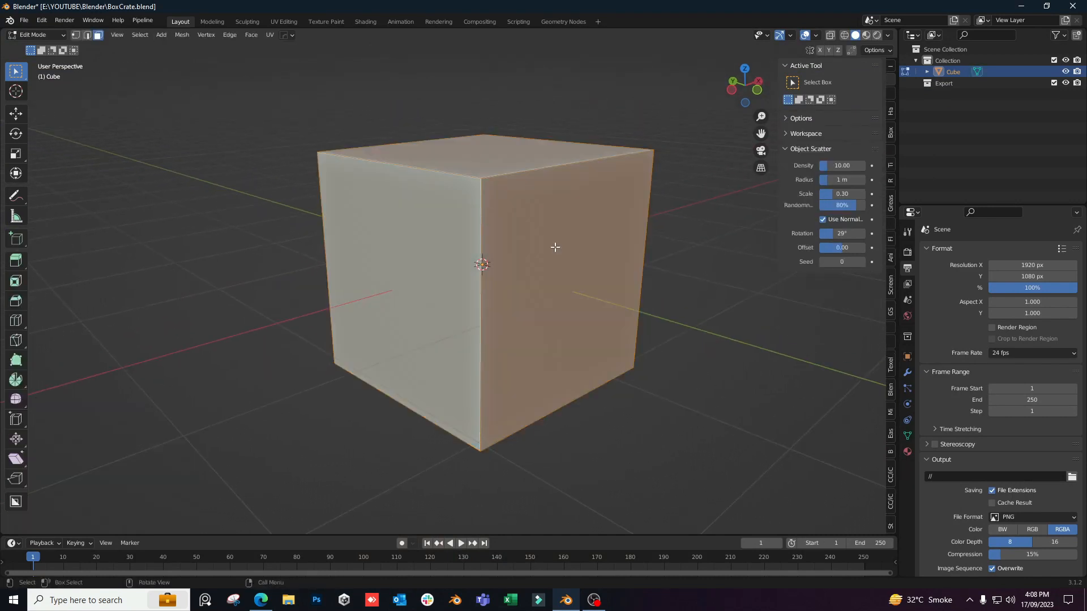
click(261, 600)
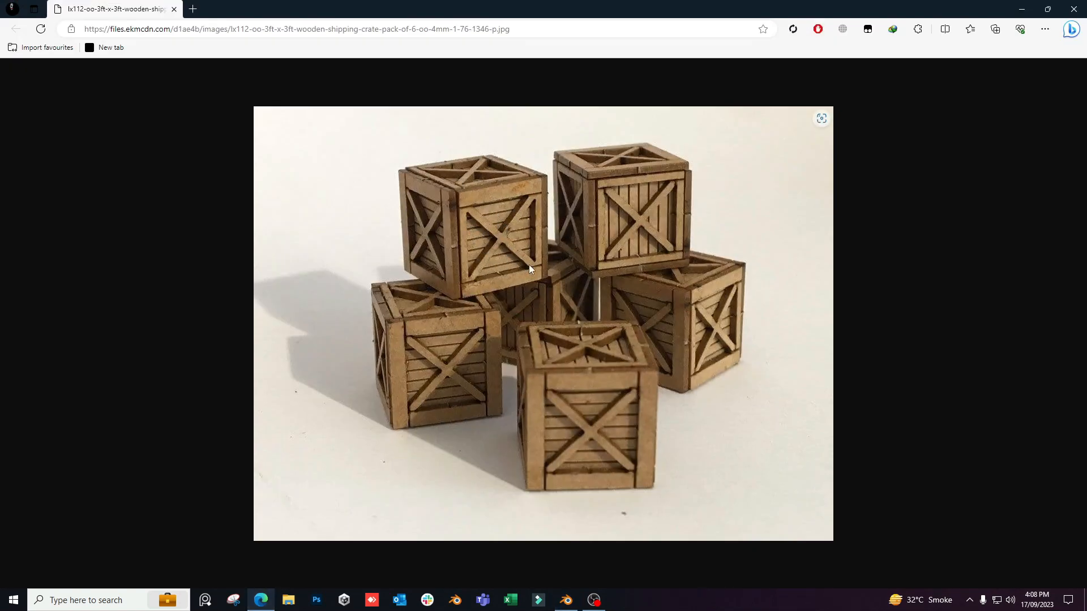
click(1021, 9)
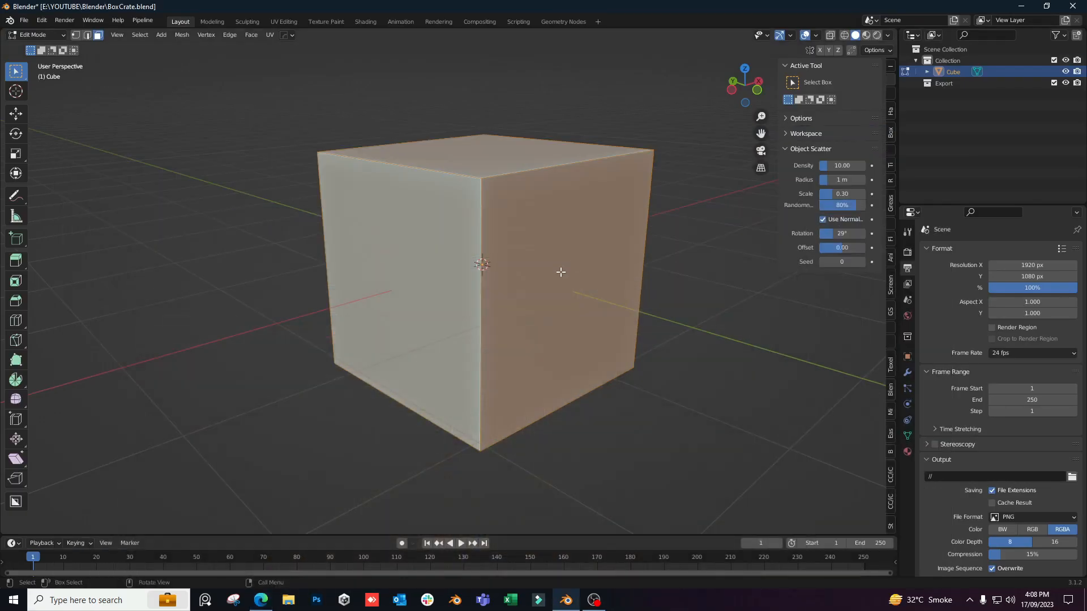
middle_drag(526, 247, 449, 218)
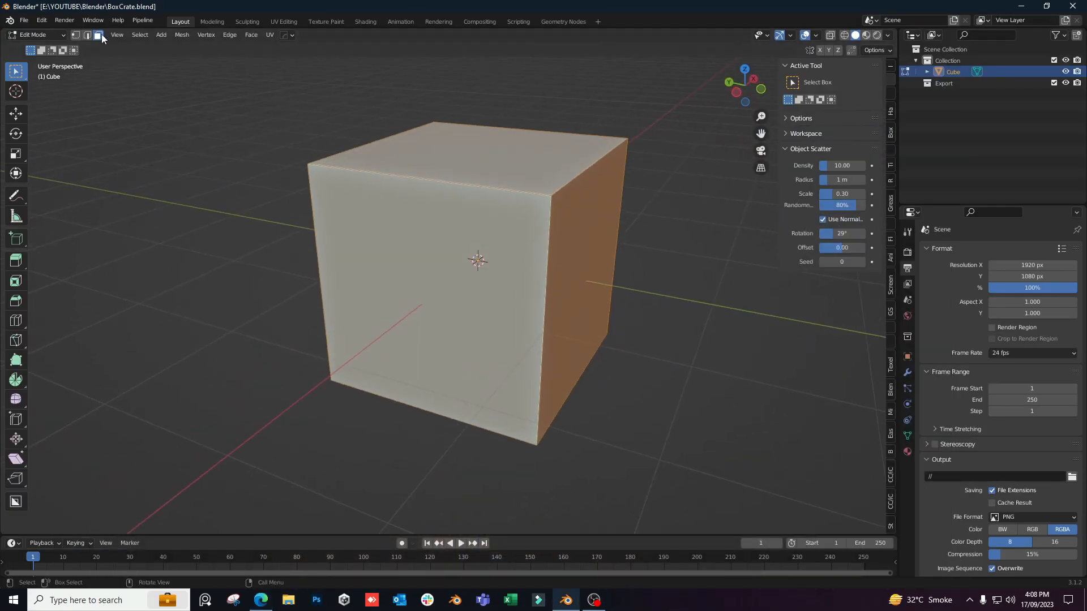
Switch the cube to Object Mode and back to Edit Mode
click(59, 34)
click(49, 47)
click(35, 35)
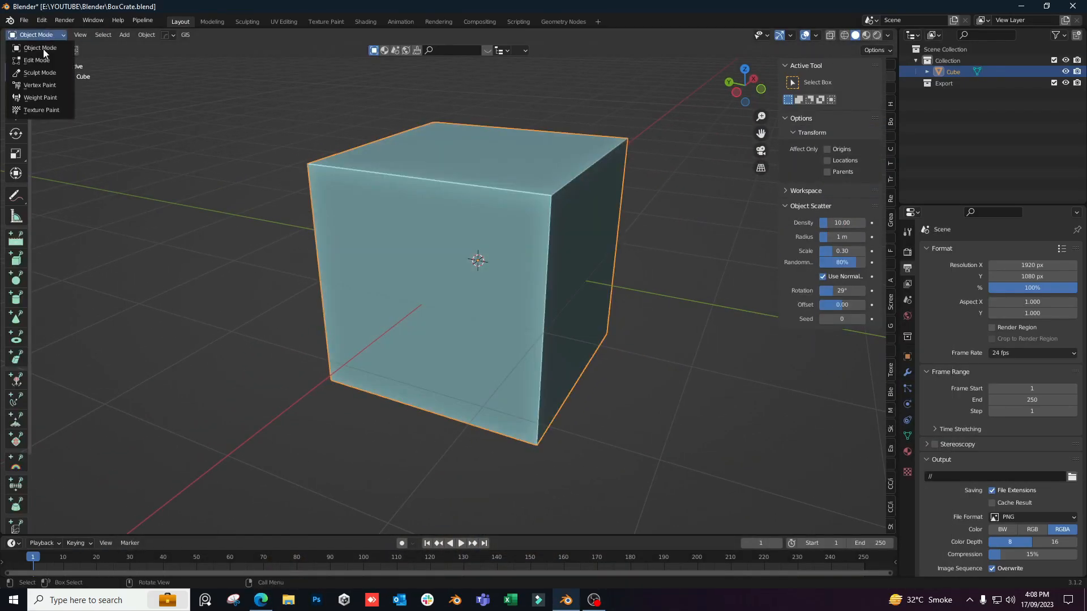
click(36, 60)
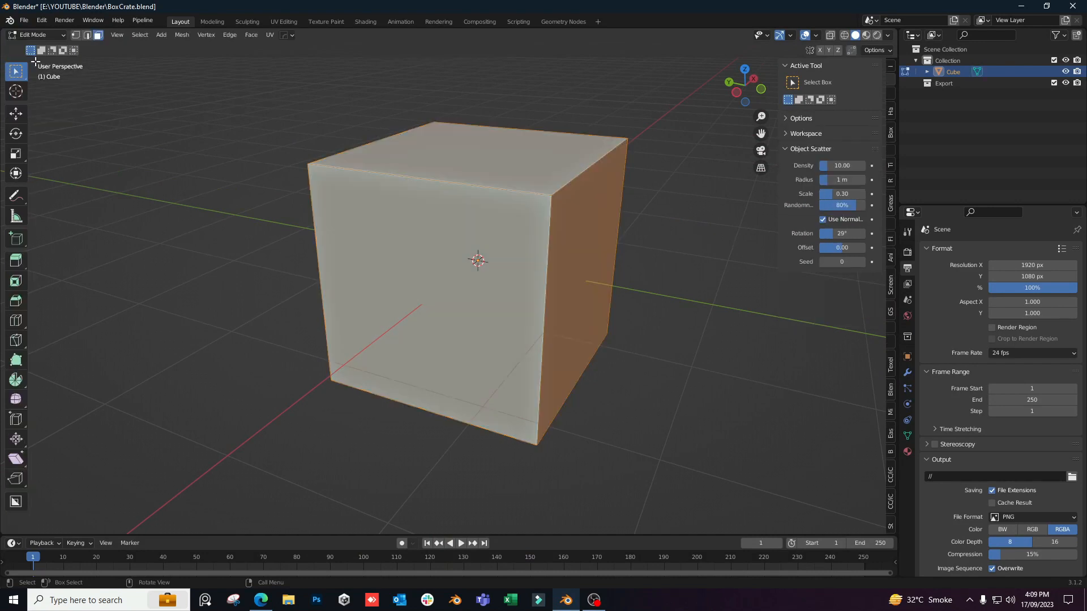
middle_drag(627, 256, 611, 259)
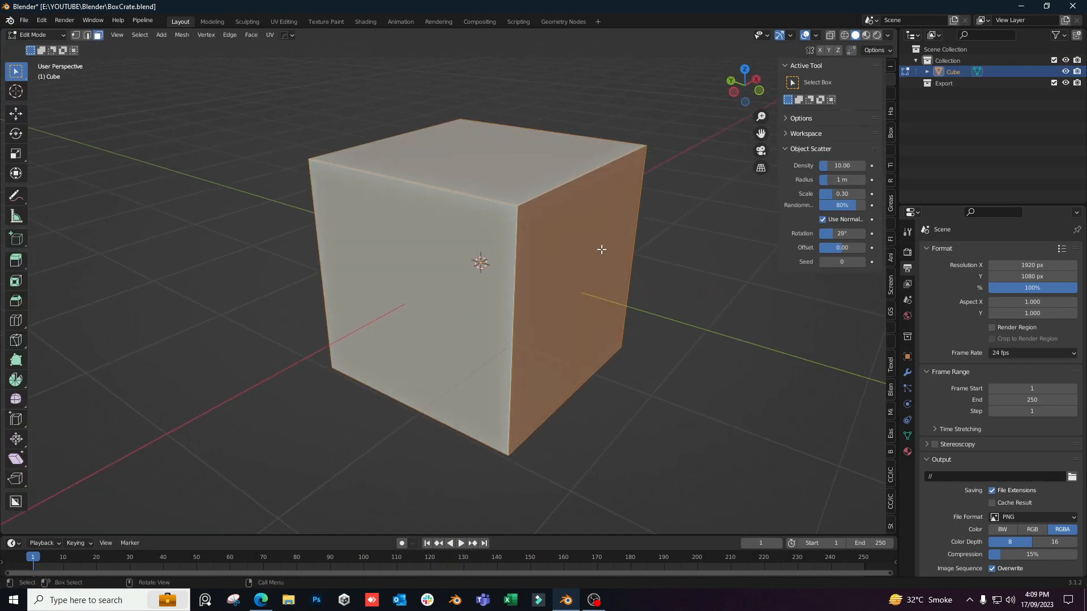
Try moving the cube's nearest upper corner vertex freely in vertex select mode, cancelling the move
click(76, 36)
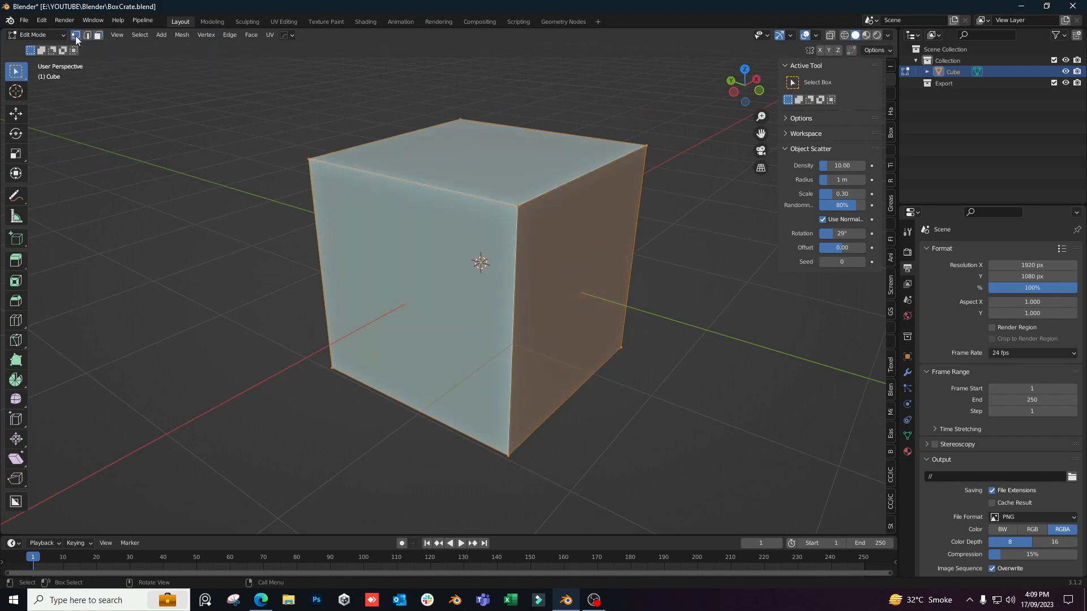
click(517, 207)
key(g)
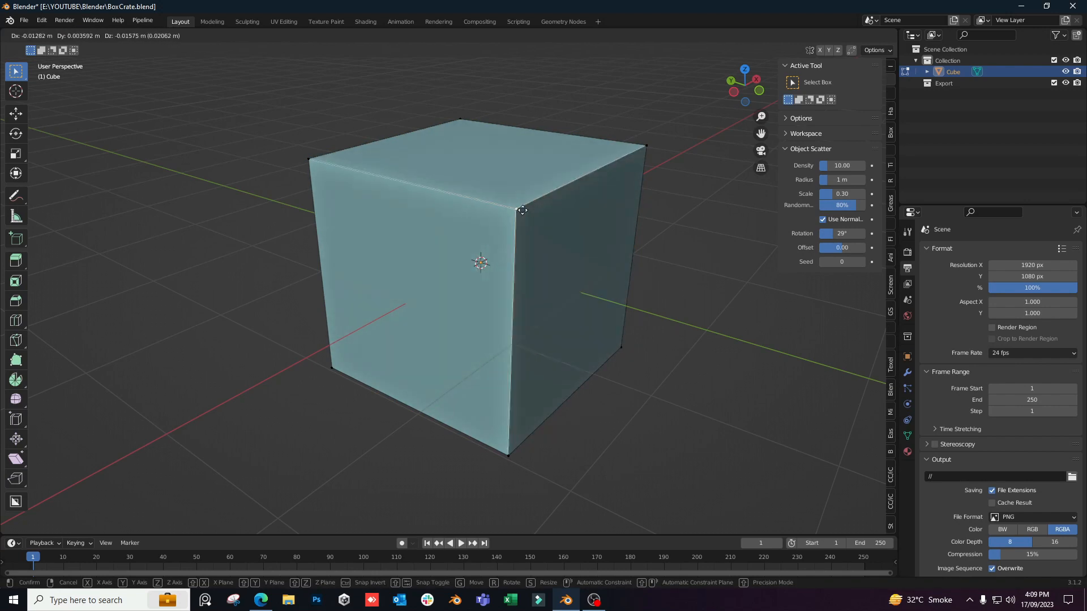
click(563, 210)
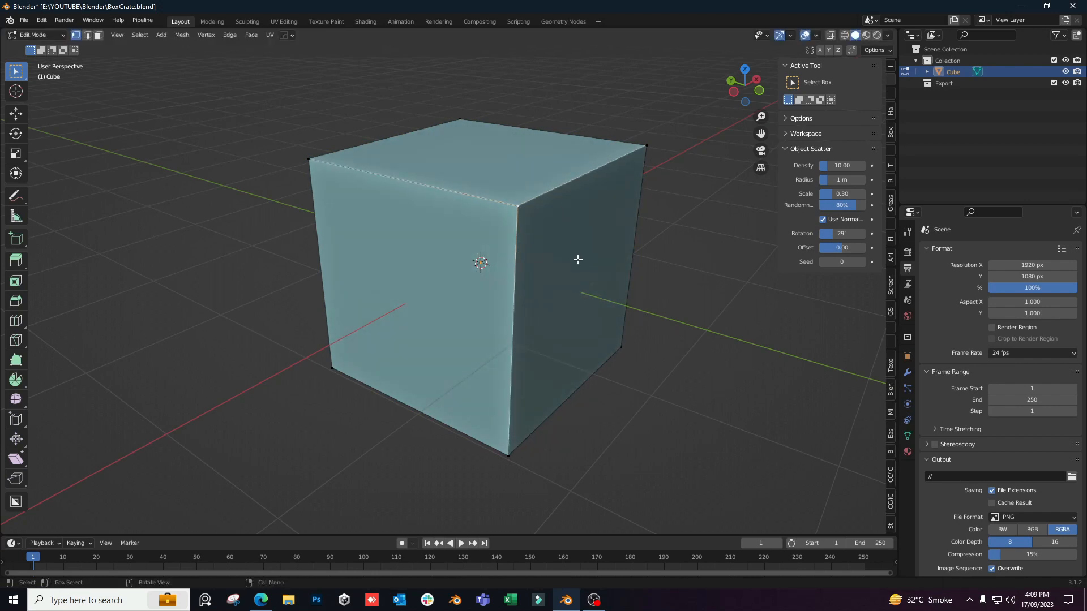
key(g)
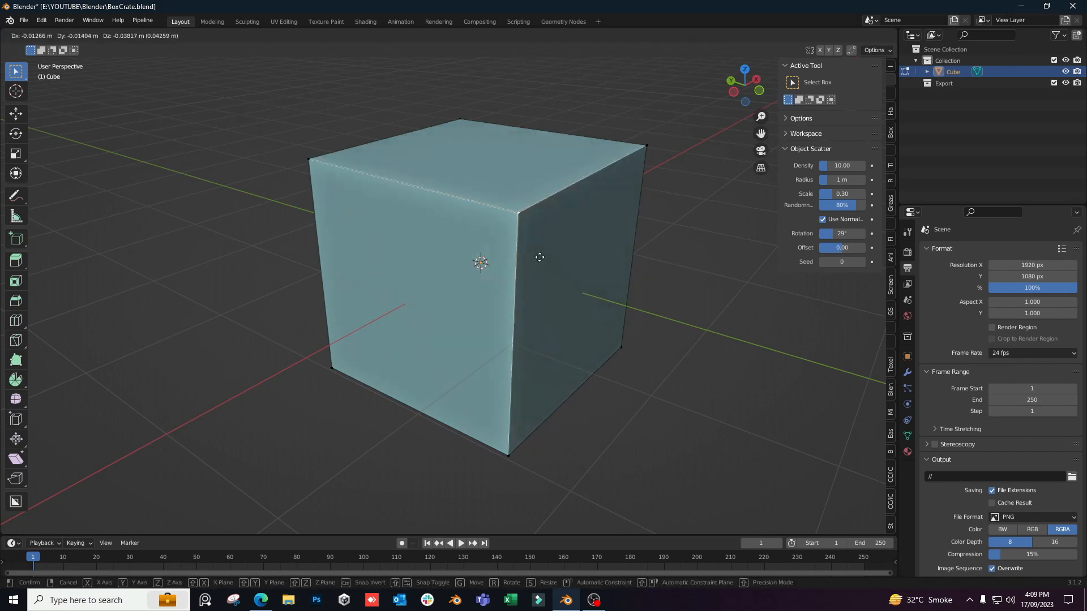
right_click(589, 226)
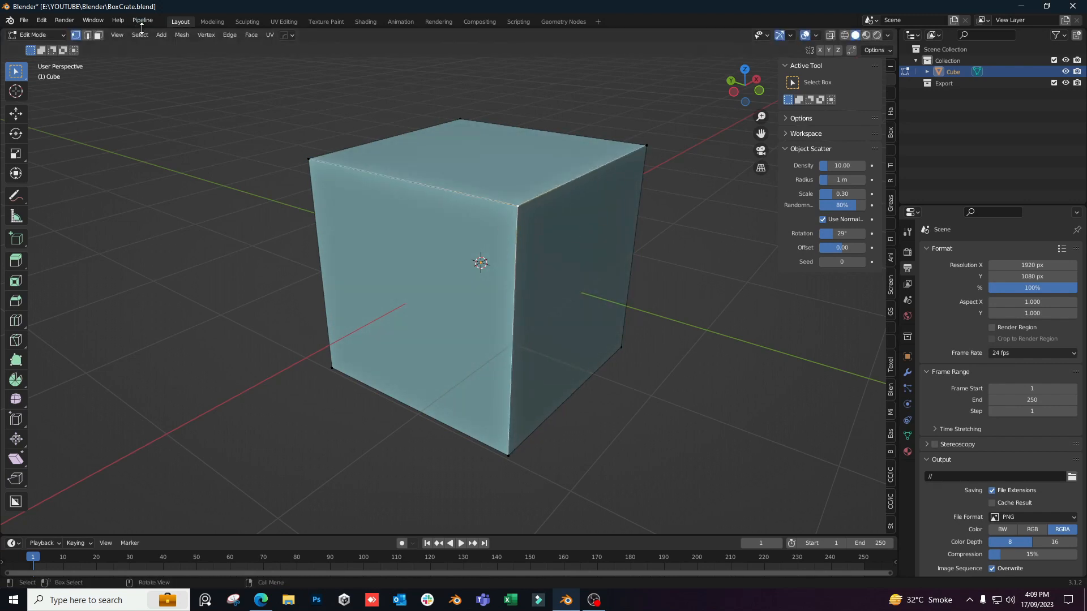
Try moving one upper edge of the cube freely in edge select mode, cancelling the move
click(88, 35)
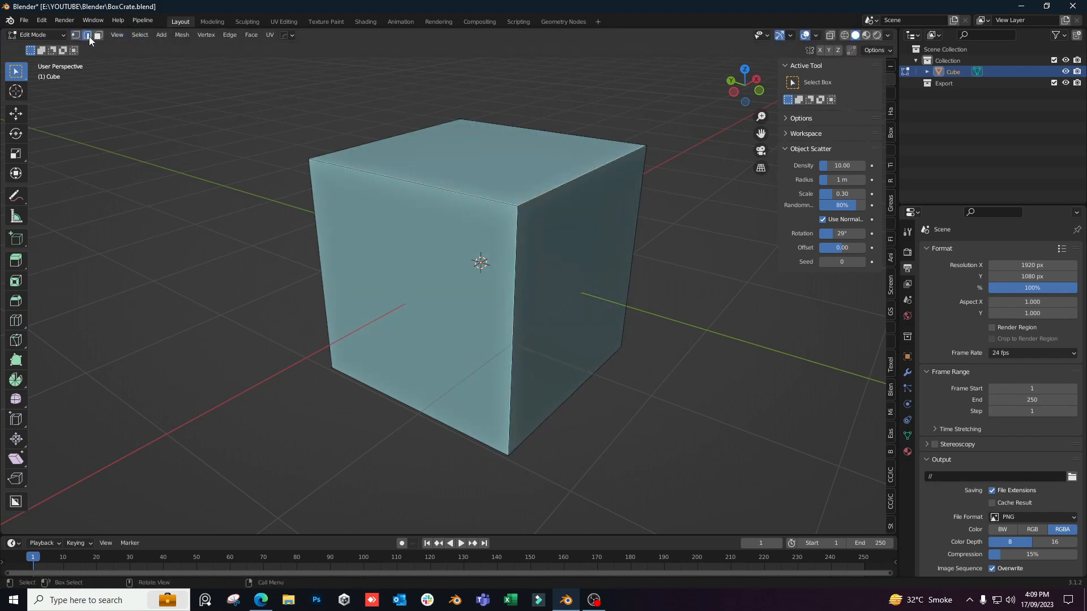
click(557, 185)
key(g)
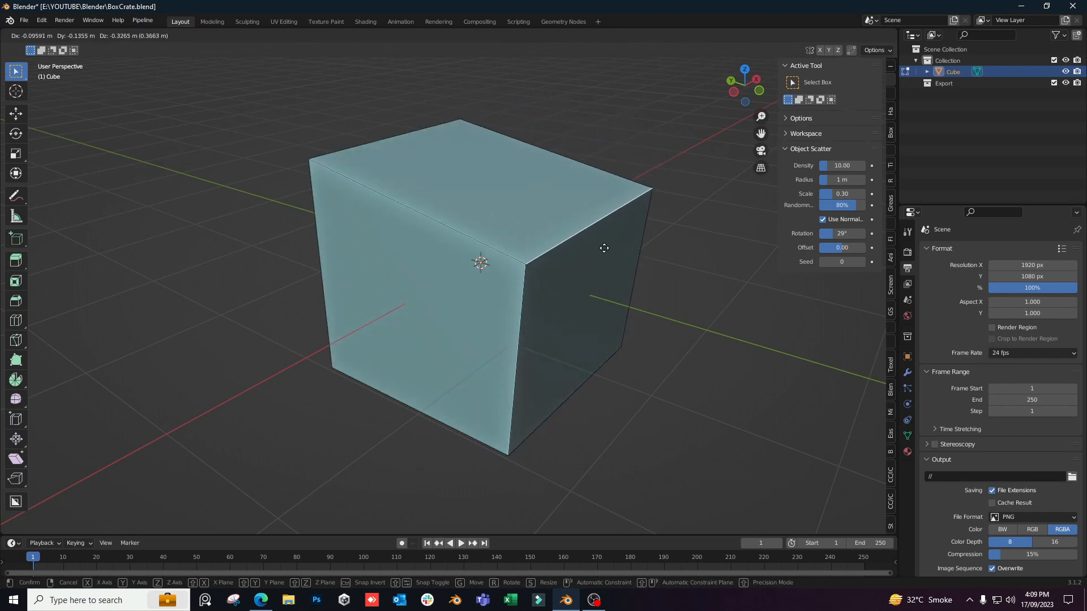
right_click(602, 247)
Try moving one side face of the cube freely in face select mode, cancelling the move
click(98, 35)
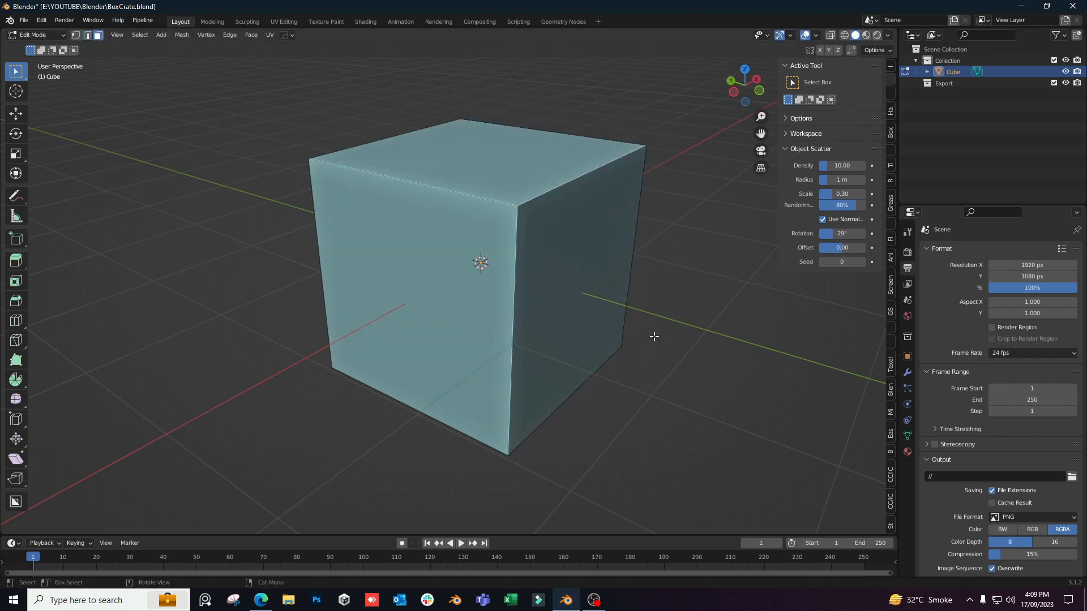
click(560, 247)
key(g)
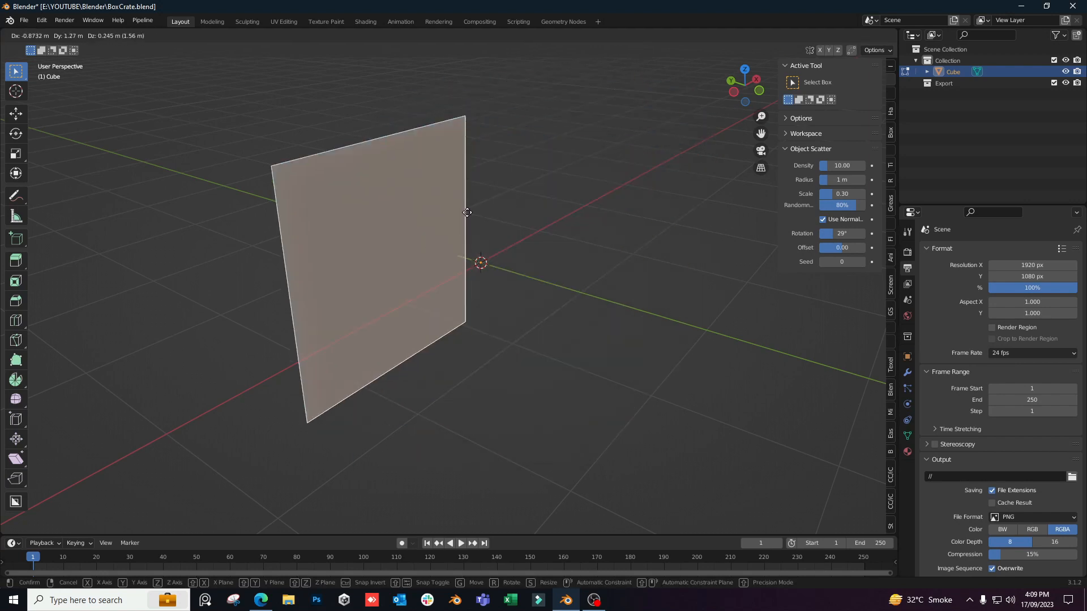
right_click(573, 296)
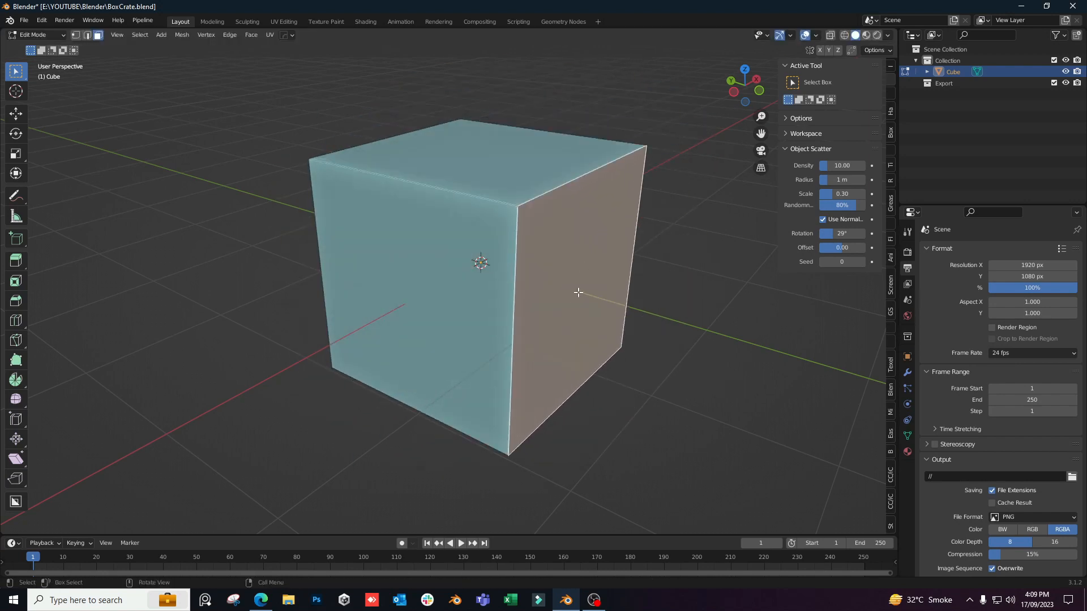
click(80, 37)
click(98, 35)
Select all faces of the cube and inset them individually with a thickness of about 0.097 m
middle_drag(752, 393, 733, 380)
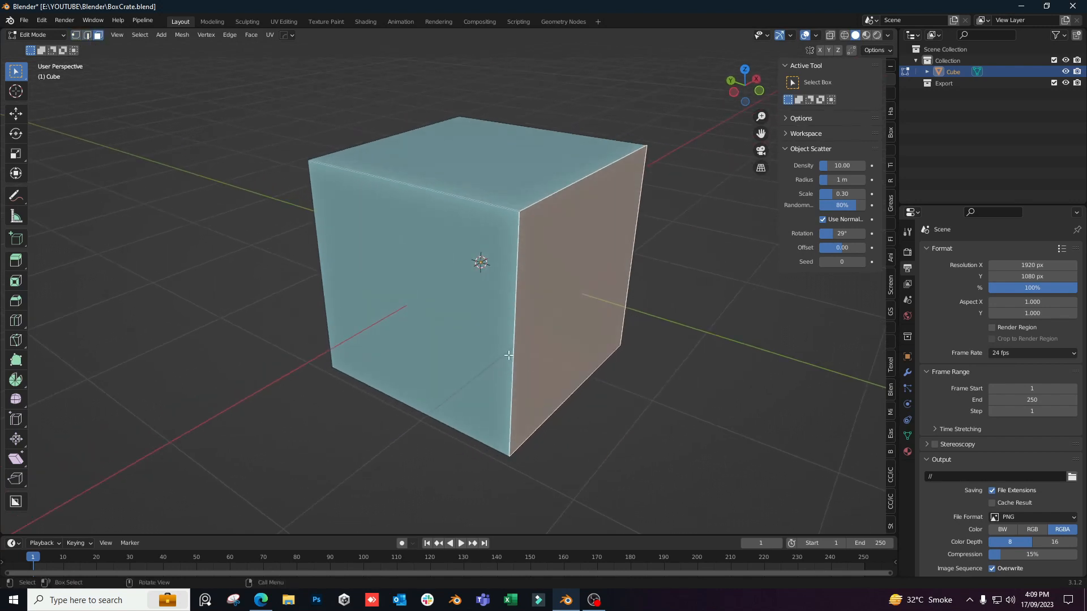
middle_drag(580, 347, 600, 346)
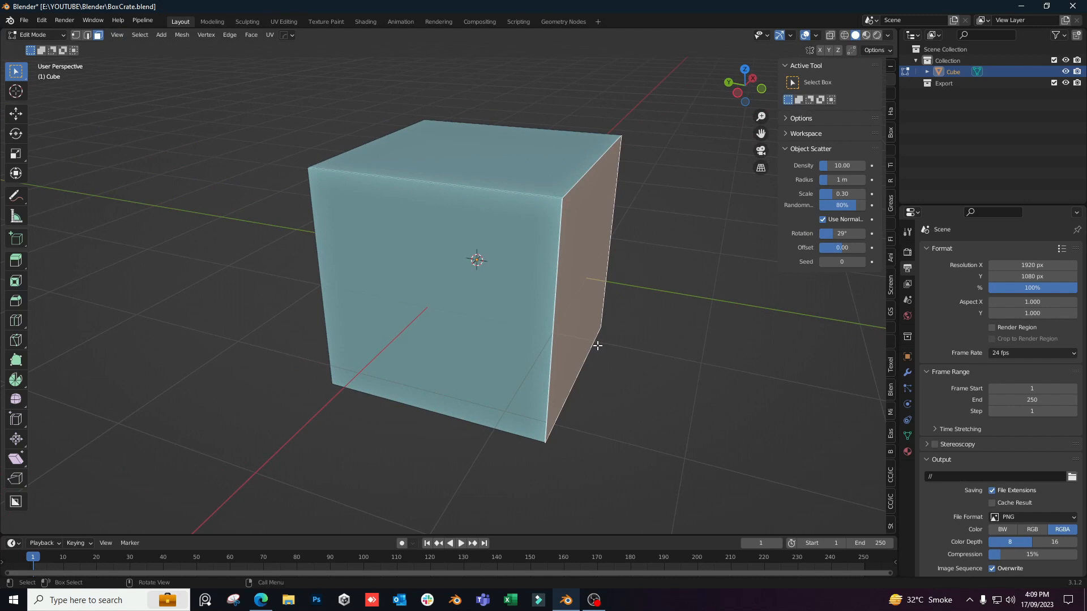
click(597, 345)
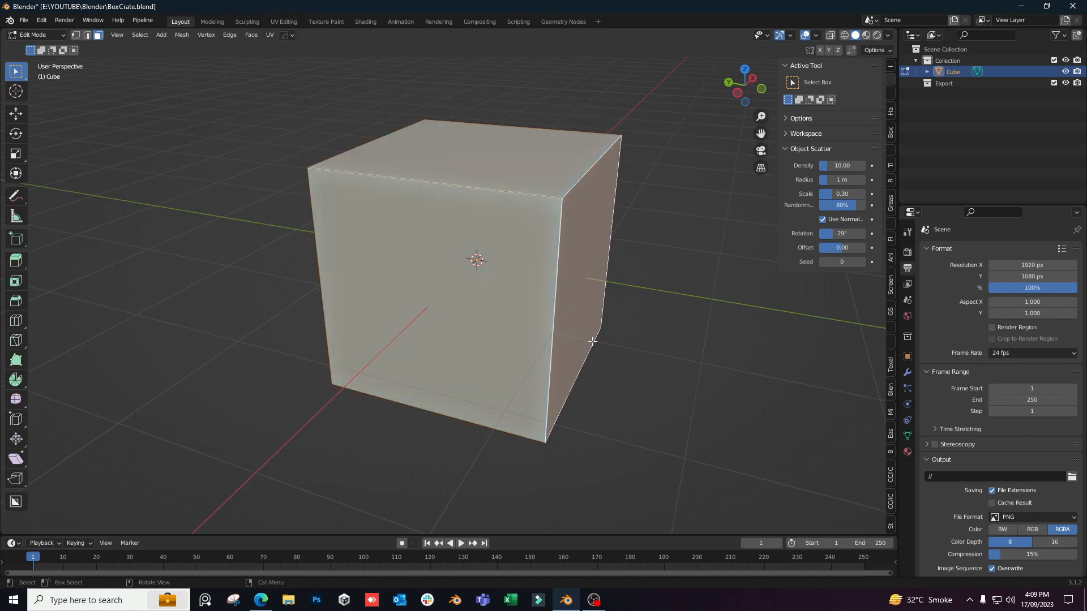
middle_drag(597, 345, 675, 342)
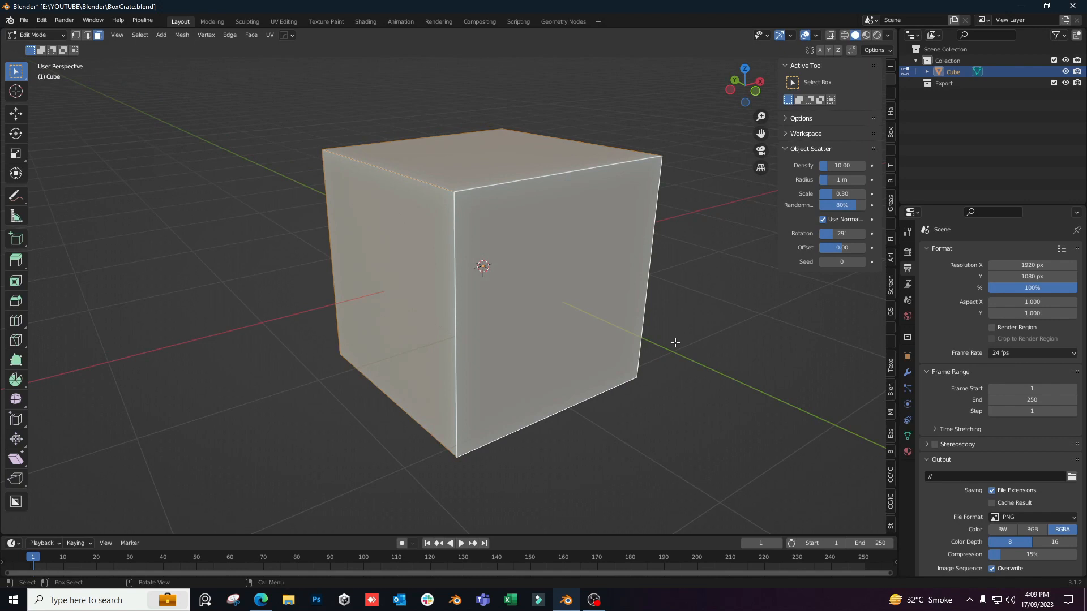
middle_drag(747, 413, 765, 406)
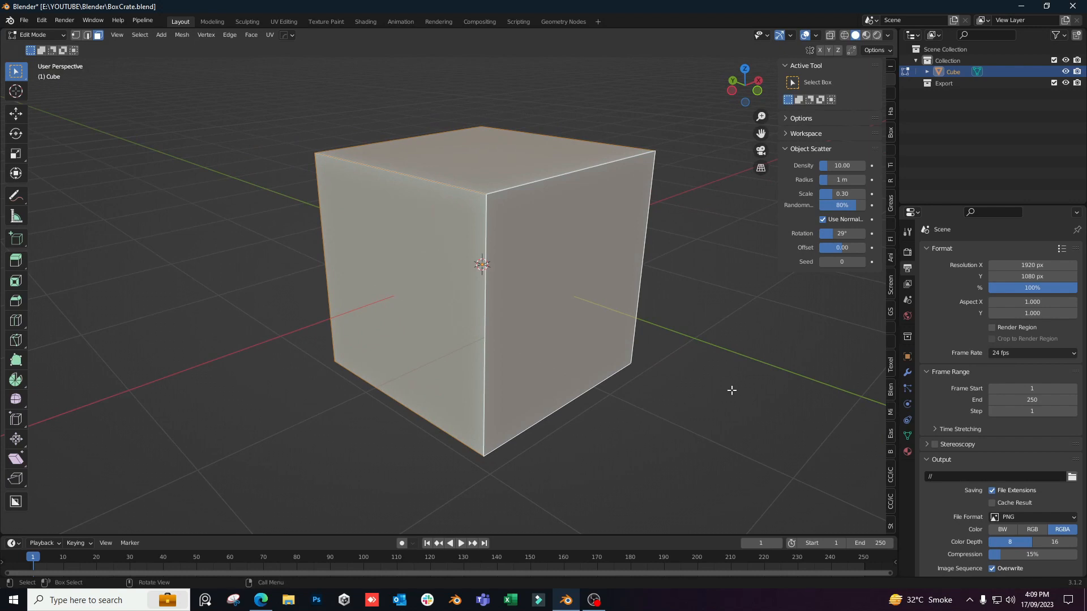
middle_drag(675, 306, 711, 305)
key(i)
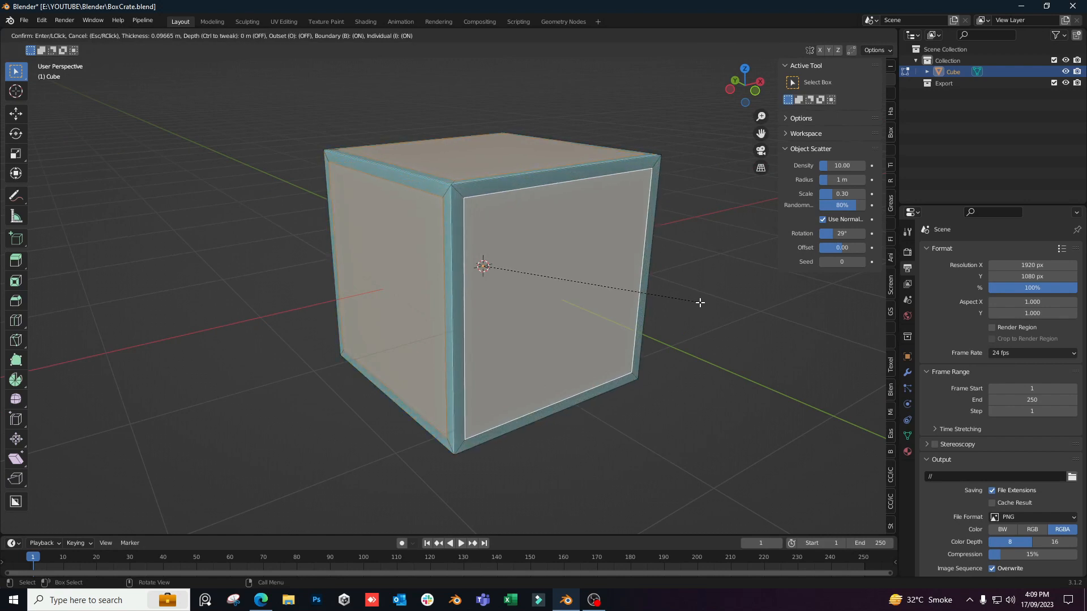
click(700, 303)
Inspect the inset faces around the cube and compare them with the crate reference photo in the browser
middle_drag(536, 207, 478, 204)
middle_drag(461, 298, 368, 481)
click(260, 600)
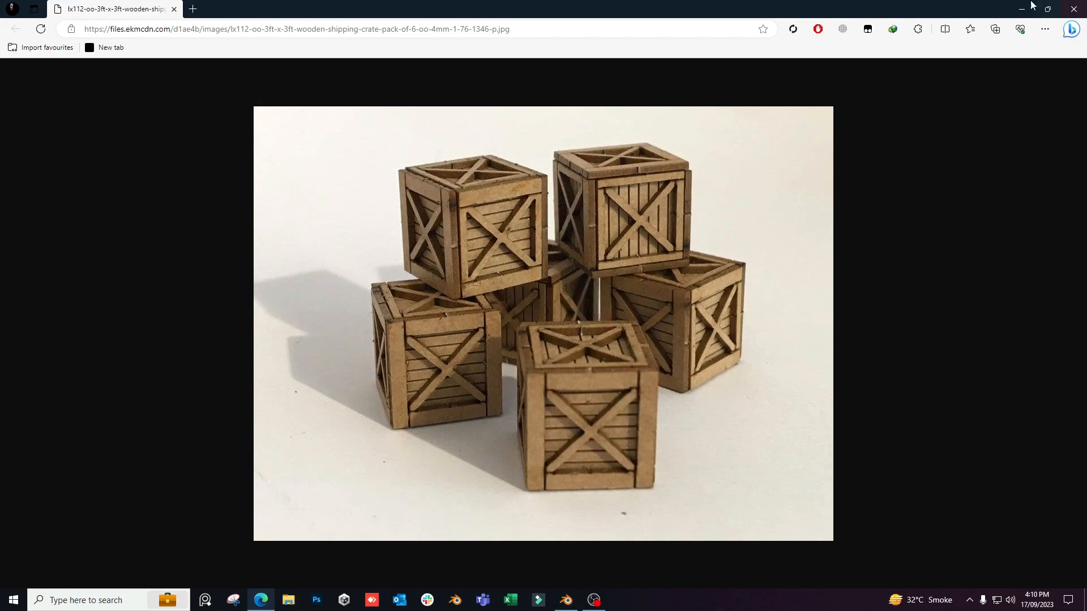
click(1028, 11)
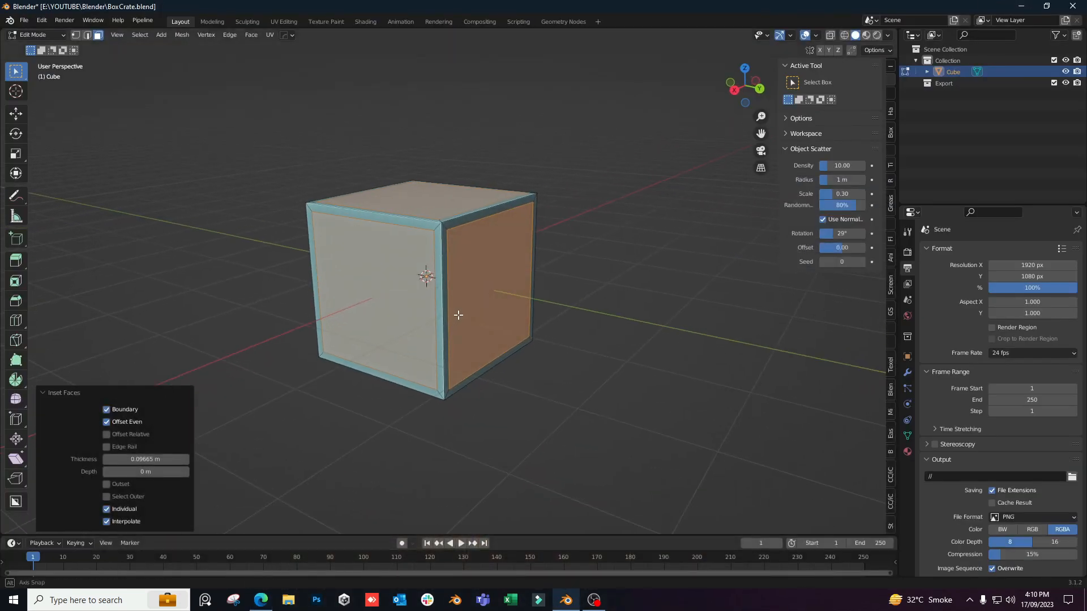
Annotate the view with four arrows pointing at the cube's two visible sides, its top and its bottom
click(19, 201)
click(62, 200)
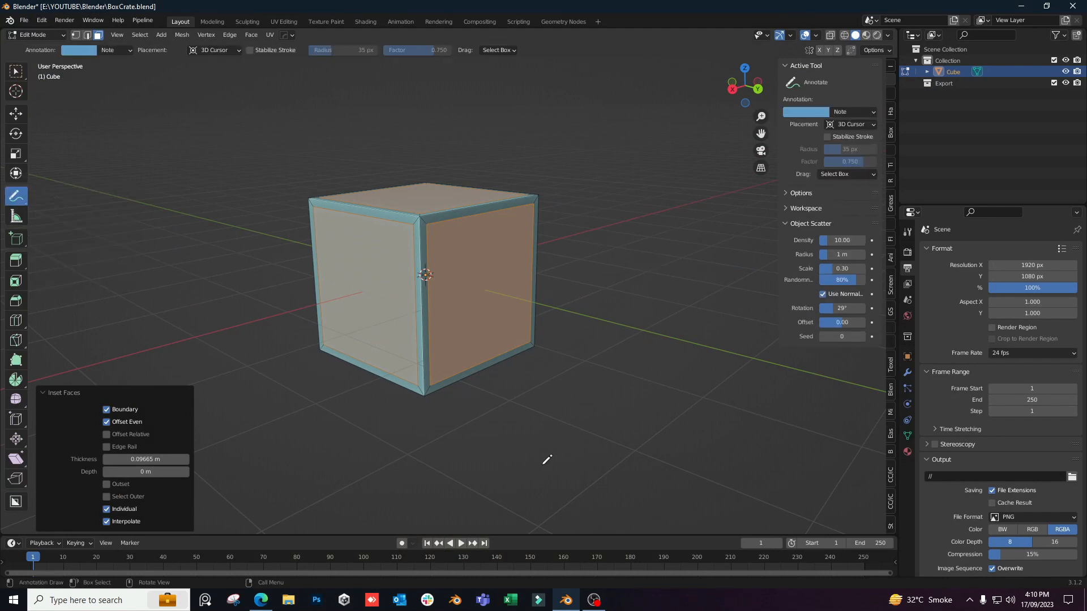
mouse_move(600, 389)
mouse_down()
mouse_move(522, 322)
mouse_move(515, 351)
mouse_move(569, 337)
mouse_up()
mouse_move(245, 395)
mouse_down()
mouse_move(384, 305)
mouse_move(362, 309)
mouse_move(384, 351)
mouse_up()
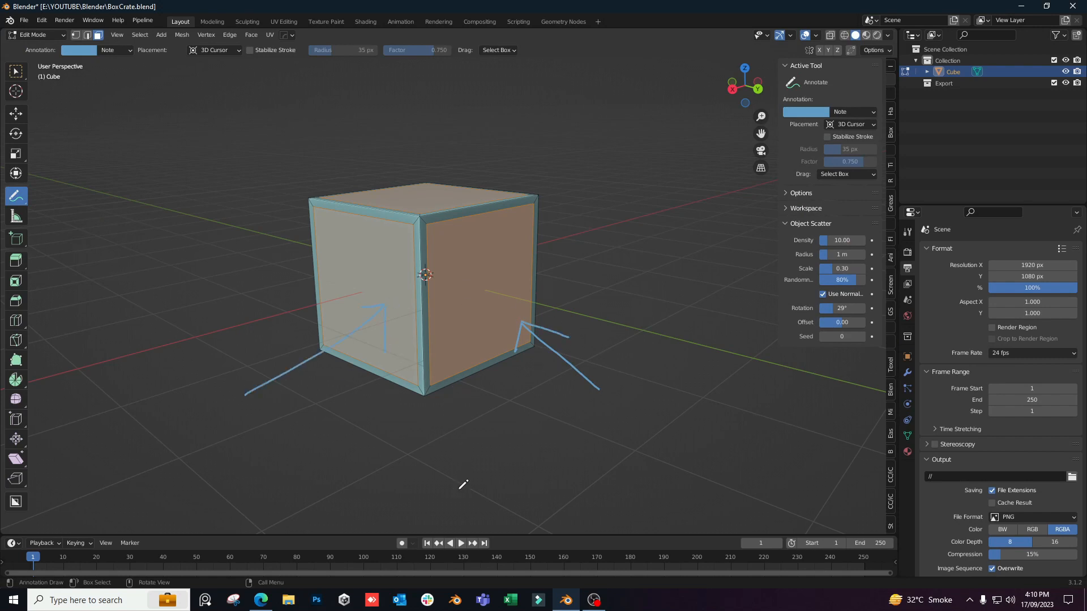
mouse_move(410, 502)
mouse_down()
mouse_move(417, 403)
mouse_move(396, 419)
mouse_move(437, 439)
mouse_up()
mouse_move(407, 85)
mouse_down()
mouse_move(407, 173)
mouse_move(392, 154)
mouse_move(428, 137)
mouse_up()
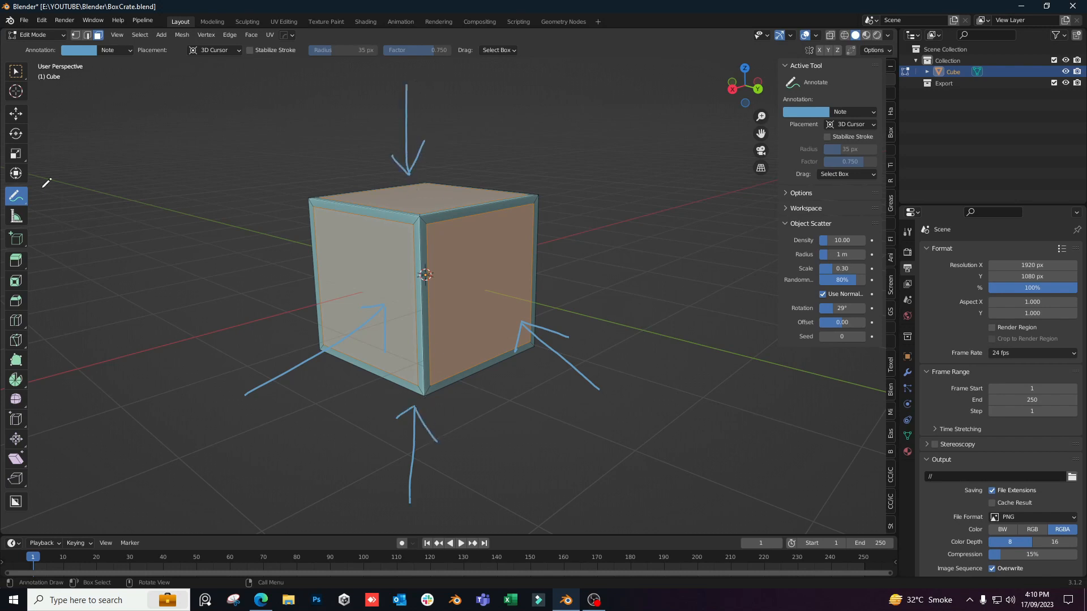
Erase all four annotation arrows around the cube with the Annotate Eraser and return to the Select Box tool
drag(22, 198, 63, 268)
click(63, 269)
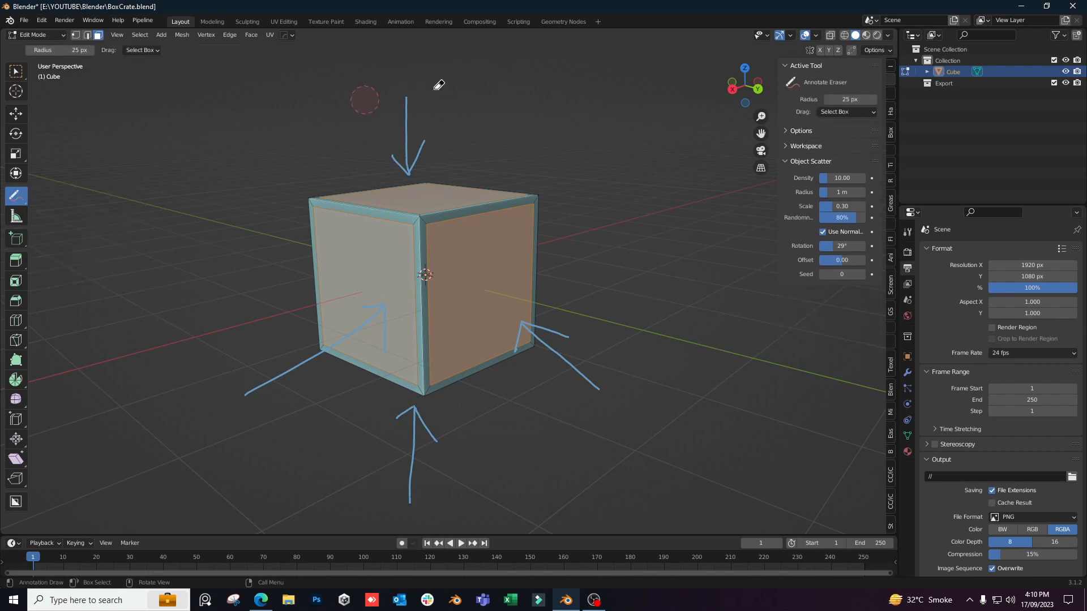
mouse_move(439, 84)
mouse_down()
mouse_move(400, 141)
mouse_move(418, 141)
mouse_up()
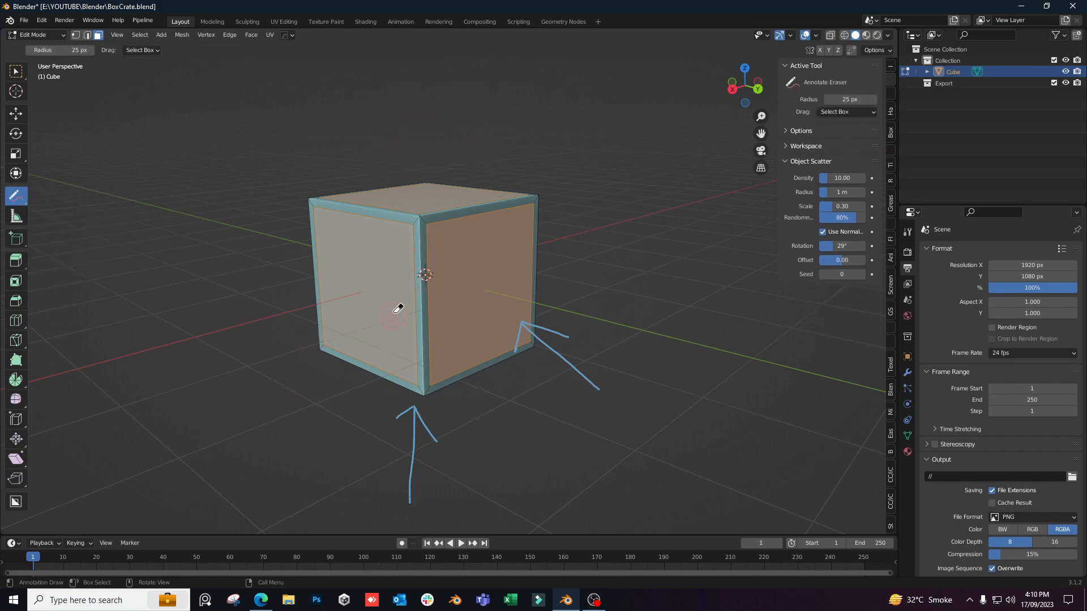
mouse_move(398, 309)
mouse_down()
mouse_move(400, 456)
mouse_move(439, 515)
mouse_up()
mouse_move(572, 255)
mouse_down()
mouse_move(483, 306)
mouse_move(645, 390)
mouse_up()
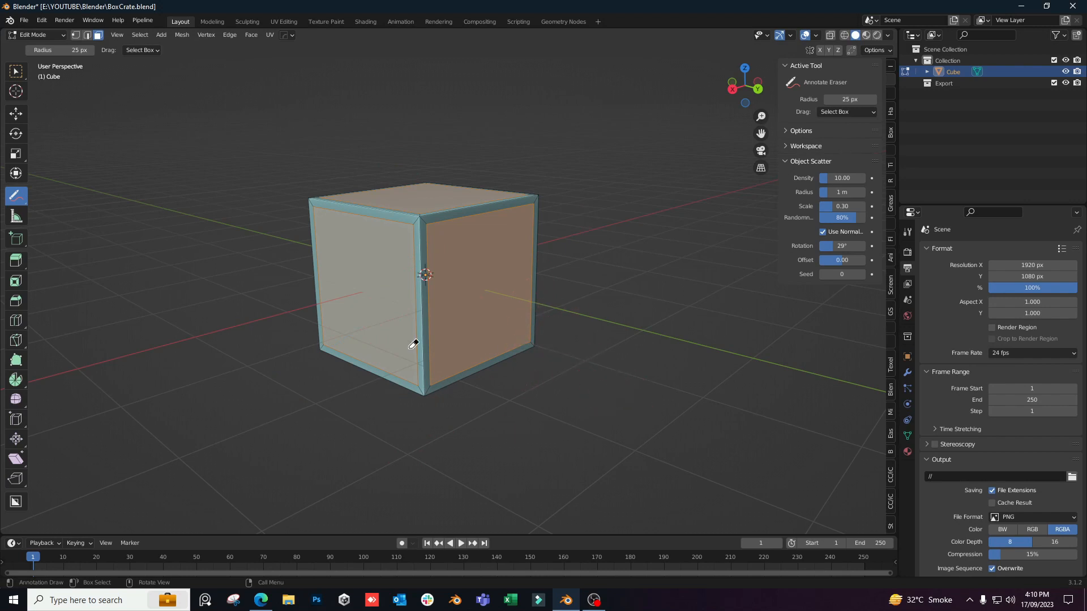
key(w)
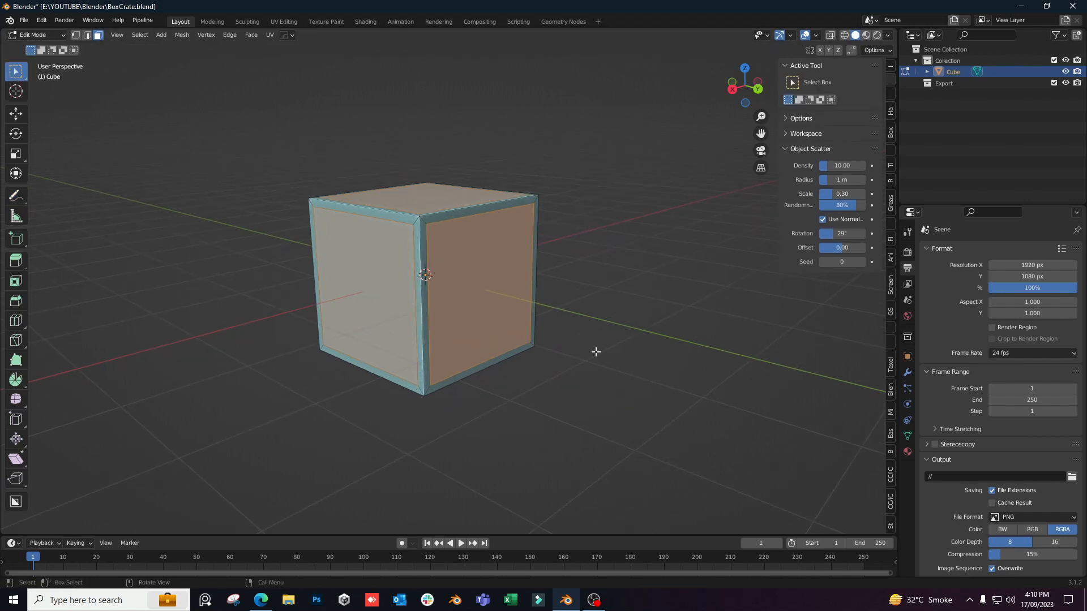
Extrude the inset faces inward along their normals by about 0.07 m to recess the crate's panels
mouse_move(596, 352)
middle_down()
mouse_move(517, 356)
mouse_move(563, 335)
mouse_move(587, 337)
middle_up()
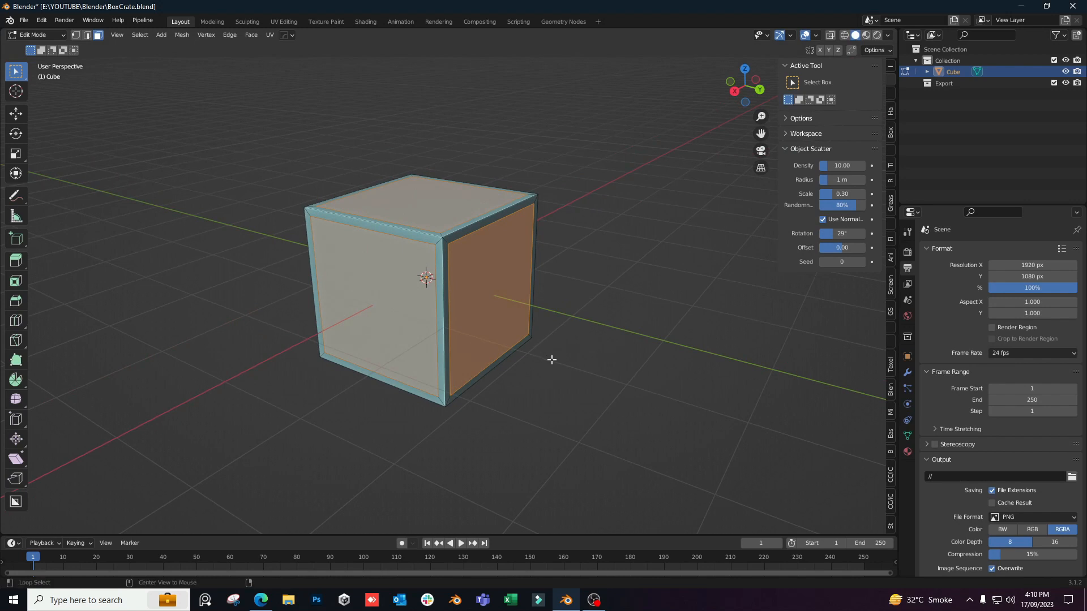
key(alt+e)
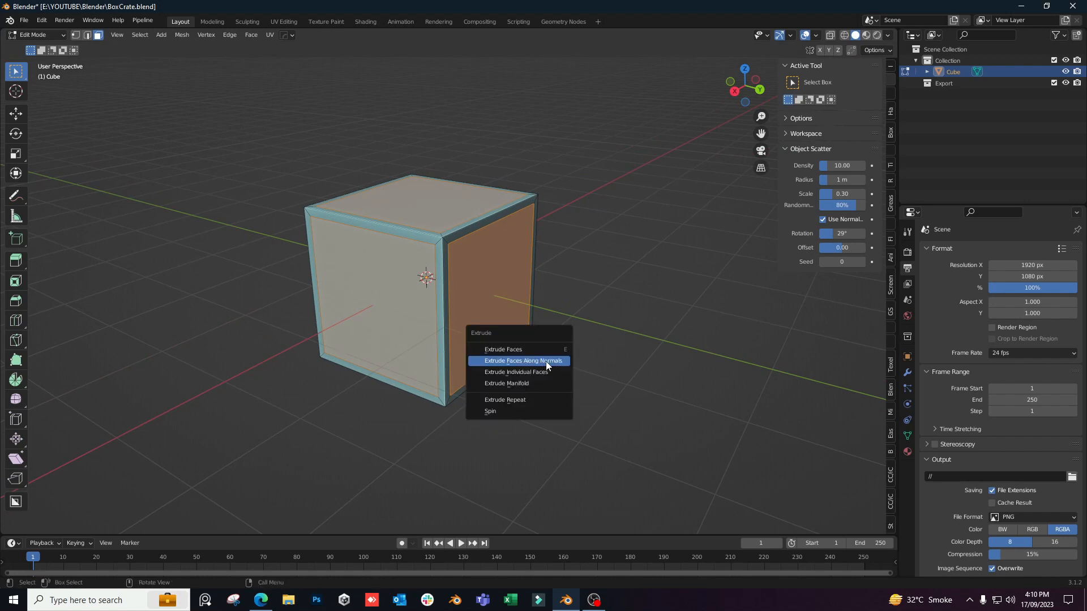
click(546, 361)
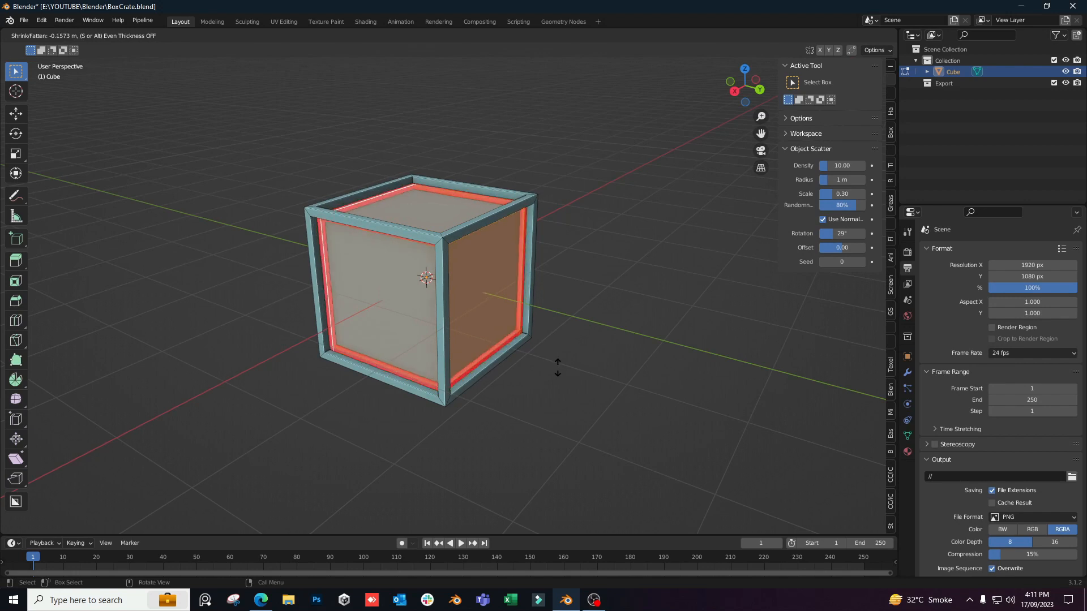
click(556, 364)
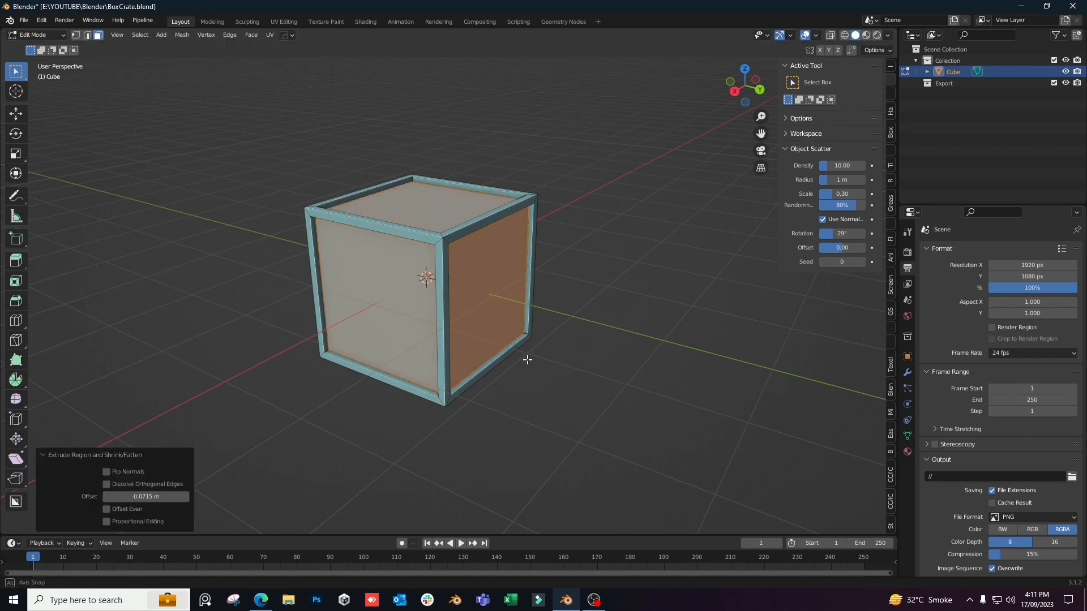
Inspect the recessed panels in Object Mode and compare the frame with the crate reference photo in the browser
middle_drag(536, 360, 515, 304)
scroll(654, 311, up, 4)
scroll(581, 375, down, 5)
key(Tab)
middle_drag(483, 256, 515, 284)
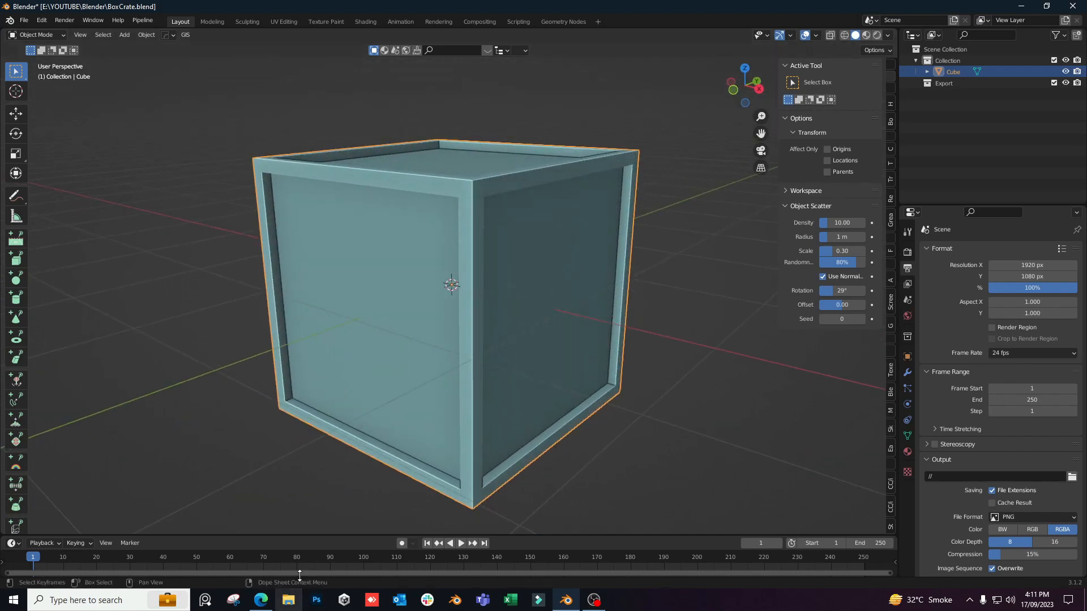
click(266, 604)
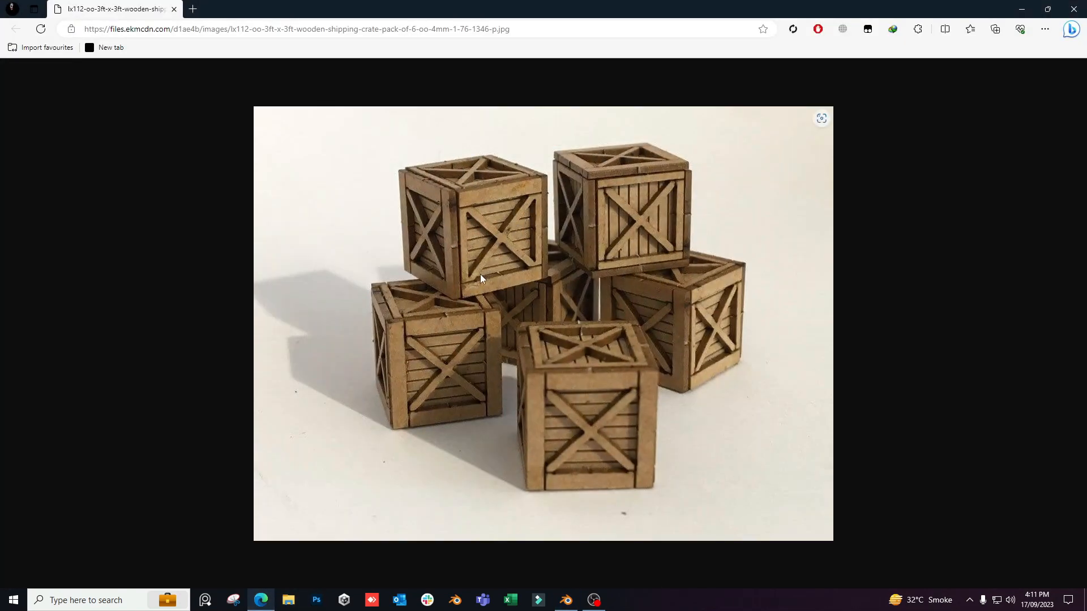
click(1021, 9)
middle_drag(647, 284, 567, 278)
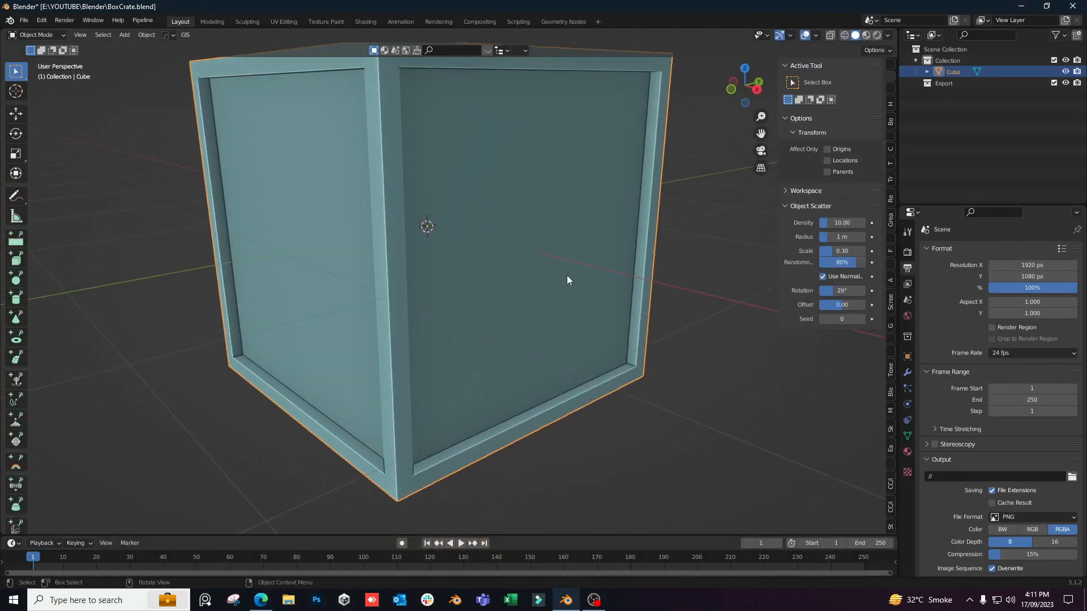
In Edit Mode, select only the recessed face on the crate's X side and snap the 3D cursor to it
key(Tab)
click(538, 247)
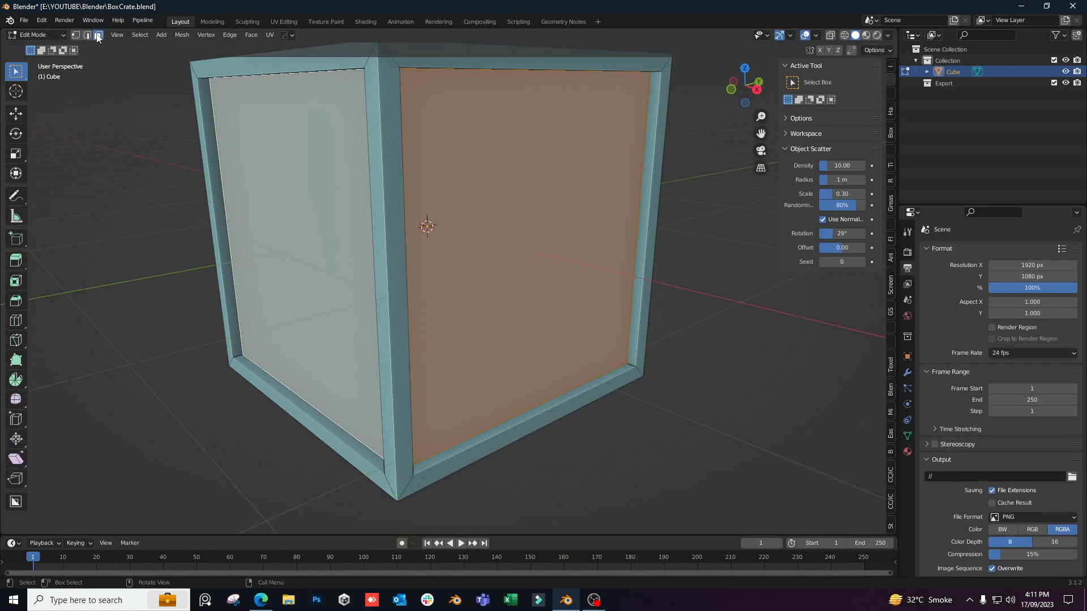
click(529, 239)
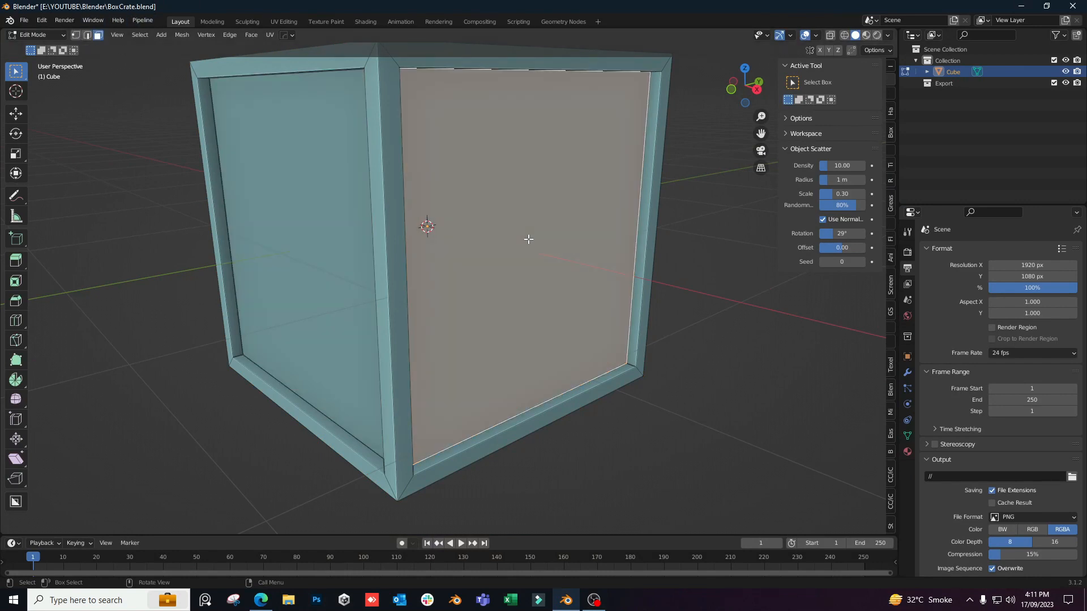
middle_drag(612, 243, 619, 242)
key(shift+s)
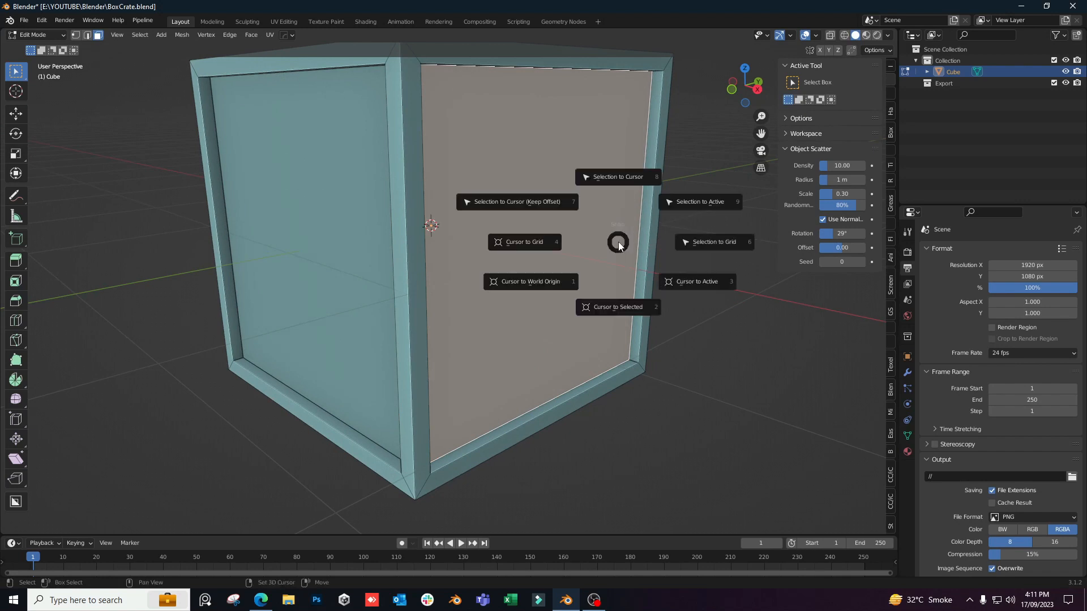
click(629, 308)
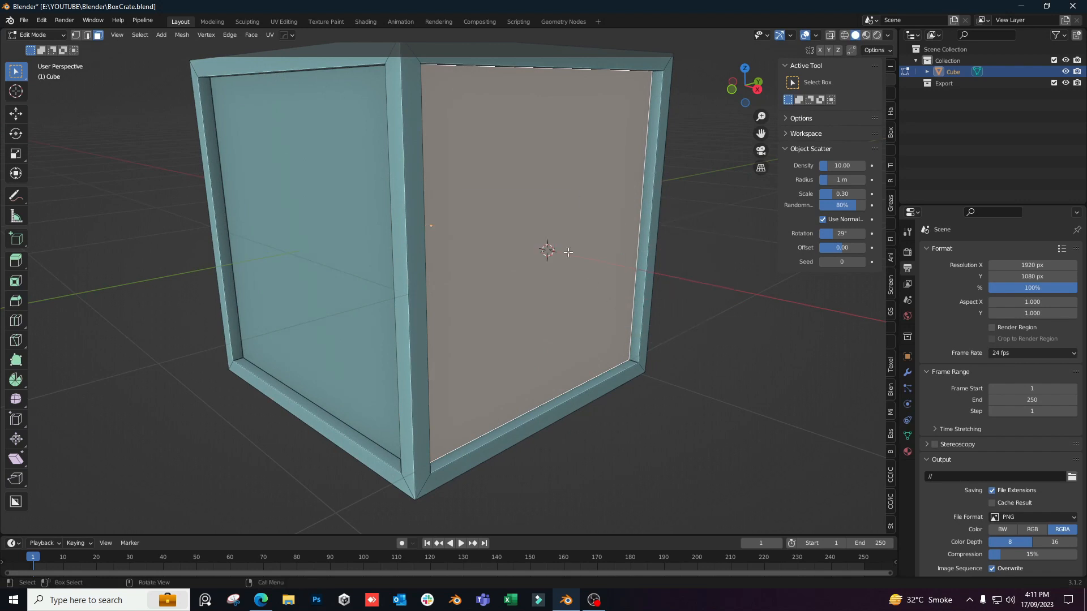
Check the 3D cursor's placement on the recessed face and switch the crate back to Object Mode
middle_drag(572, 253, 576, 255)
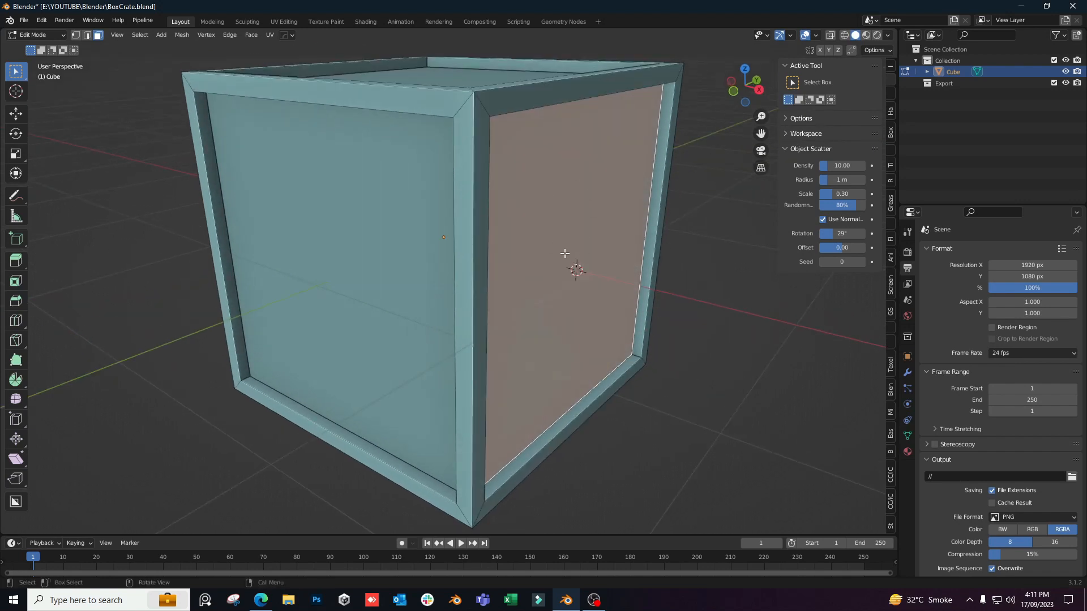
middle_drag(484, 301, 538, 275)
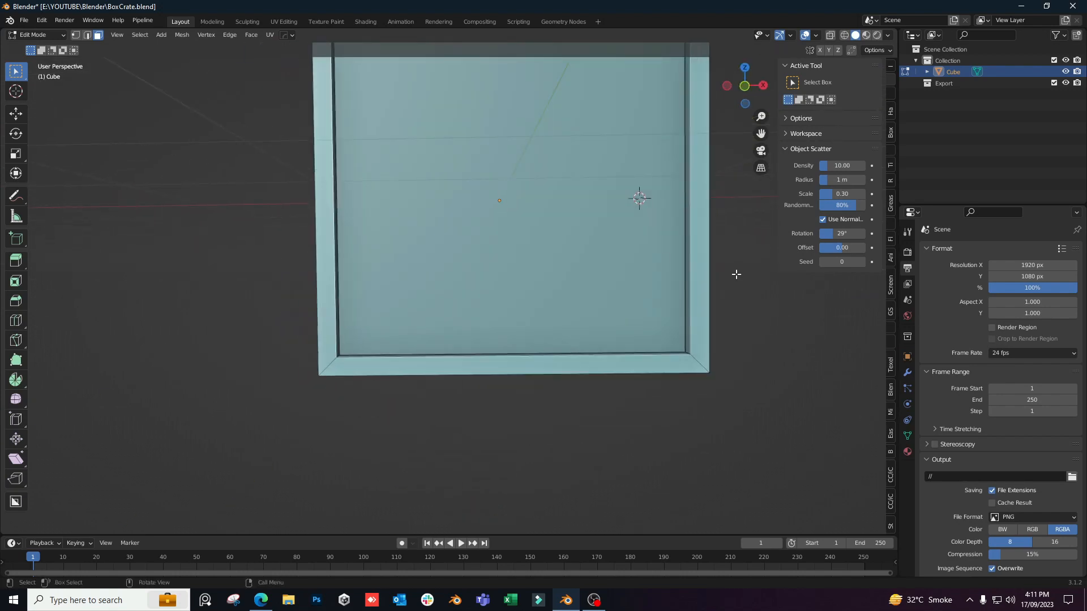
middle_drag(736, 274, 645, 306)
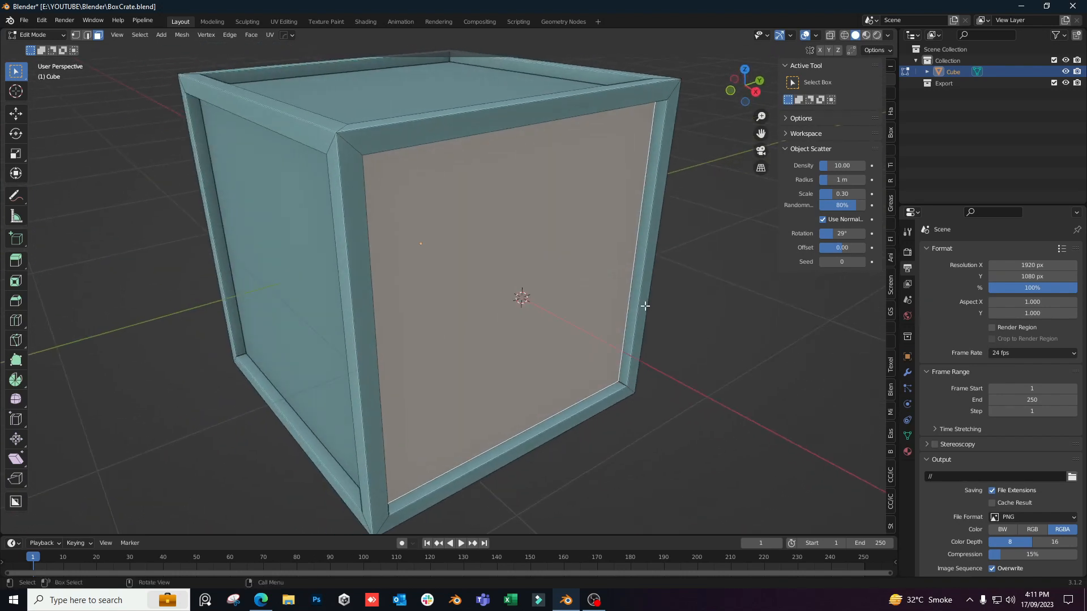
scroll(645, 306, up, 3)
scroll(580, 298, down, 5)
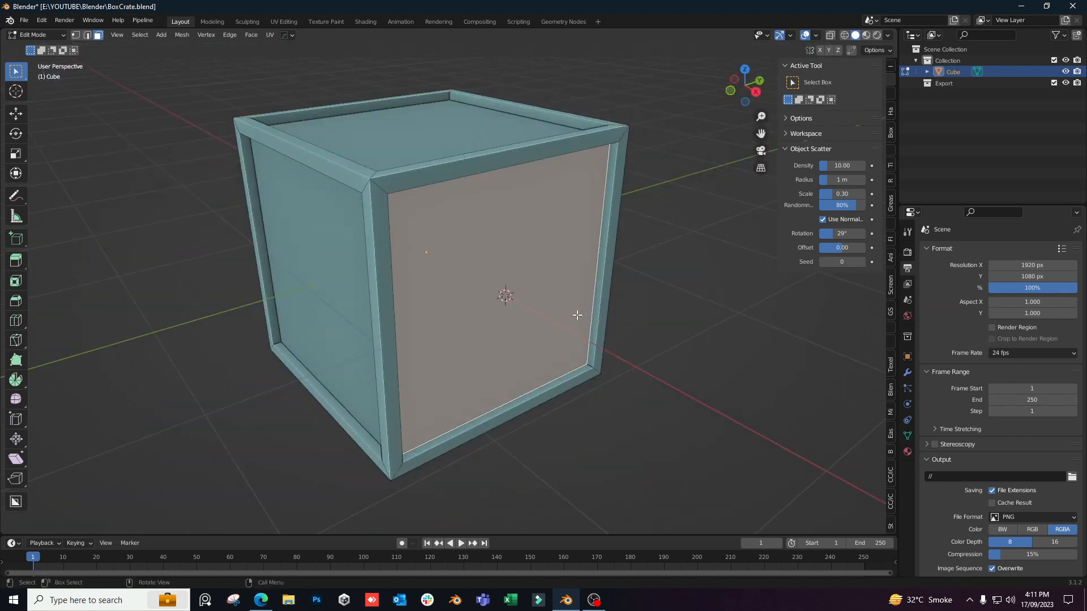
click(41, 36)
click(33, 47)
middle_drag(600, 367, 572, 380)
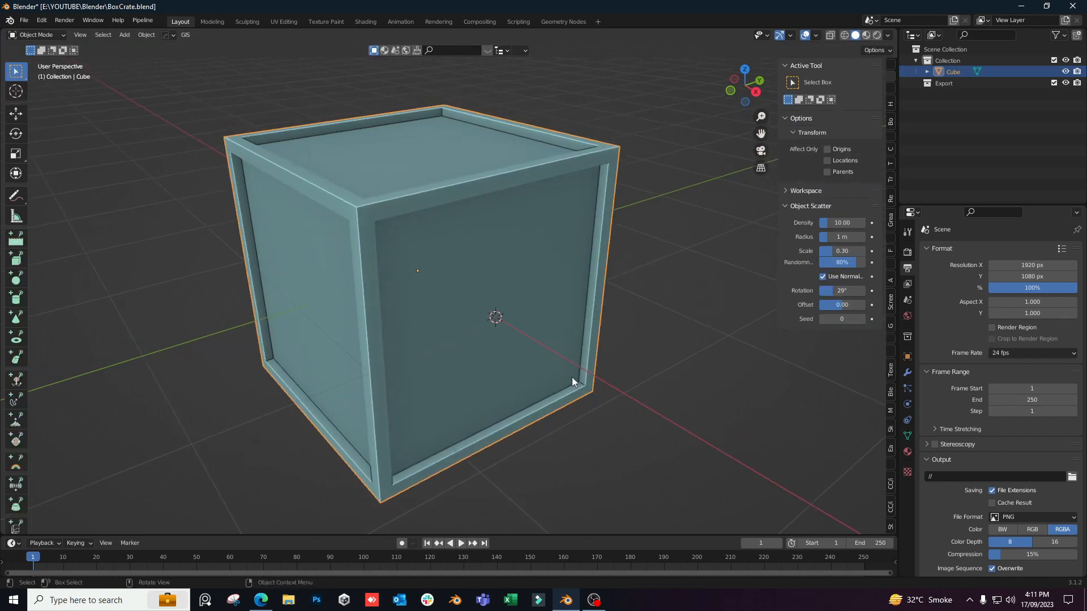
middle_drag(596, 437, 482, 369)
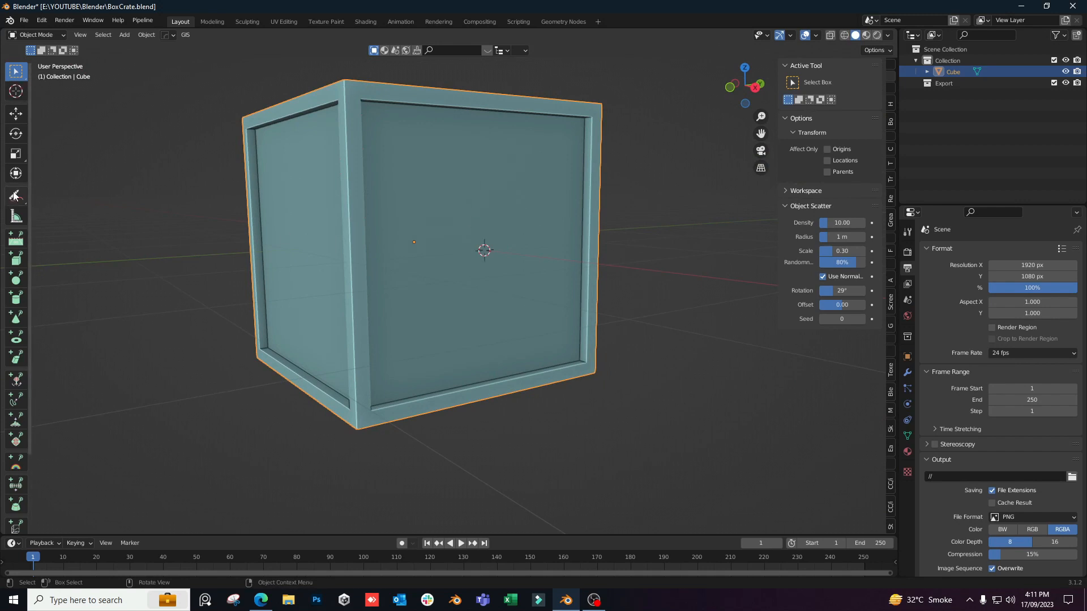
Annotate two crossing diagonals corner to corner over the recessed side panel to mark the cross boards
mouse_move(16, 196)
mouse_down()
mouse_move(56, 266)
mouse_move(56, 199)
mouse_up()
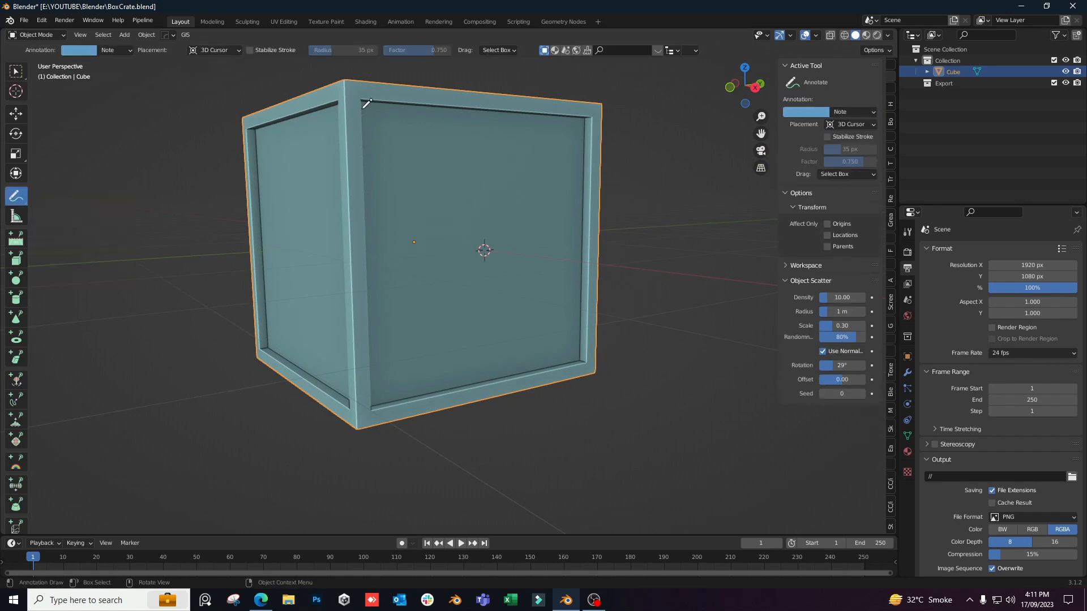
mouse_move(363, 108)
mouse_down()
mouse_move(483, 270)
mouse_move(573, 343)
mouse_up()
drag(576, 123, 387, 384)
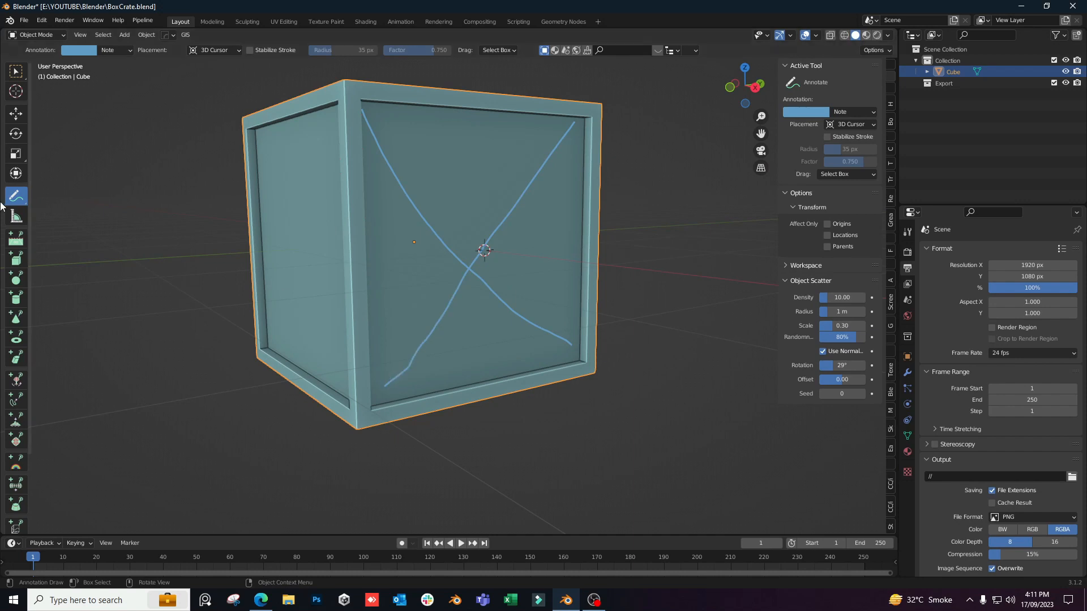
Erase the annotated cross from the side panel and return to the Select Box tool
drag(16, 196, 124, 262)
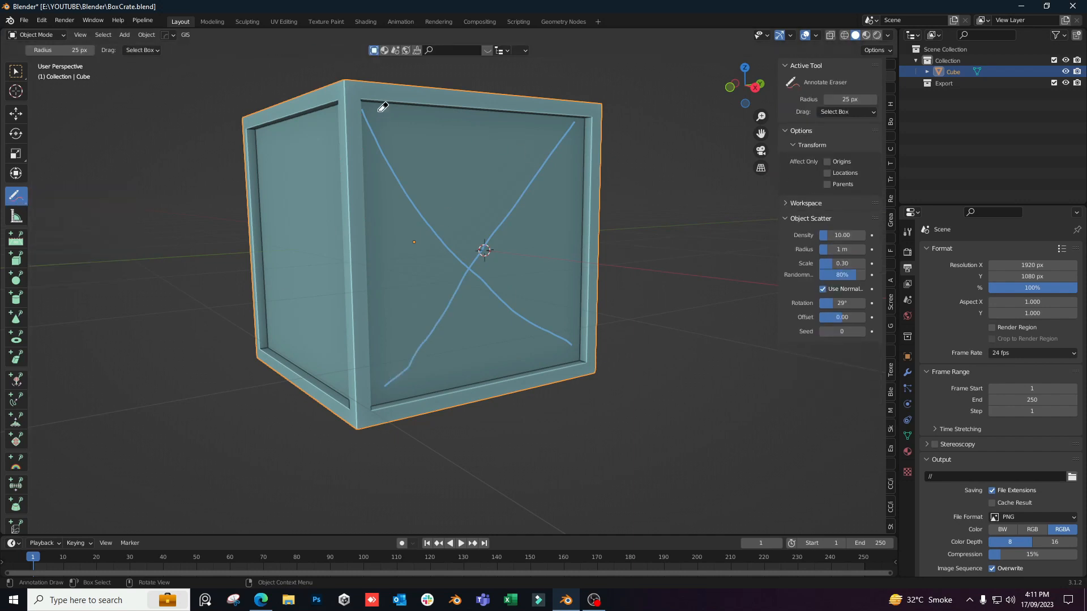
mouse_move(381, 107)
mouse_down()
mouse_move(364, 160)
mouse_move(444, 315)
mouse_move(466, 265)
mouse_move(439, 381)
mouse_move(606, 371)
mouse_move(367, 394)
mouse_up()
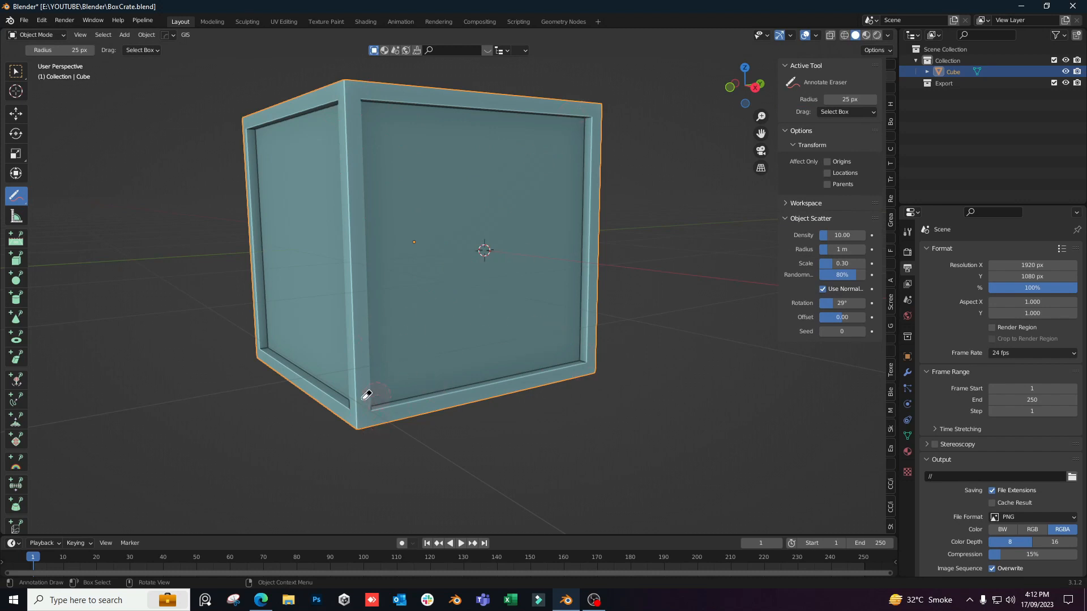
click(19, 71)
Add a 2 m cube mesh at the 3D cursor on the recessed side panel
scroll(577, 284, down, 1)
key(shift+a)
mouse_move(498, 208)
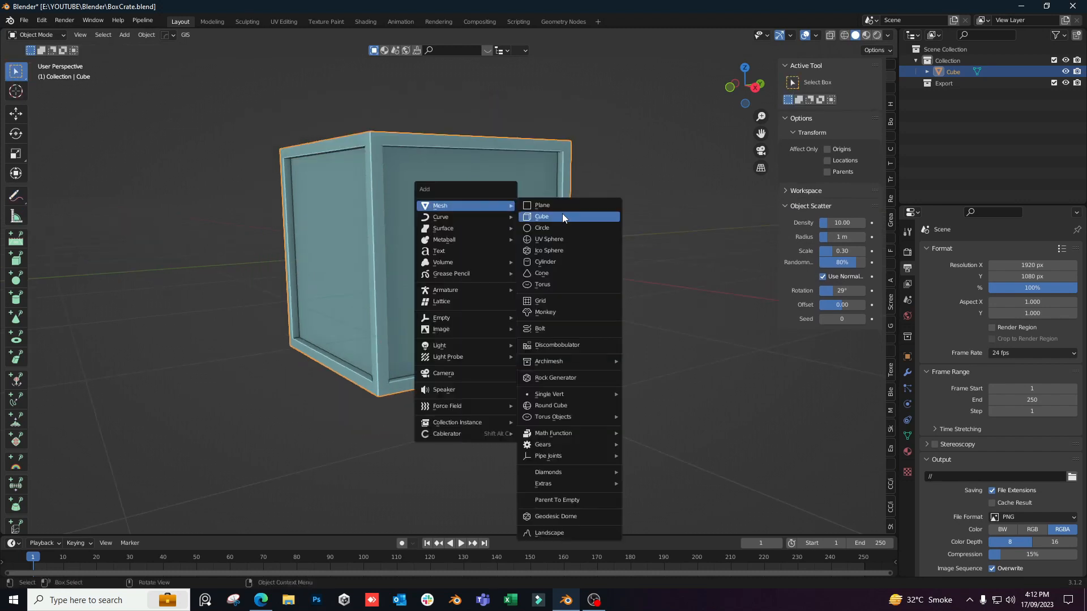
click(562, 216)
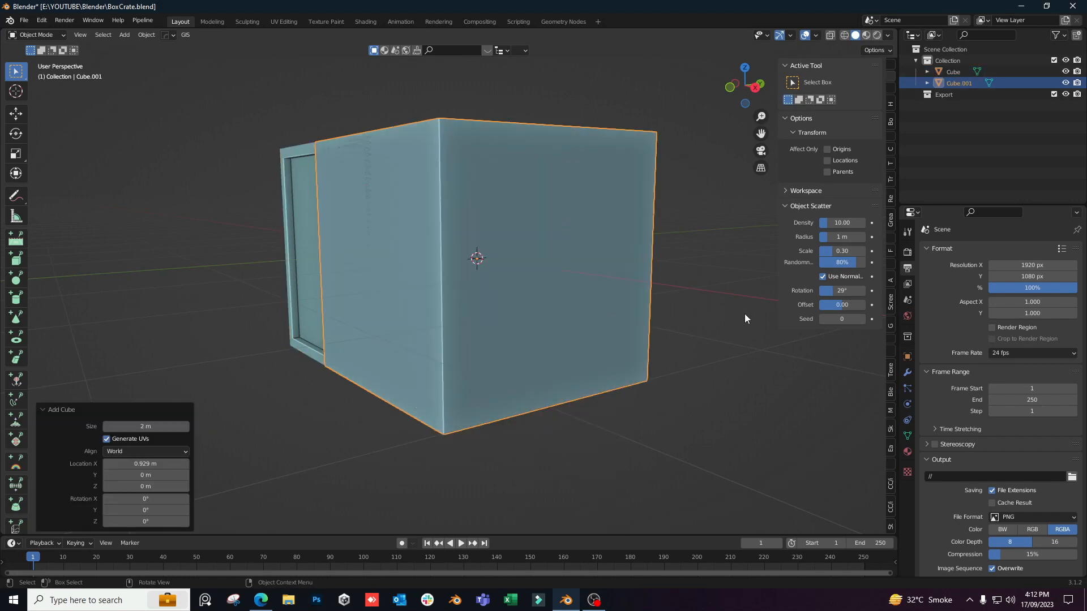
Flatten the new cube into a thin slab by scaling it along X by about 0.106 and again by about 0.405
key(s)
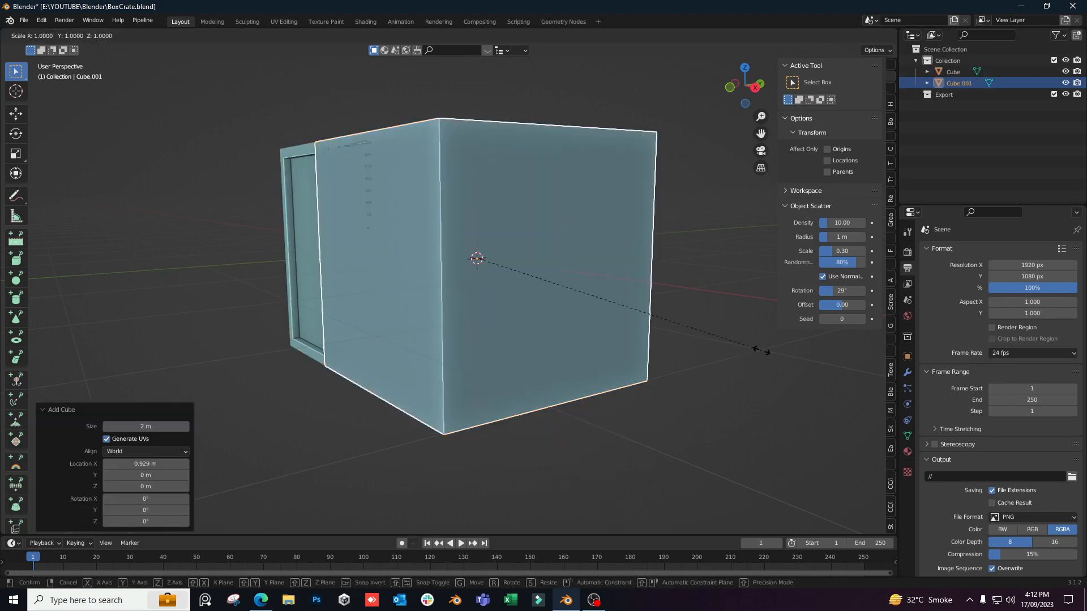
key(x)
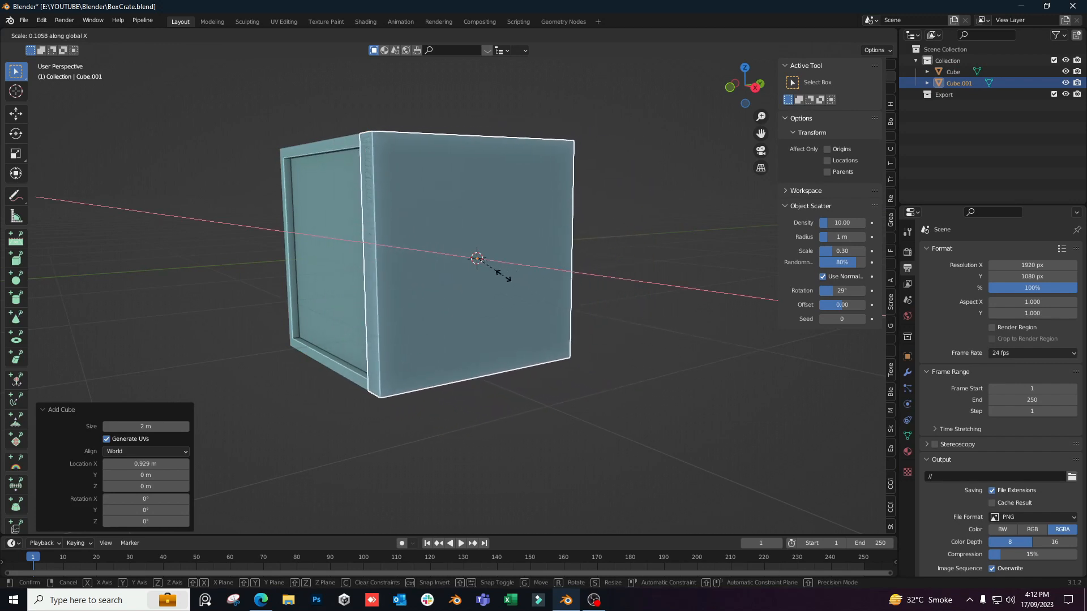
click(503, 278)
middle_drag(504, 277, 600, 320)
key(s)
key(x)
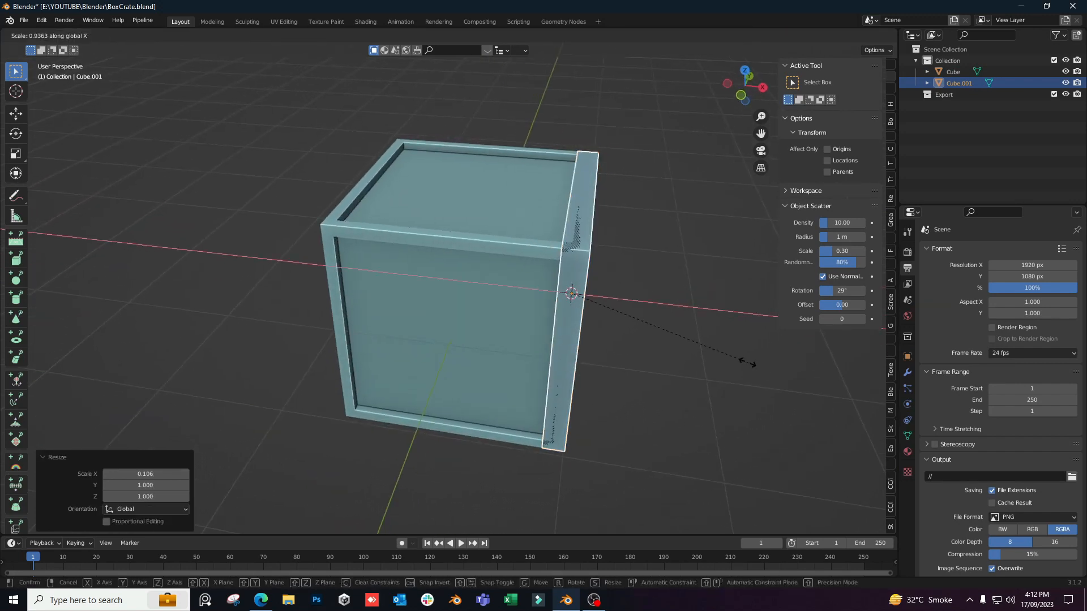
click(648, 328)
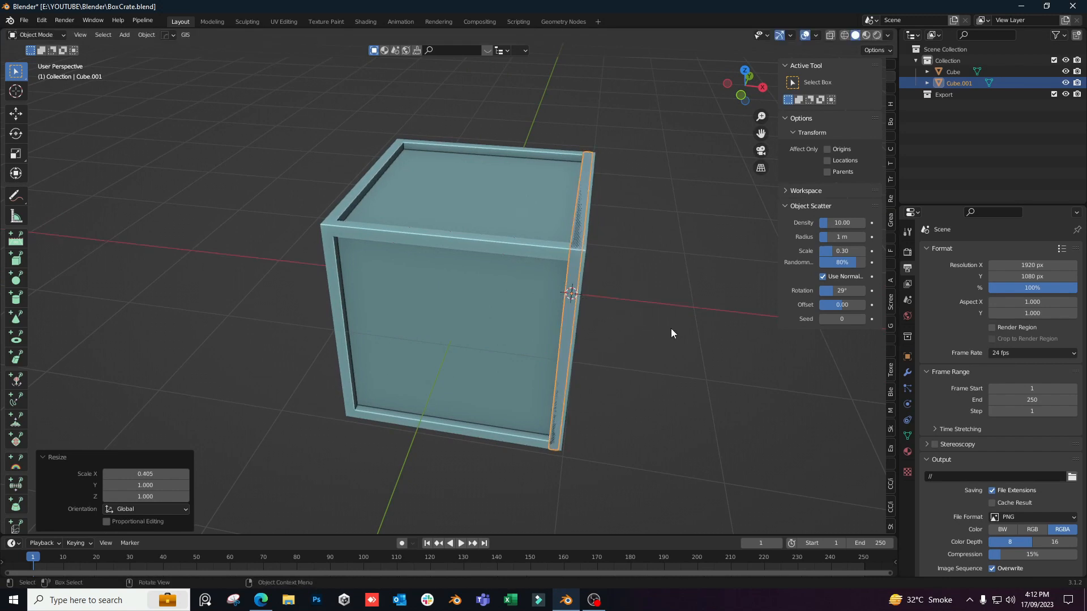
Narrow the thin slab into a horizontal board by scaling it along Z by about 0.114
middle_drag(671, 329, 604, 307)
key(s)
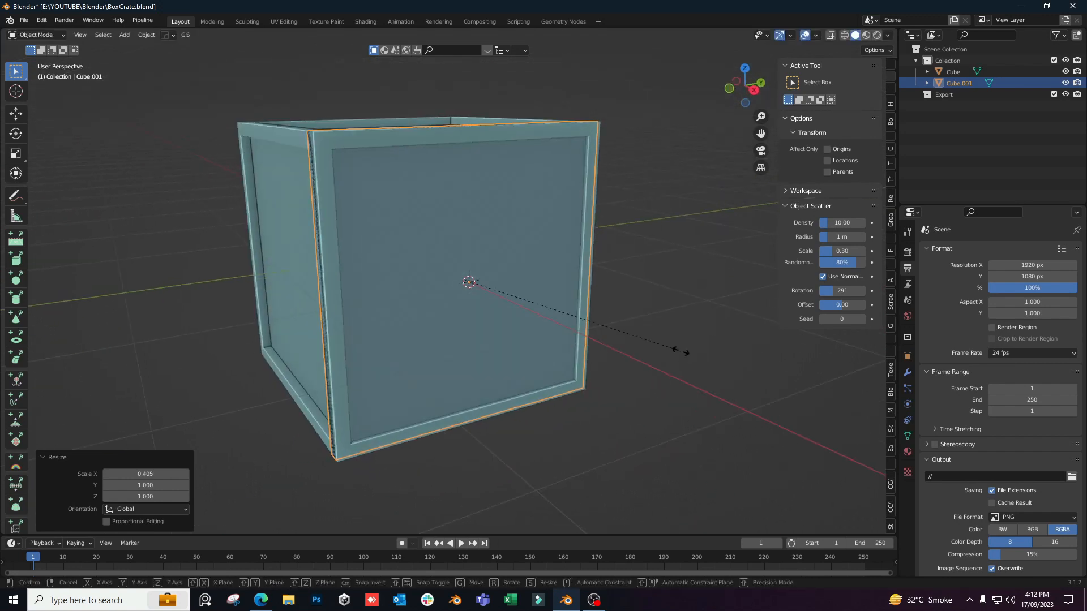
key(z)
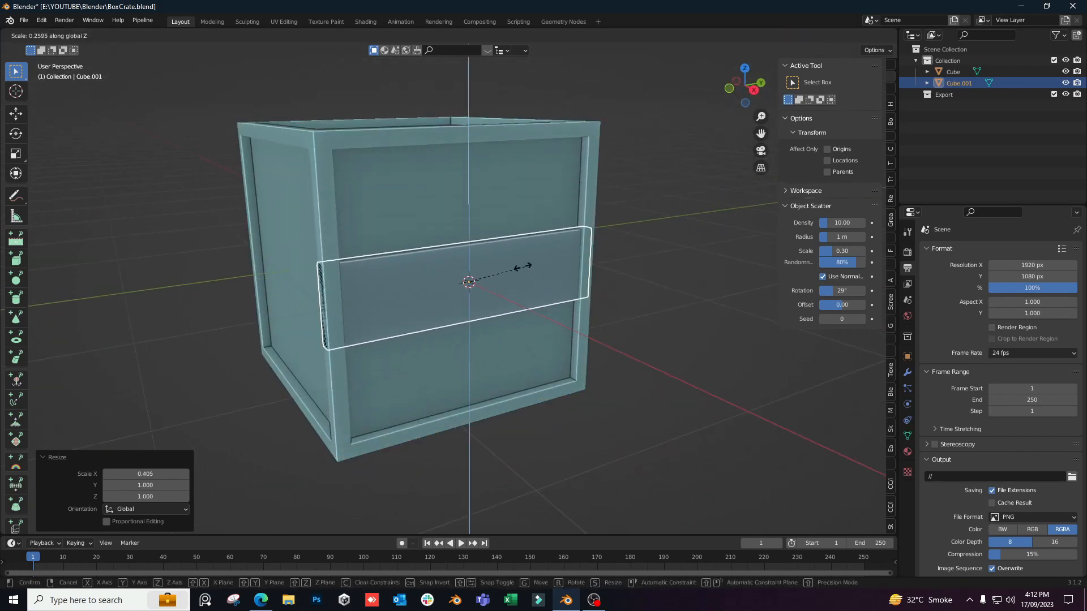
click(484, 283)
Move the board about 0.547 m outward along X, clear of the crate's side panel
middle_drag(484, 283, 590, 338)
key(y)
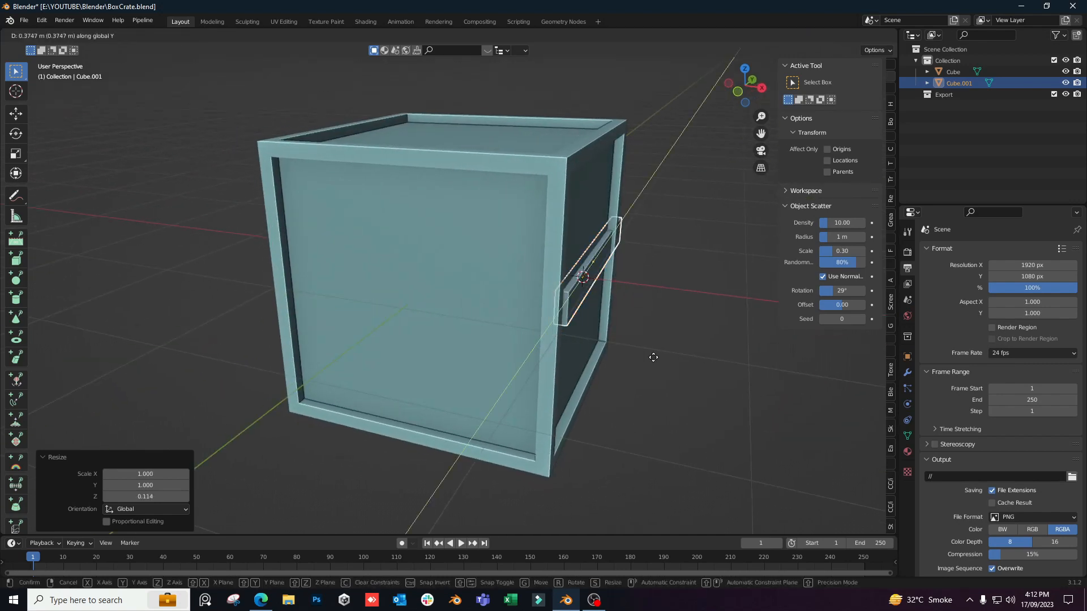
key(x)
click(669, 362)
middle_drag(709, 366, 535, 318)
scroll(651, 374, up, 1)
scroll(651, 375, up, 3)
scroll(603, 347, down, 5)
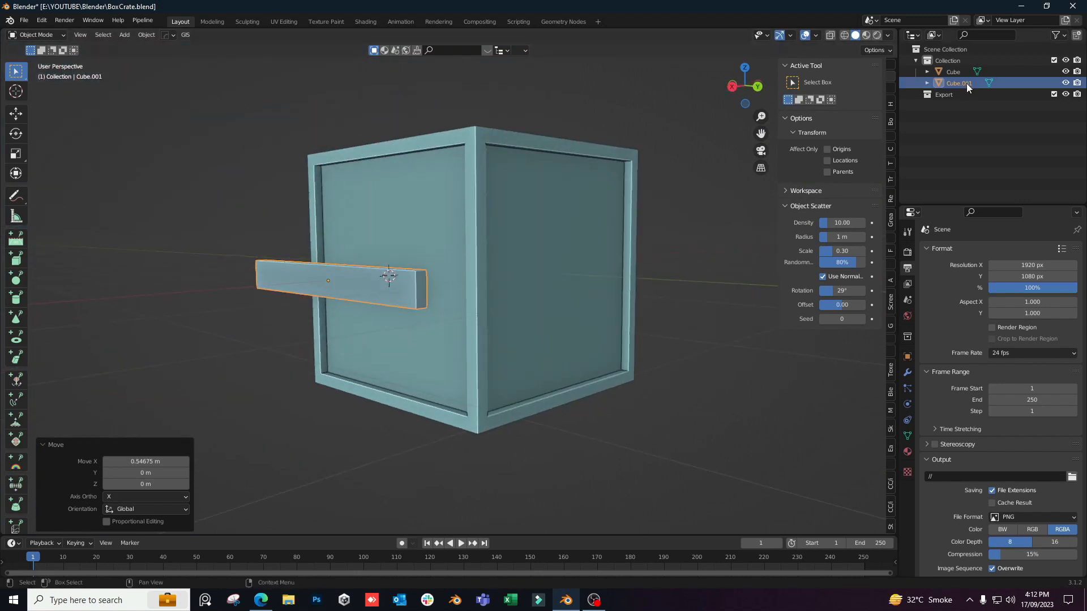
Show the board's transform values and apply its rotation and scale
click(890, 64)
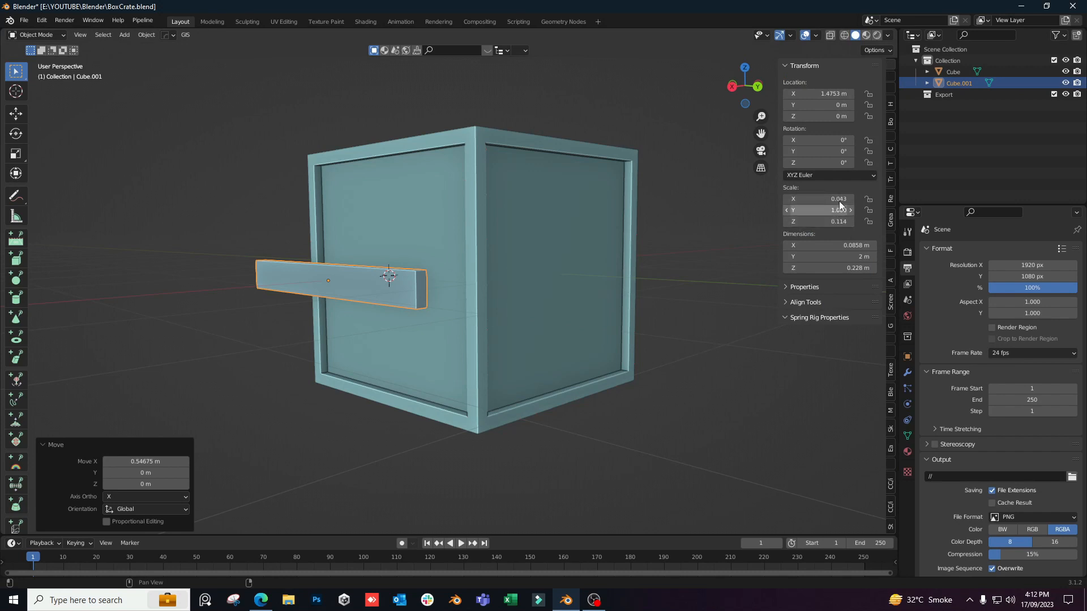
middle_drag(497, 343, 597, 367)
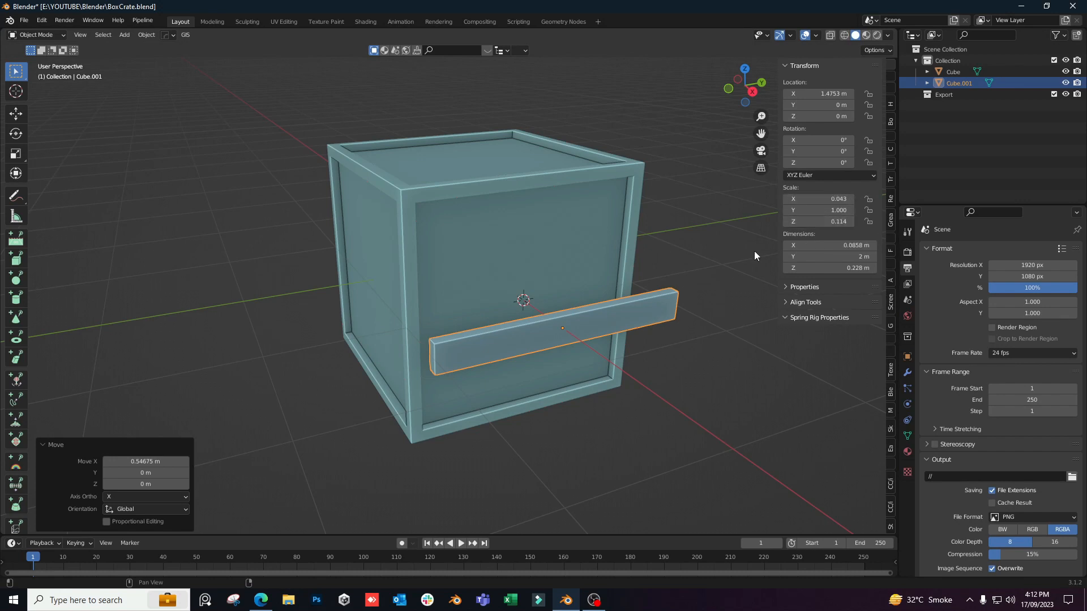
middle_drag(531, 334, 536, 334)
key(ctrl+a)
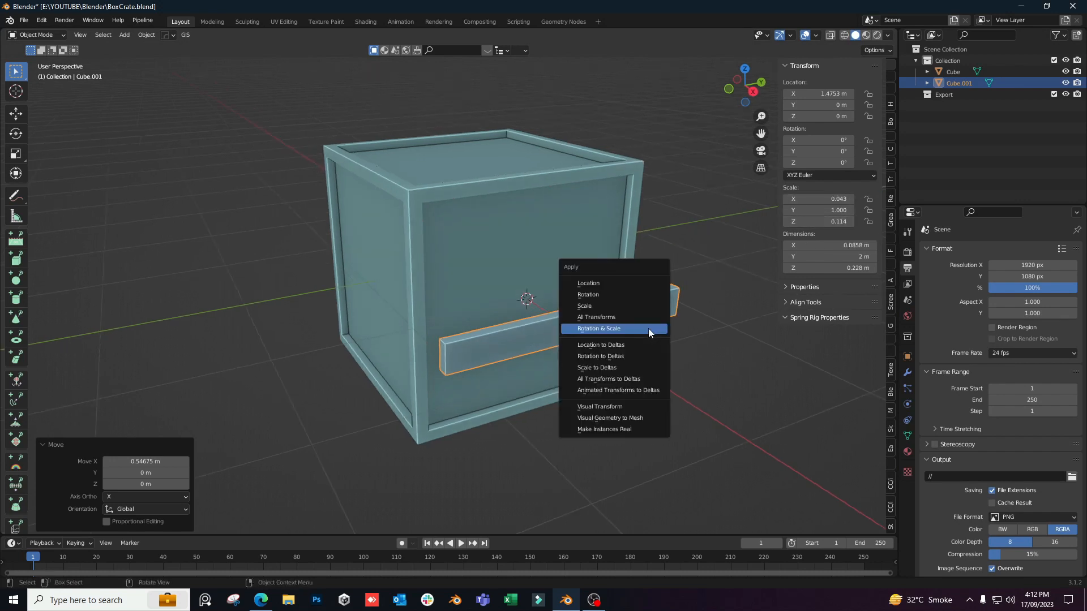
click(600, 328)
mouse_move(600, 328)
middle_down()
mouse_move(555, 312)
mouse_move(598, 318)
middle_up()
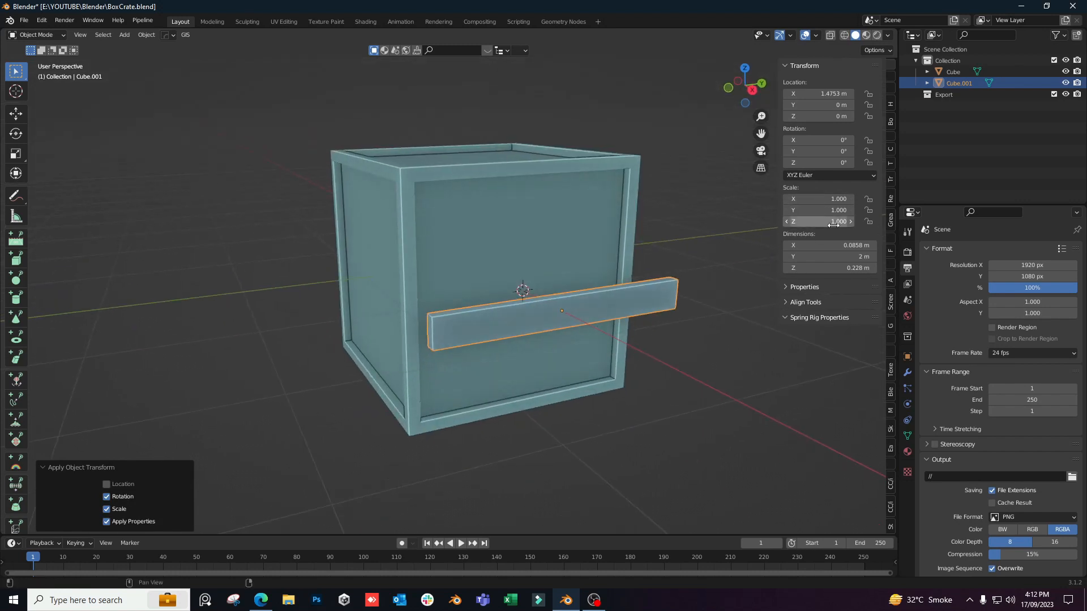
Move the board about 0.524 m back along X so that it sits in the recessed side panel
middle_drag(534, 376, 572, 377)
key(g)
key(x)
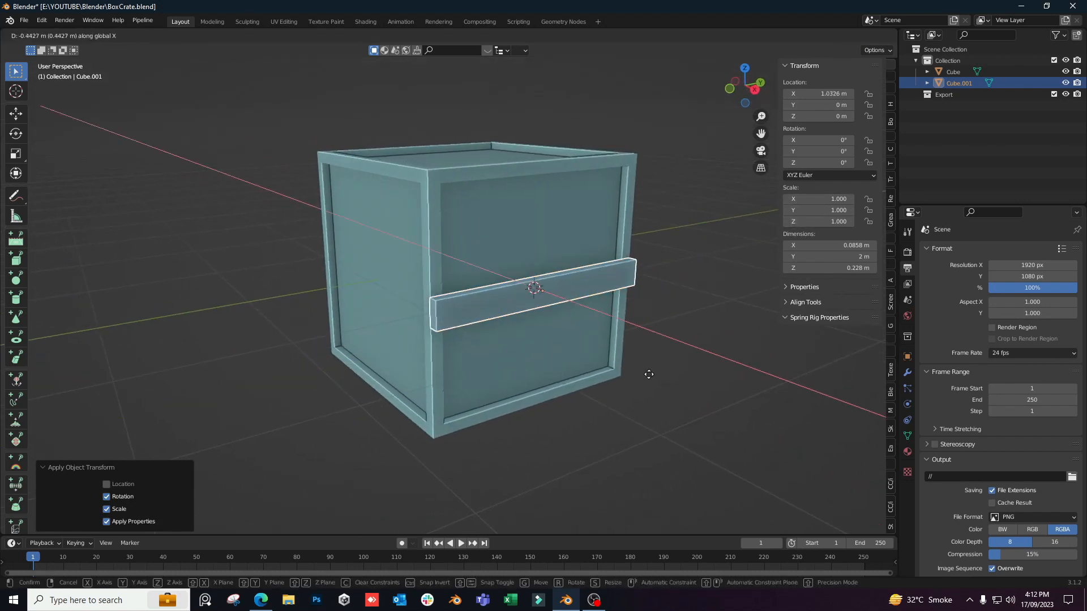
click(642, 372)
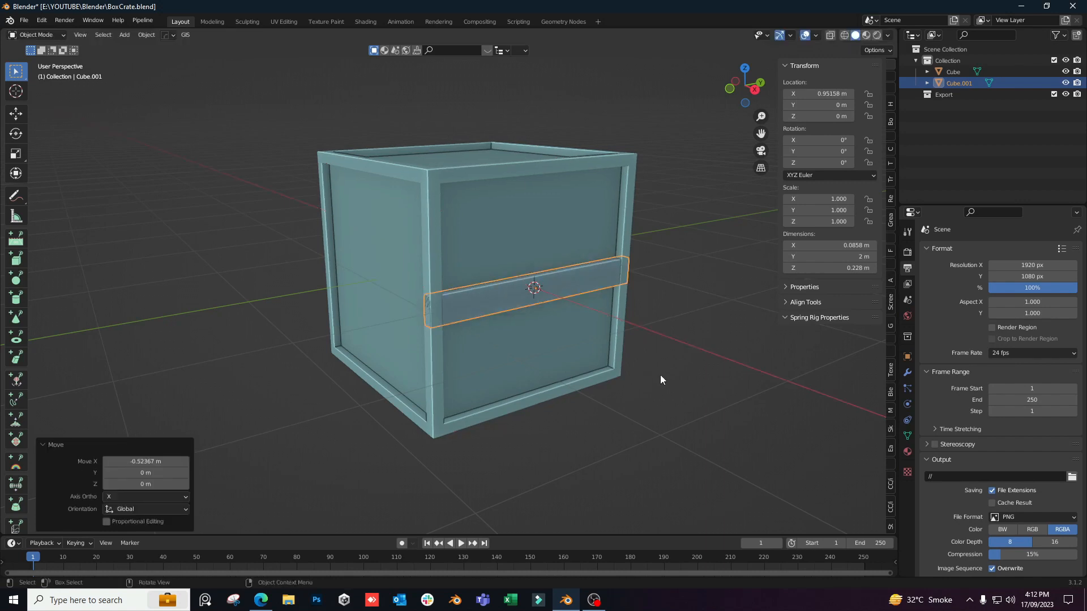
mouse_move(660, 375)
middle_down()
mouse_move(633, 379)
mouse_move(657, 362)
middle_up()
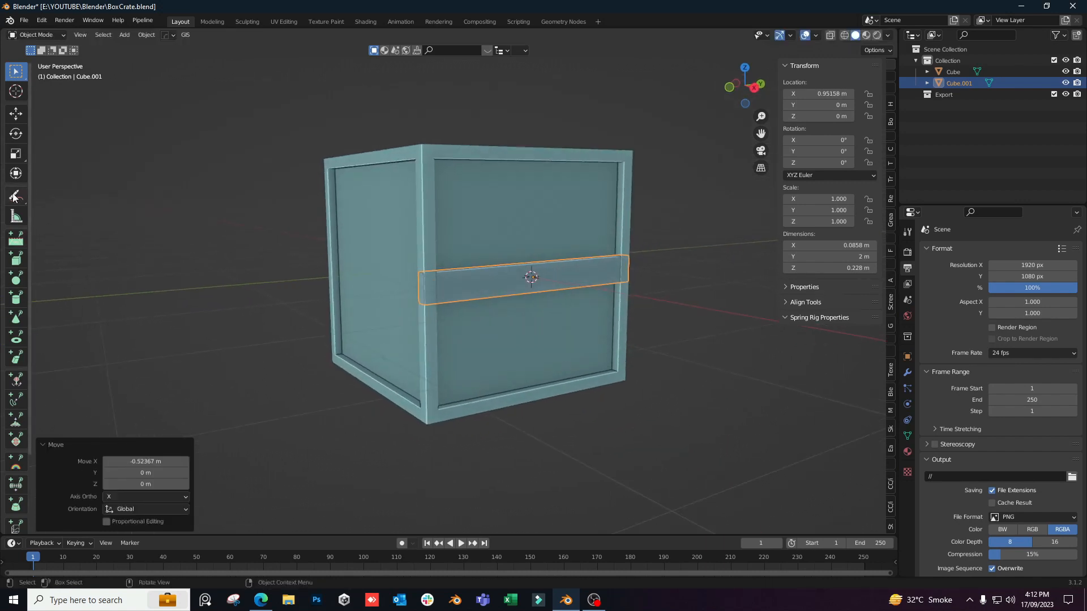
Annotate two crossing diagonals over the side panel and the horizontal board
drag(16, 196, 62, 200)
drag(453, 176, 603, 396)
drag(615, 171, 472, 343)
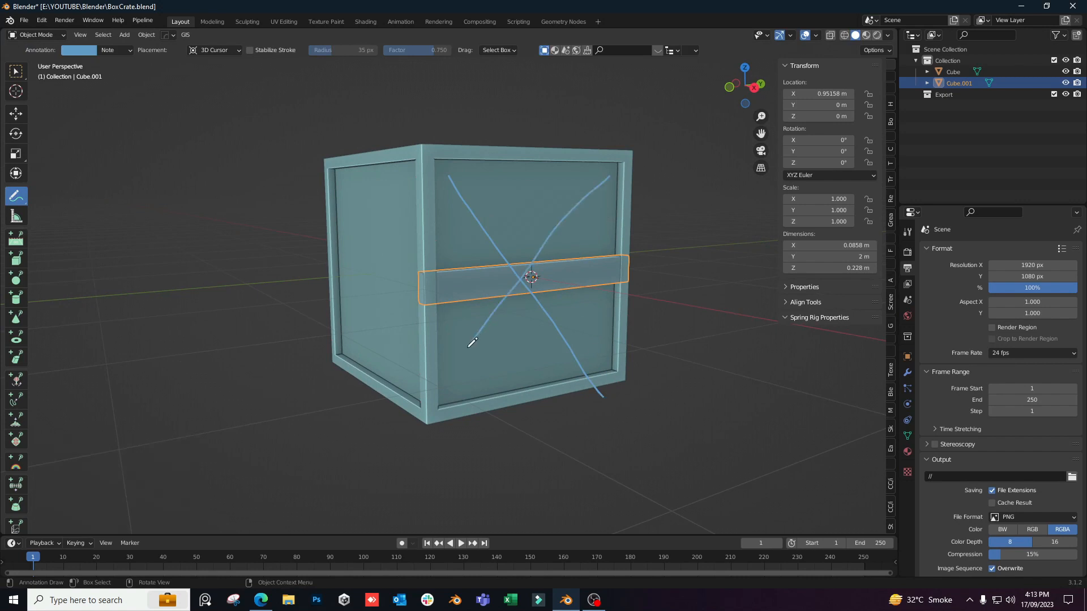
Erase the annotated diagonals and return to the Select Box tool
drag(15, 196, 72, 265)
mouse_move(554, 280)
mouse_down()
mouse_move(478, 179)
mouse_move(504, 248)
mouse_move(606, 198)
mouse_move(489, 351)
mouse_move(580, 281)
mouse_move(580, 330)
mouse_up()
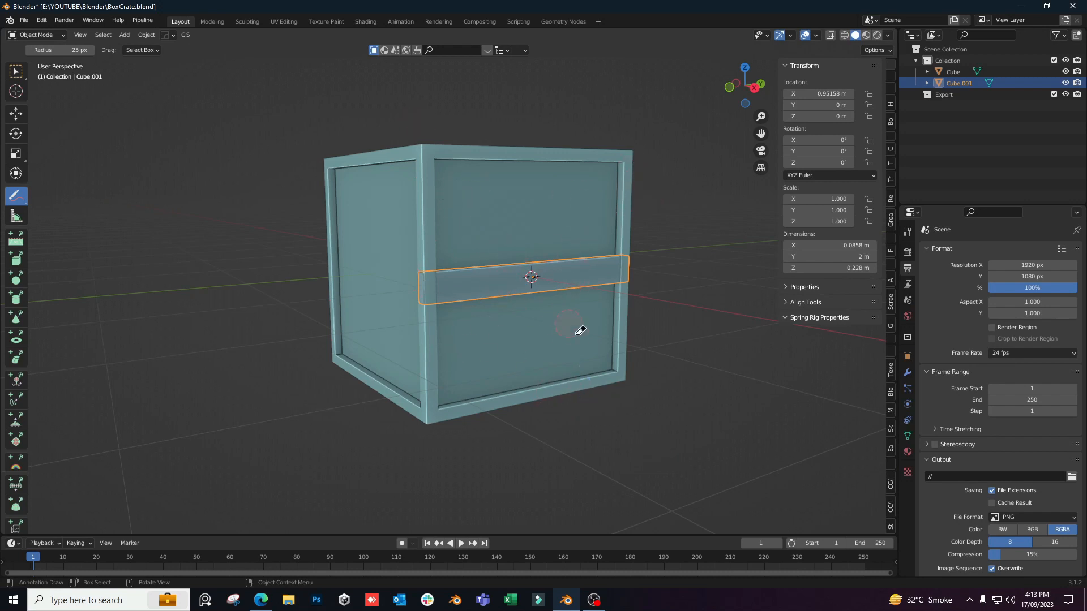
key(w)
Rotate the board 45° about the X axis to set it diagonally across the side panel
mouse_move(539, 359)
middle_down()
mouse_move(582, 363)
mouse_move(588, 306)
middle_up()
key(r)
text(x)
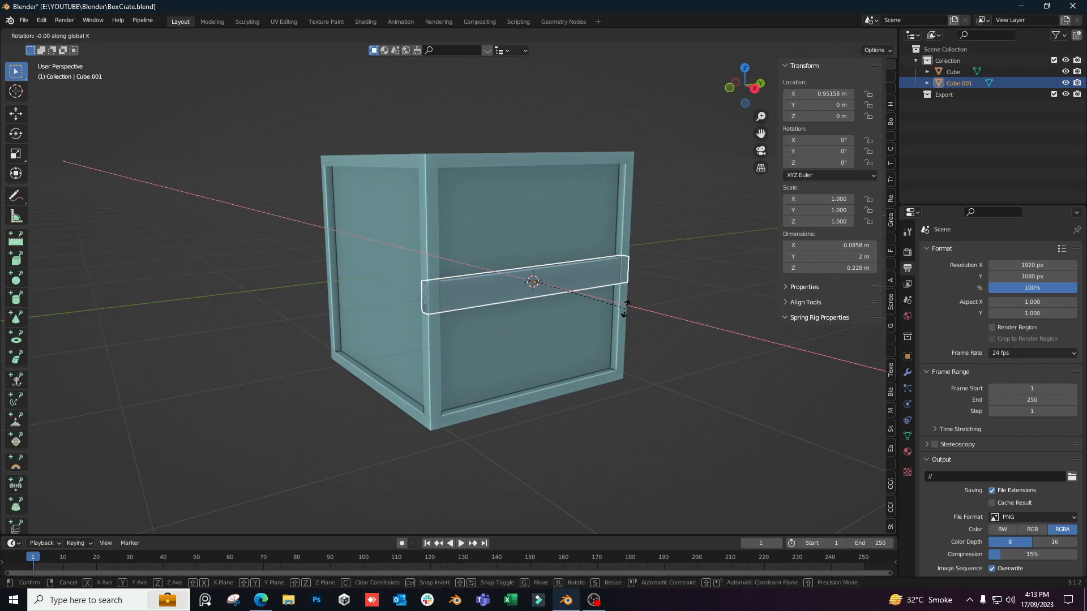
text(45)
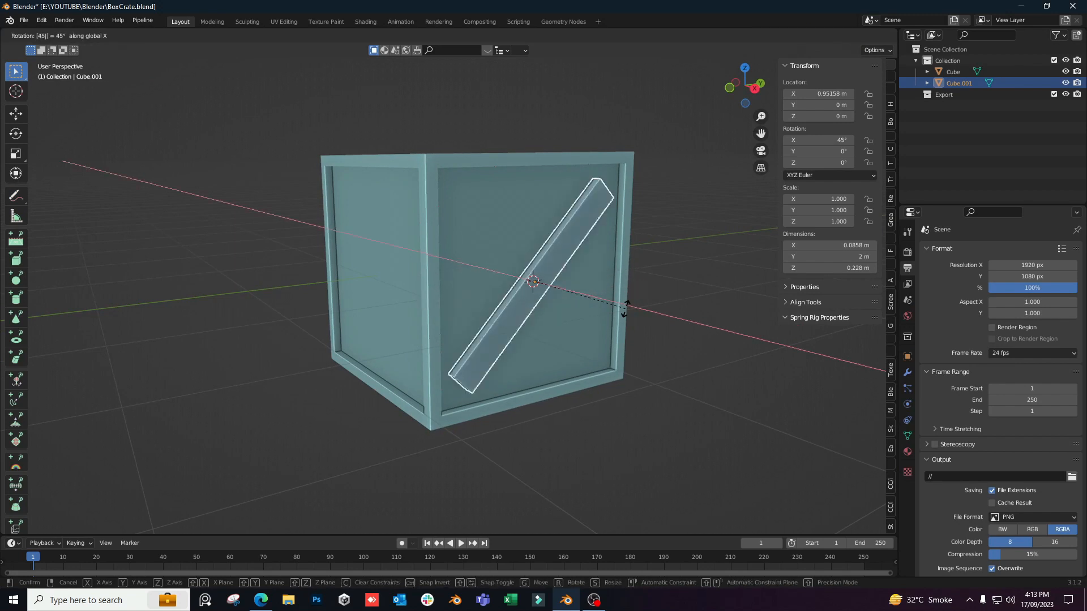
key(Return)
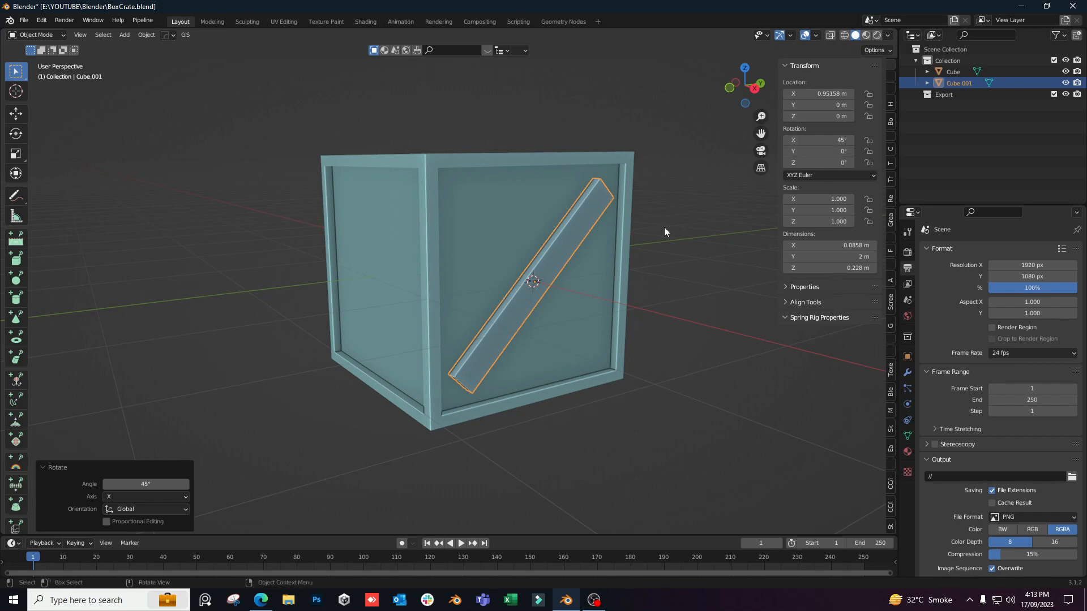
middle_drag(664, 226, 535, 289)
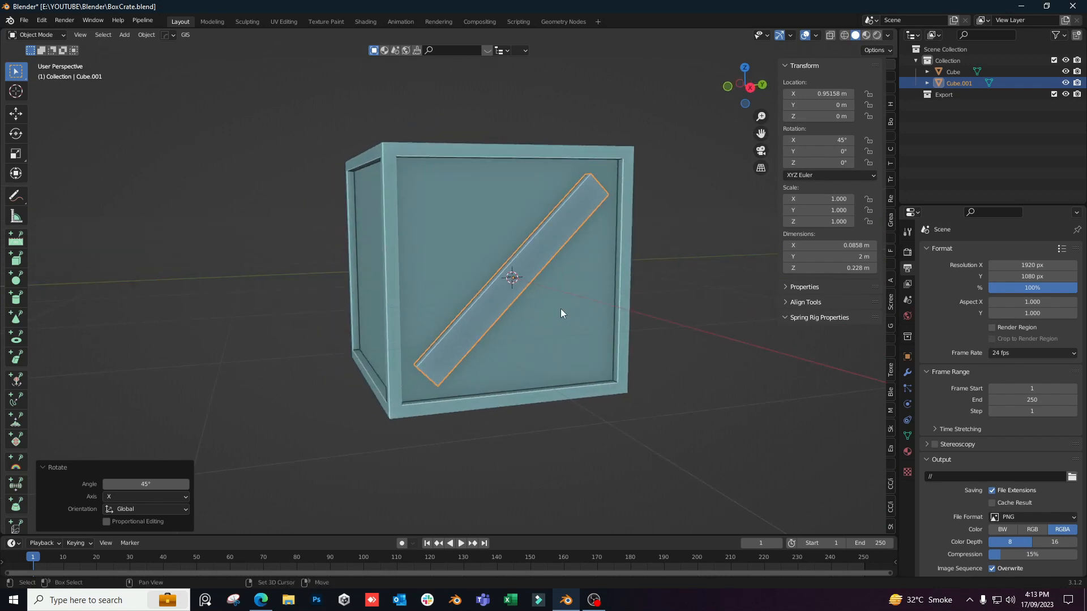
Duplicate the diagonal board in place and rotate the copy 90° about the X axis to form a cross
key(shift+d)
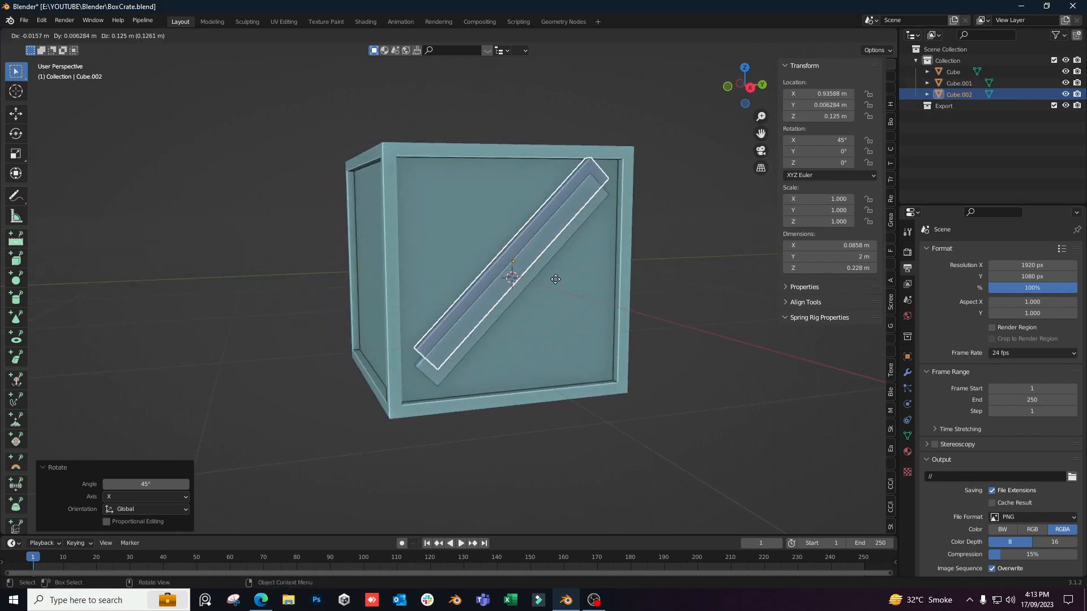
right_click(555, 283)
key(r)
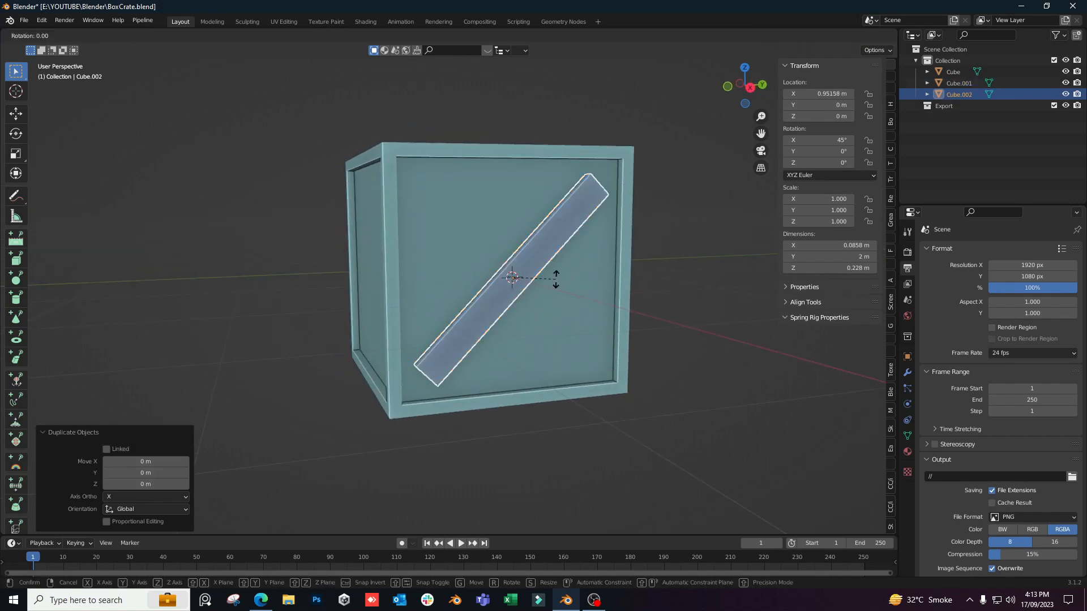
key(x)
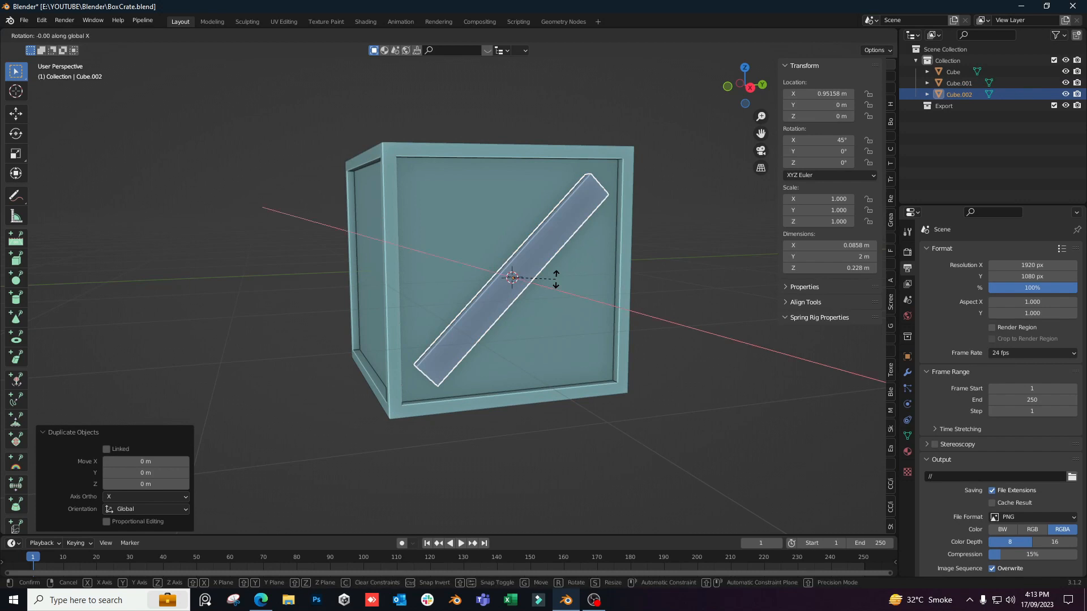
text(45)
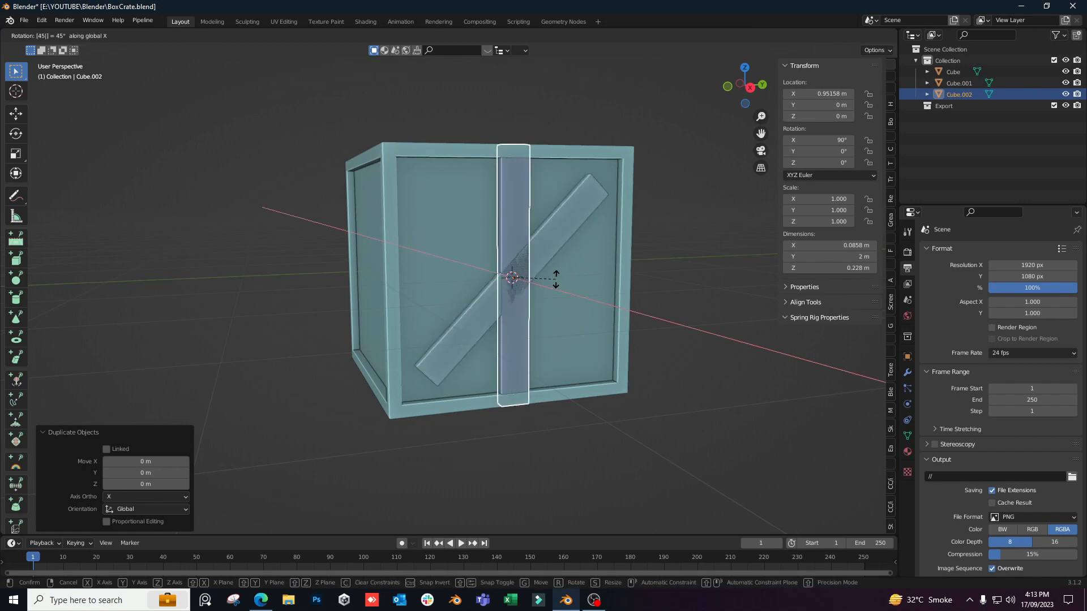
key(BackSpace)
key(BackSpace)
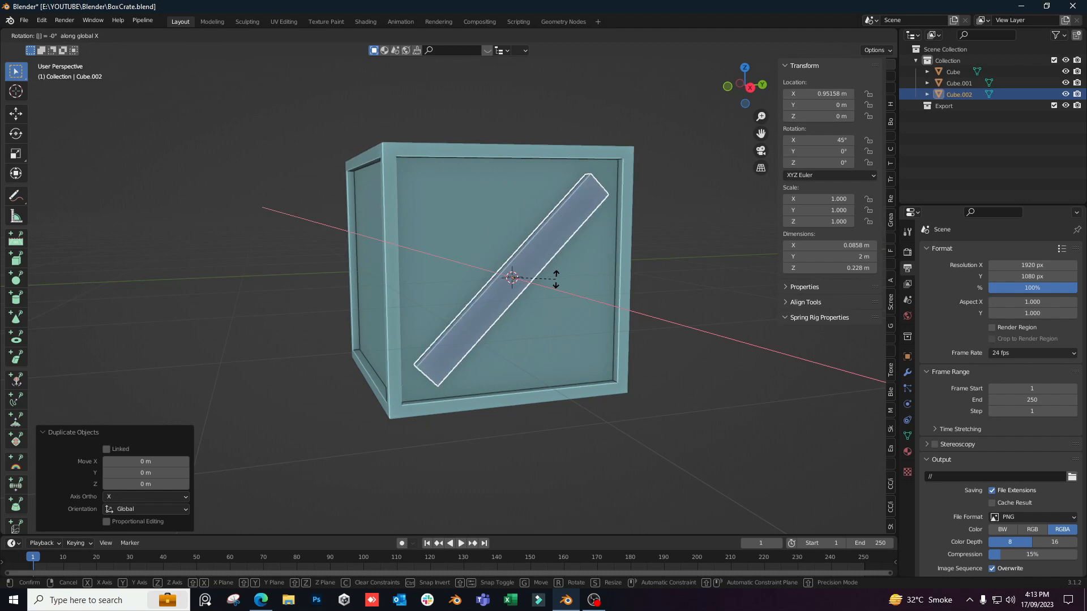
text(90)
key(Return)
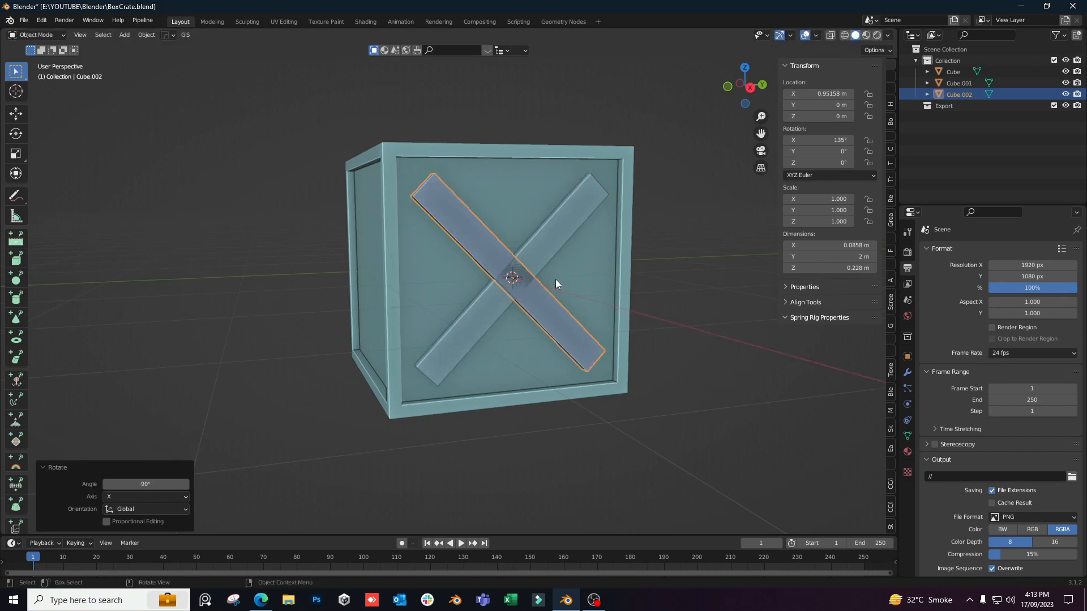
Thicken the first diagonal board by scaling it along X by about 1.07 so its face clears the crossing board
middle_drag(585, 183, 553, 254)
shift+click(553, 253)
scroll(640, 283, up, 2)
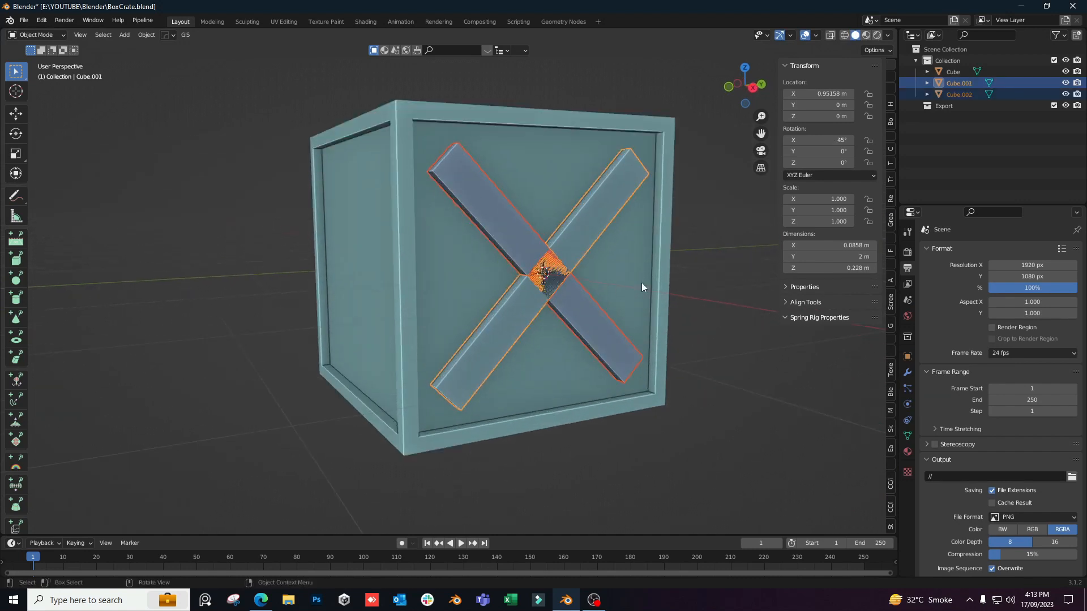
scroll(578, 325, up, 4)
click(563, 323)
middle_drag(563, 324, 592, 327)
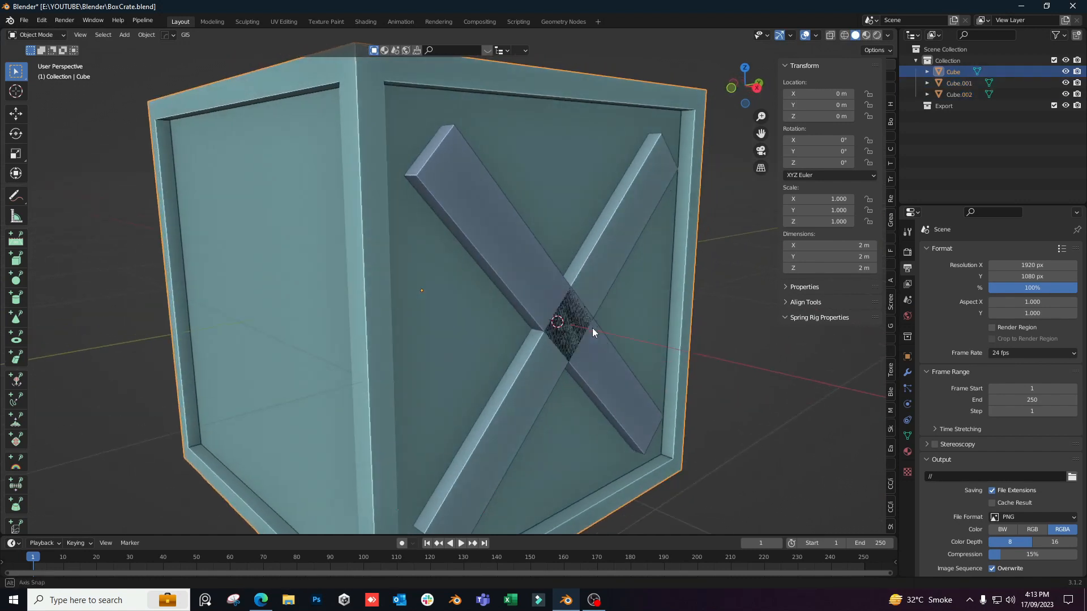
click(610, 300)
scroll(613, 307, up, 3)
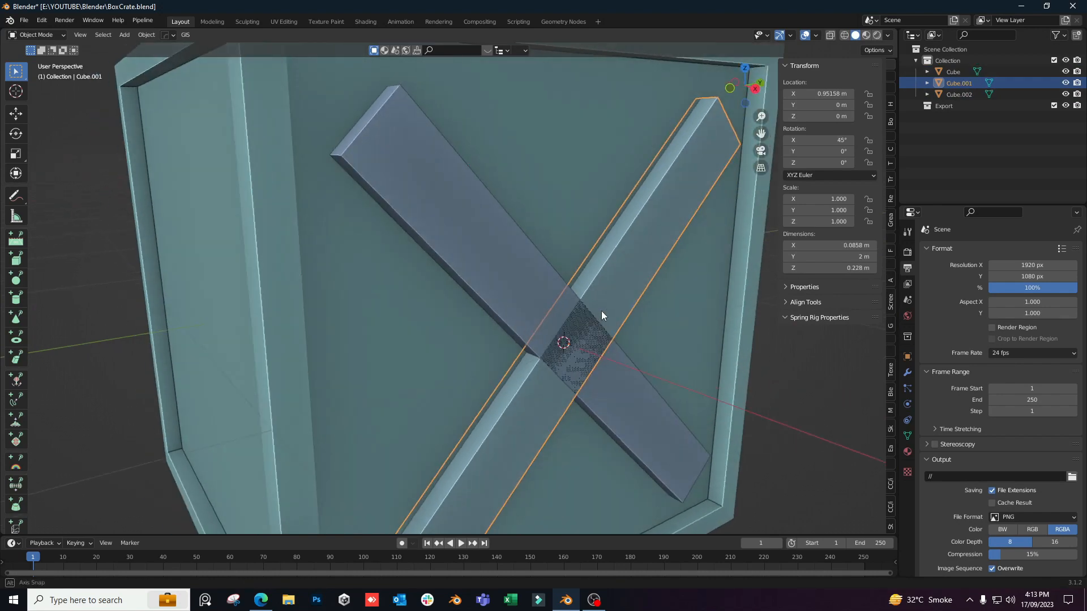
scroll(601, 315, down, 5)
key(s)
key(x)
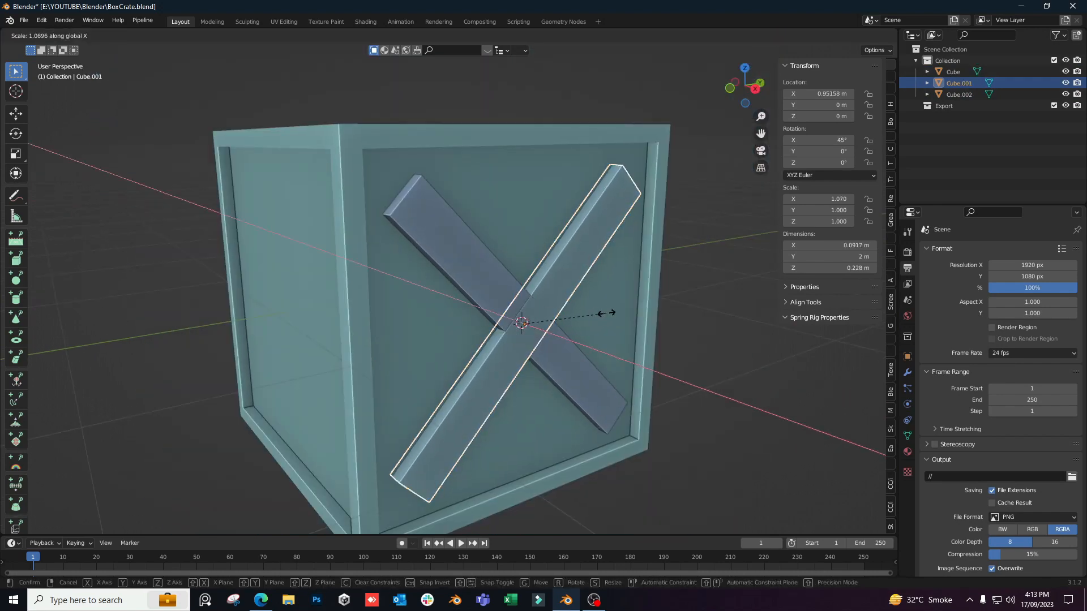
click(607, 313)
middle_drag(591, 349, 505, 353)
middle_drag(549, 346, 636, 352)
Lengthen the duplicated board into the panel corners by scaling its two end faces along local Y by about 1.276 in Edit Mode
scroll(483, 272, down, 4)
shift+click(421, 271)
scroll(586, 355, up, 4)
key(Tab)
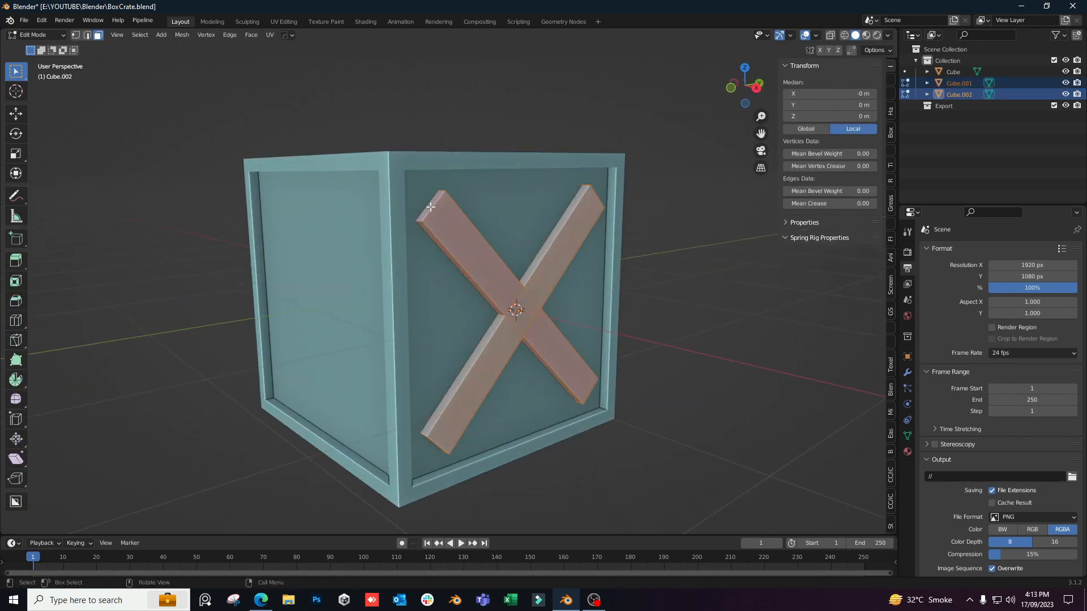
key(alt+a)
key(alt+z)
middle_drag(601, 325, 648, 383)
key(s)
key(z)
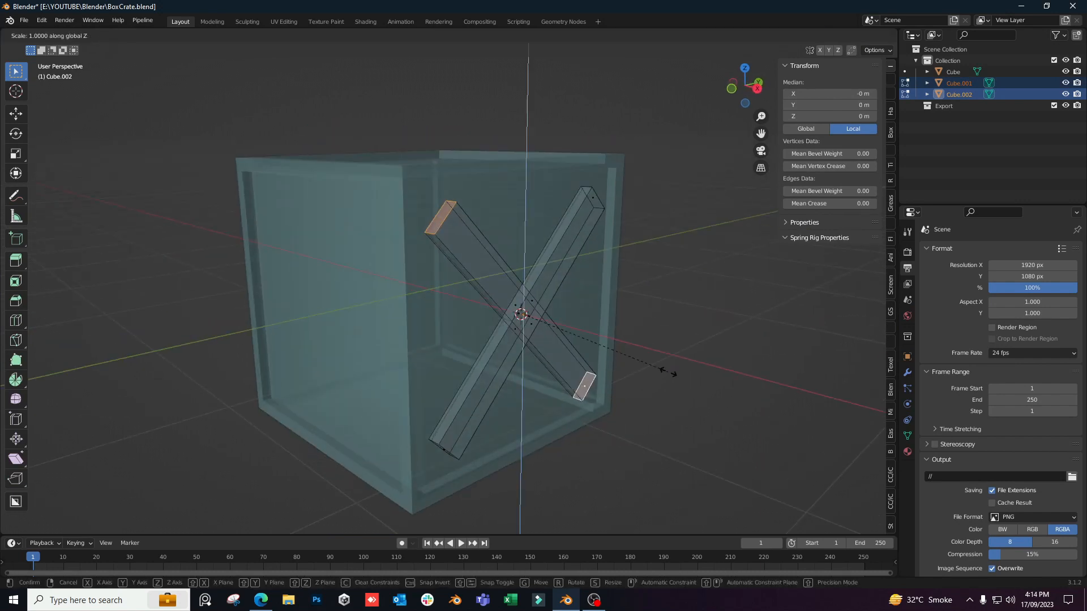
key(z)
key(x)
key(y)
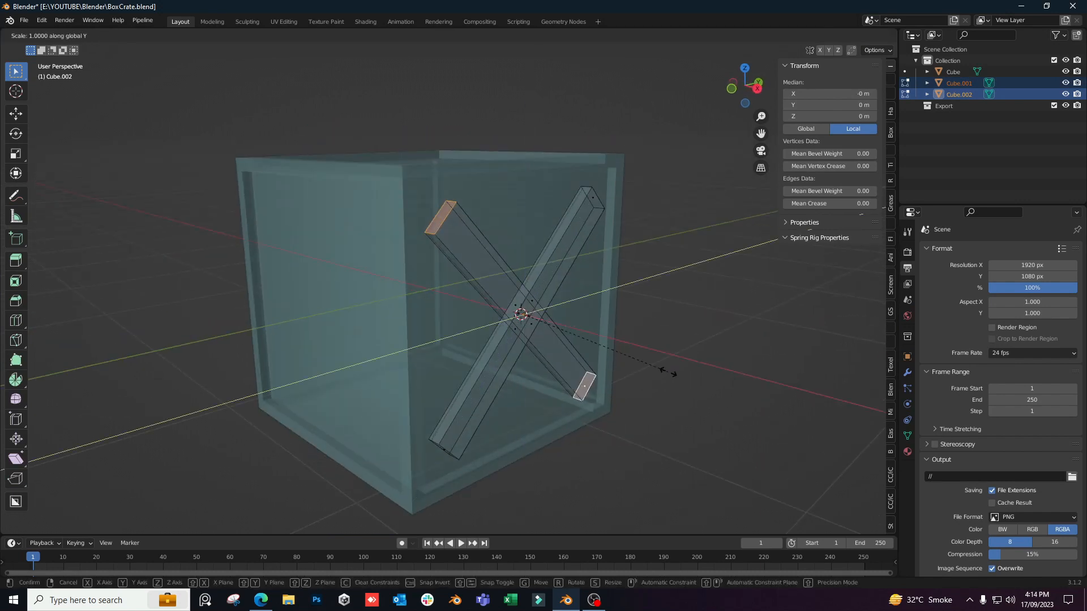
key(y)
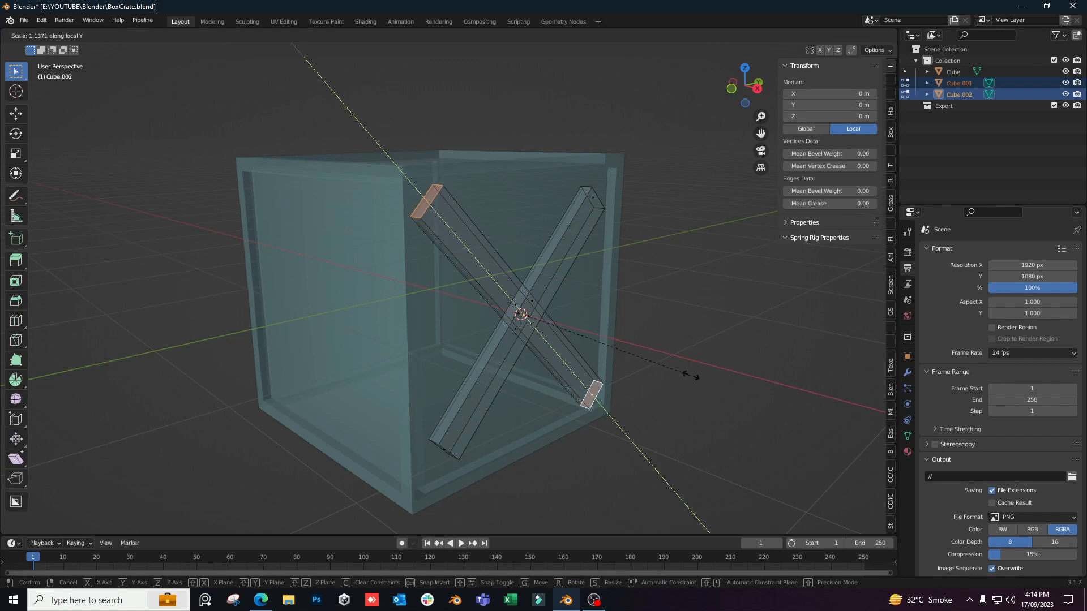
click(712, 378)
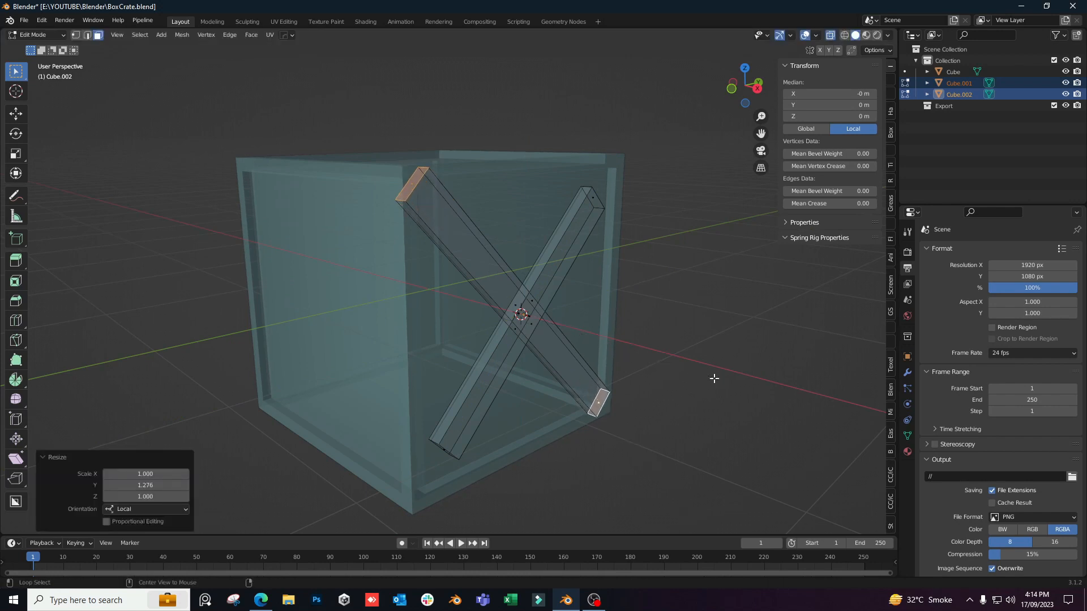
middle_drag(712, 378, 659, 383)
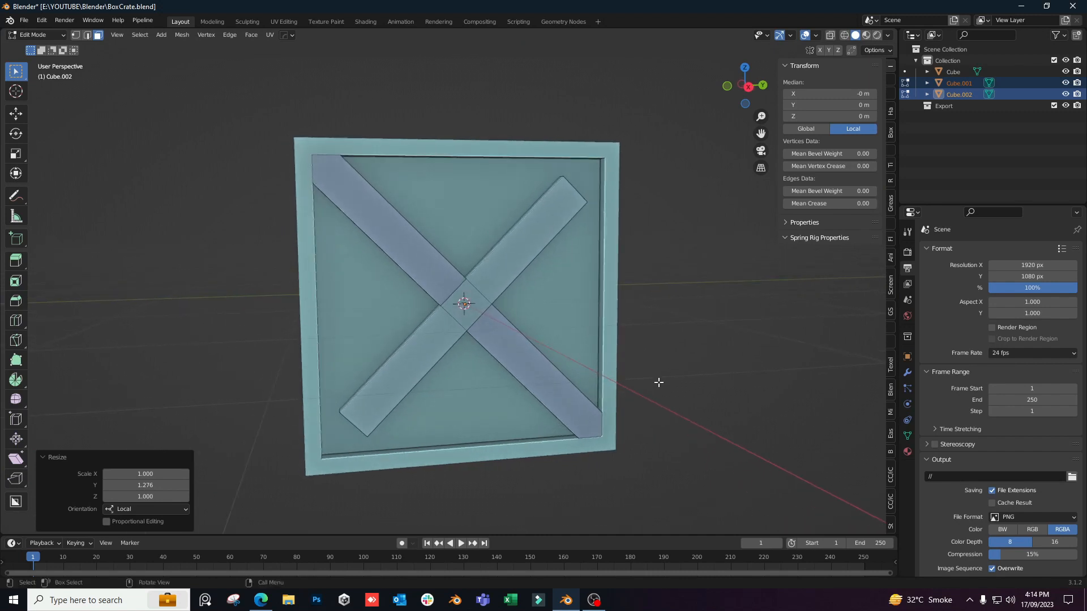
key(Tab)
Lengthen the first diagonal board into the panel corners by scaling its two end faces along local Y, to about 2.57 m long
middle_drag(647, 385, 626, 388)
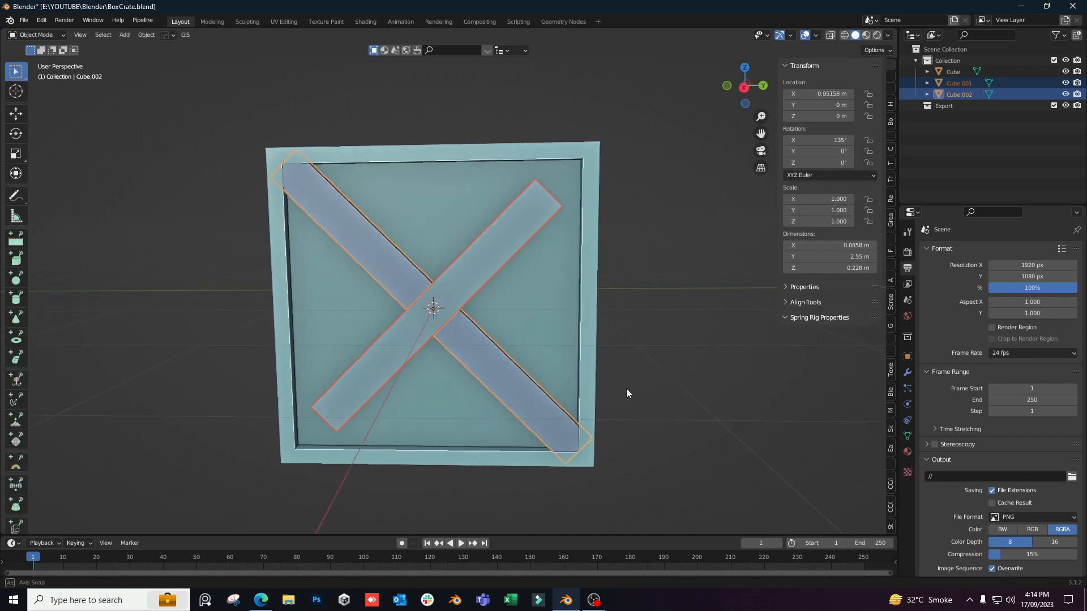
click(528, 235)
key(Tab)
key(alt+z)
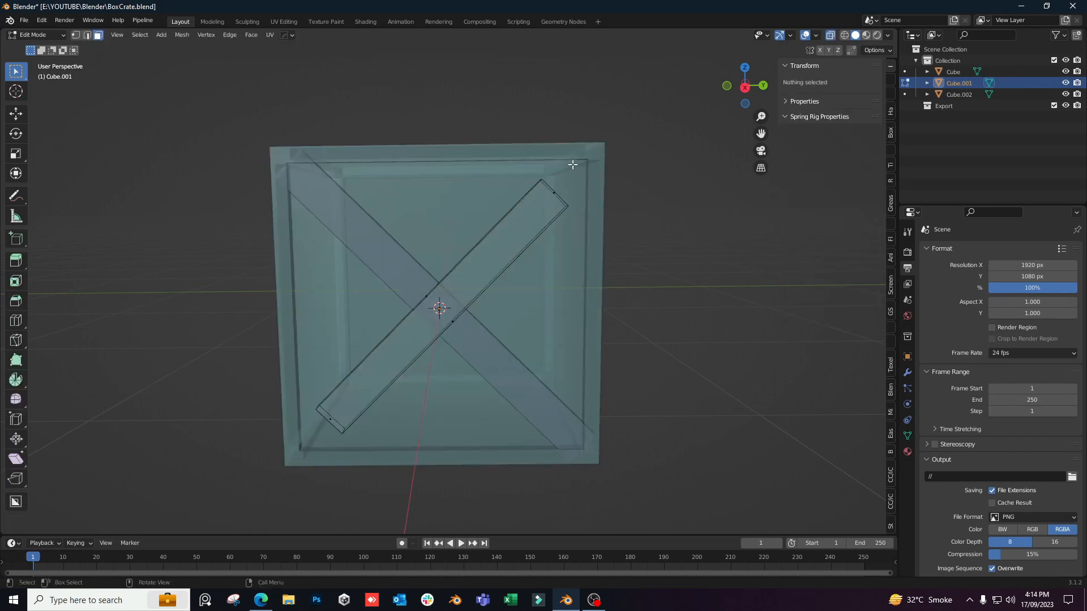
shift+drag(304, 446, 304, 446)
key(s)
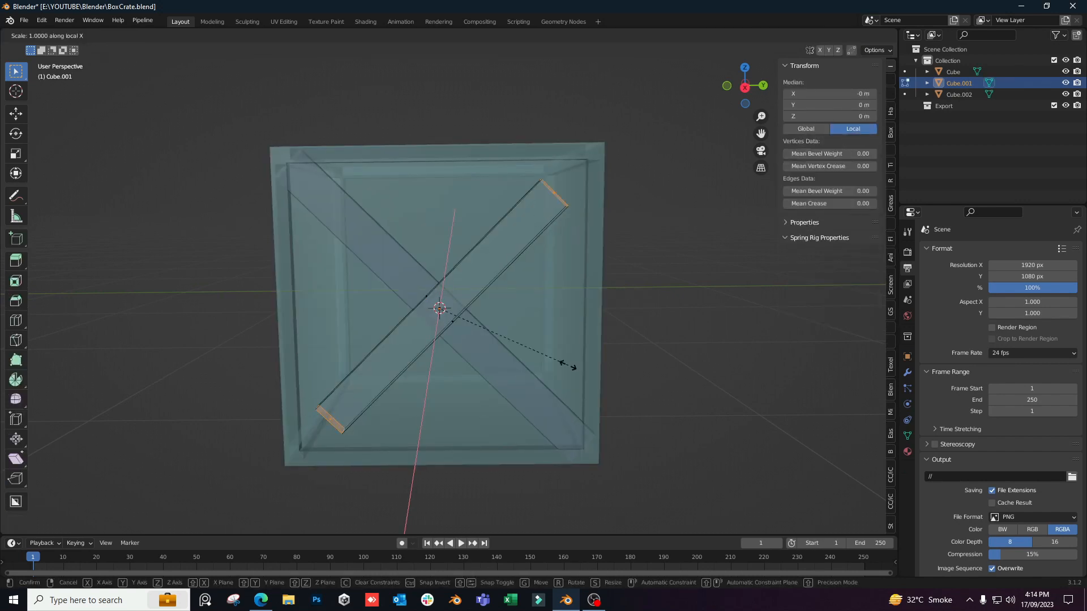
key(z)
key(z)
key(y)
key(y)
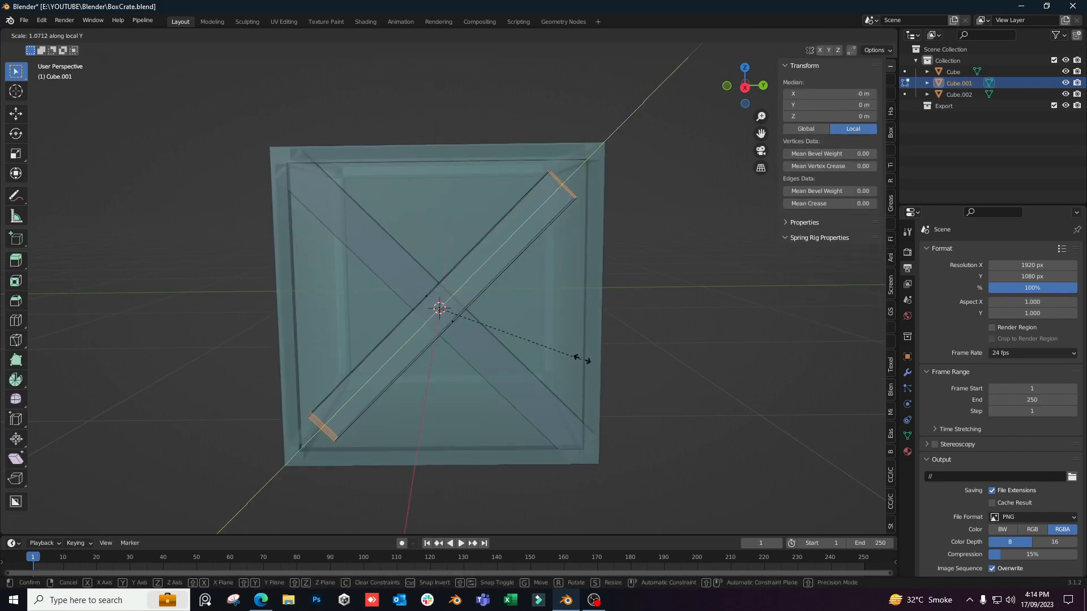
click(616, 345)
key(alt+z)
middle_drag(461, 405, 515, 392)
key(Tab)
Join the two crossing diagonal boards into a single object
scroll(515, 392, down, 4)
click(615, 337)
middle_drag(453, 419, 468, 448)
click(495, 310)
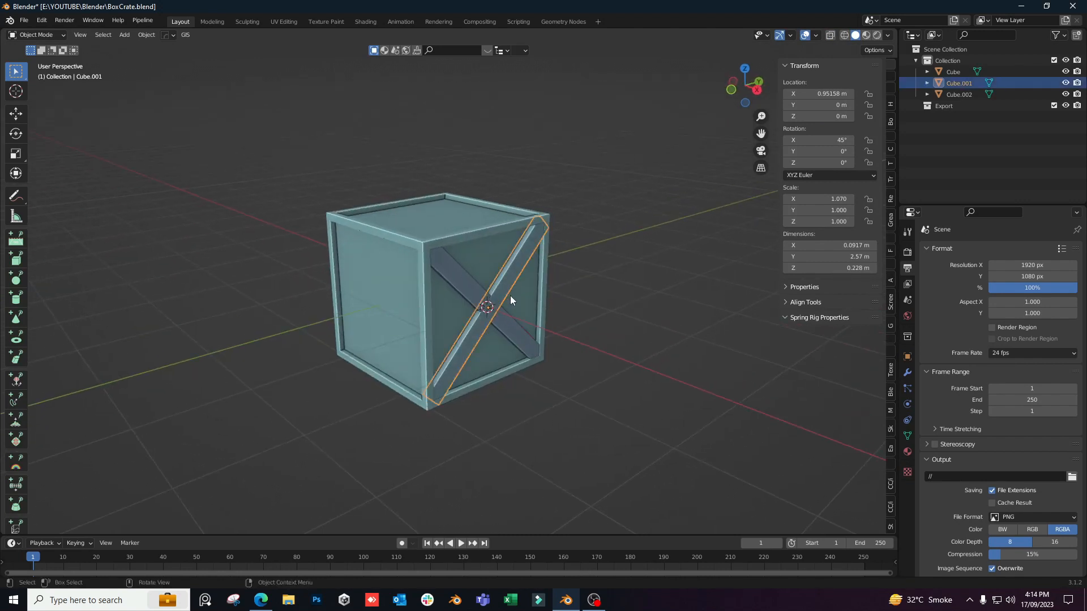
scroll(510, 296, up, 6)
shift+click(467, 252)
middle_drag(467, 252, 531, 331)
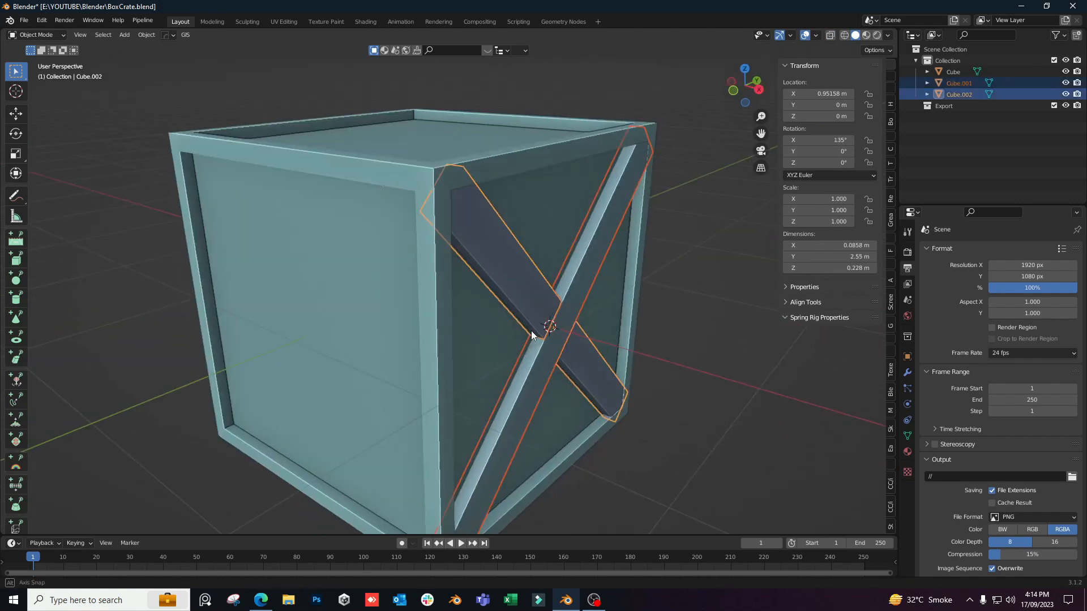
key(ctrl+j)
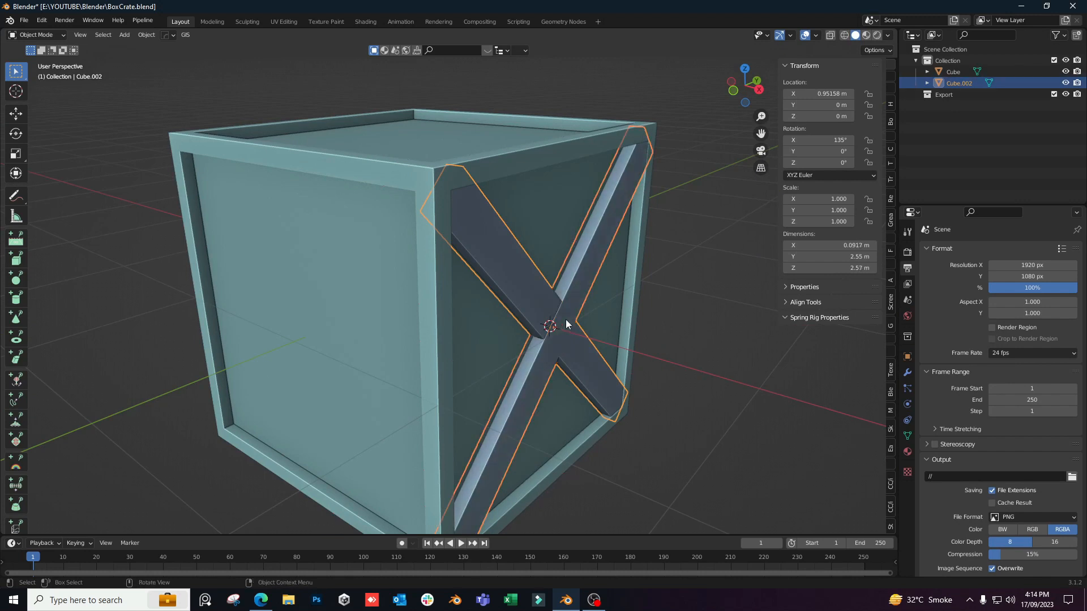
scroll(587, 331, down, 5)
key(g)
key(Escape)
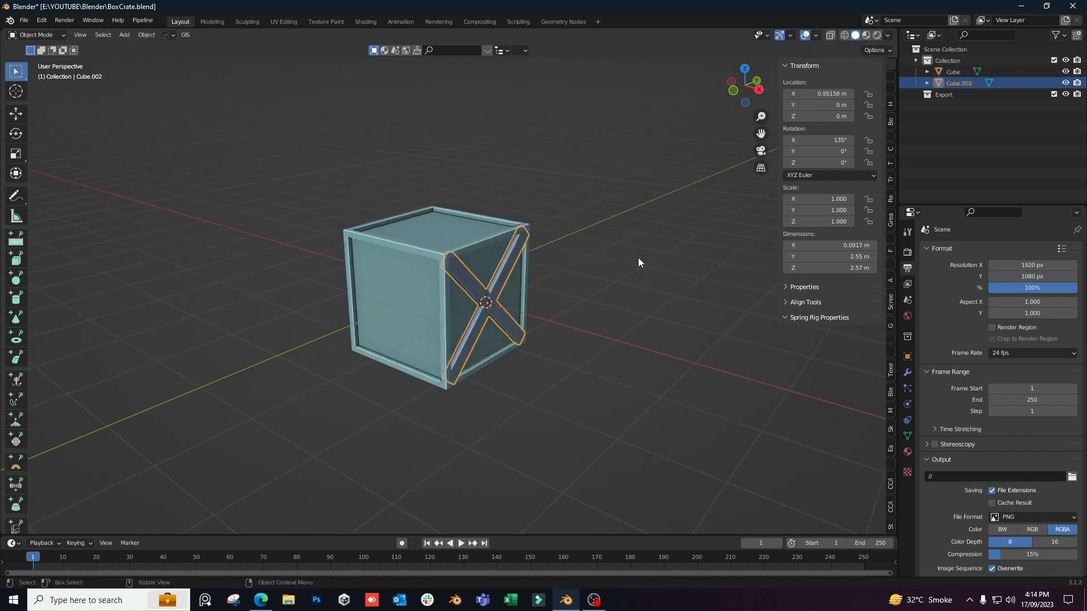
Save the file and try to apply rotation and scale to the joined cross
middle_drag(637, 257, 605, 294)
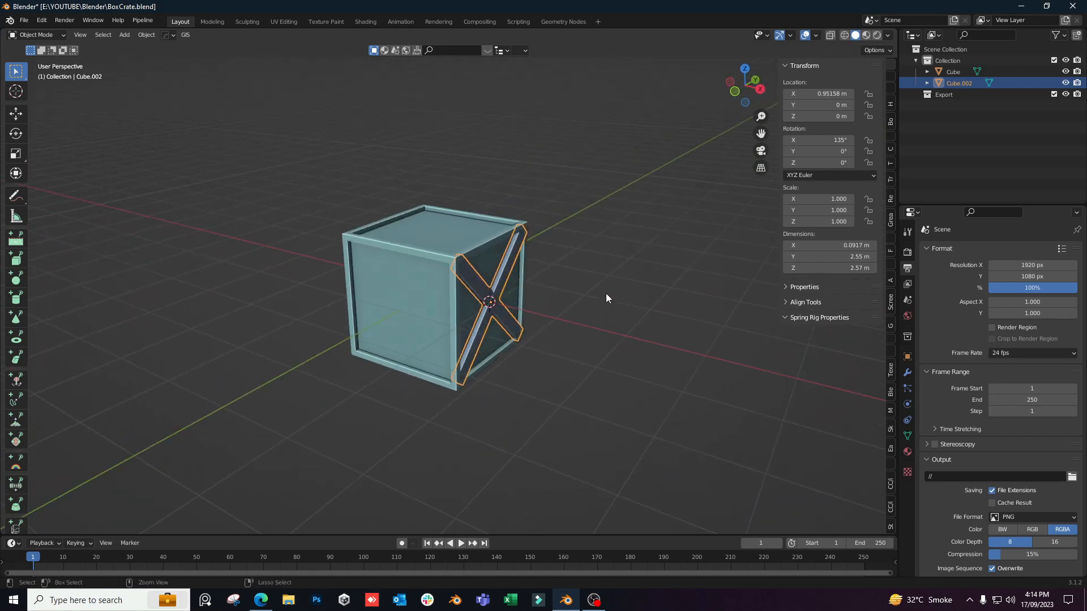
key(ctrl+s)
key(ctrl+a)
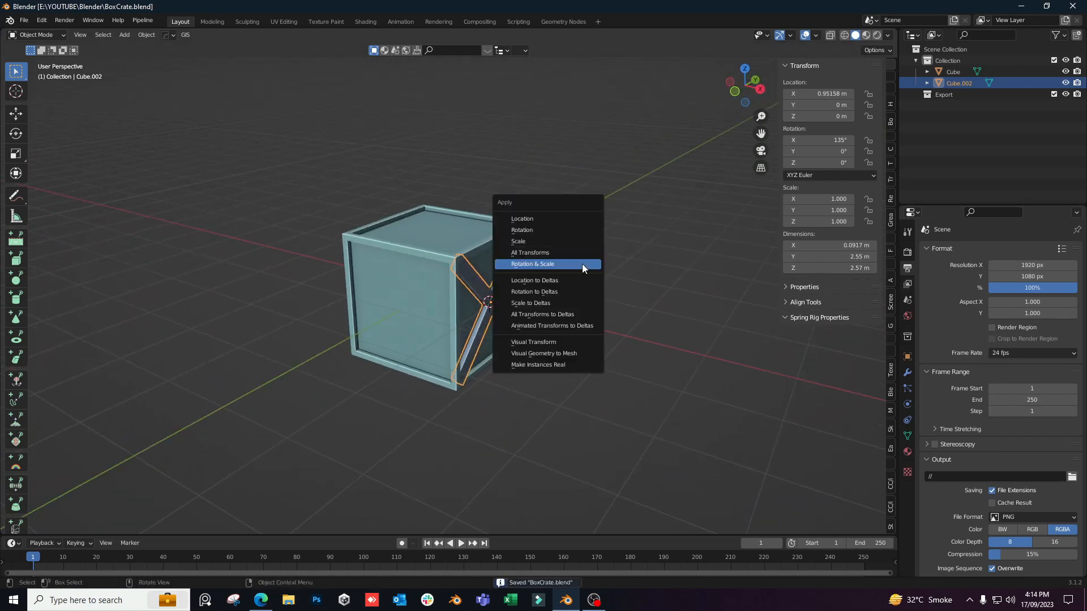
click(582, 263)
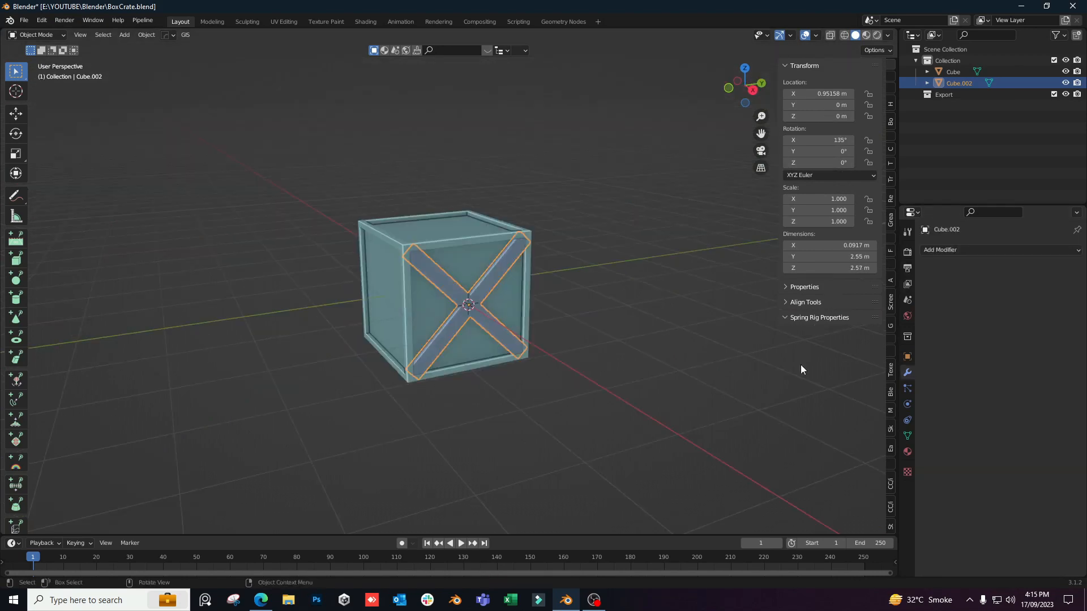
Add a Mirror modifier on the X axis to the cross, using the crate cube as the mirror object
click(970, 251)
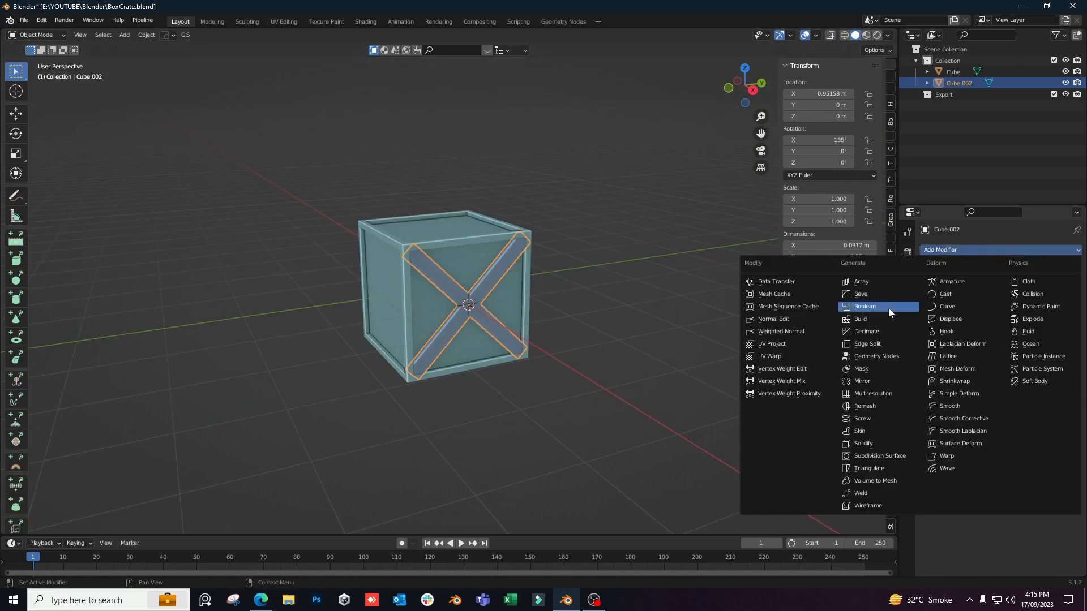
click(867, 384)
middle_drag(553, 365, 566, 360)
click(468, 275)
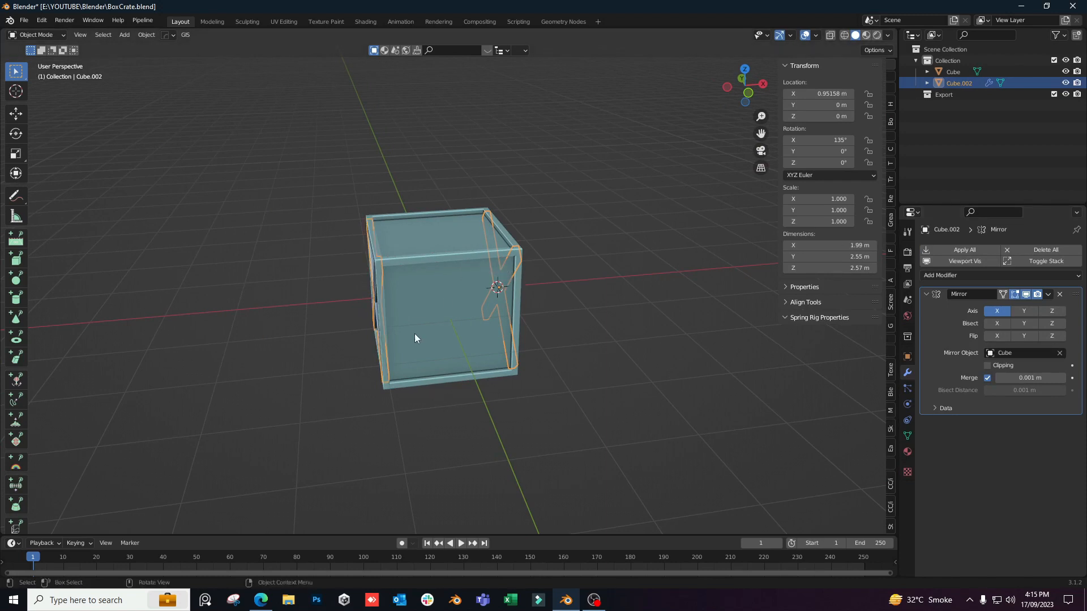
middle_drag(414, 334, 461, 332)
click(657, 405)
middle_drag(658, 410, 448, 458)
Duplicate the mirrored cross in place and rotate the copy 90° about the Z axis
click(493, 297)
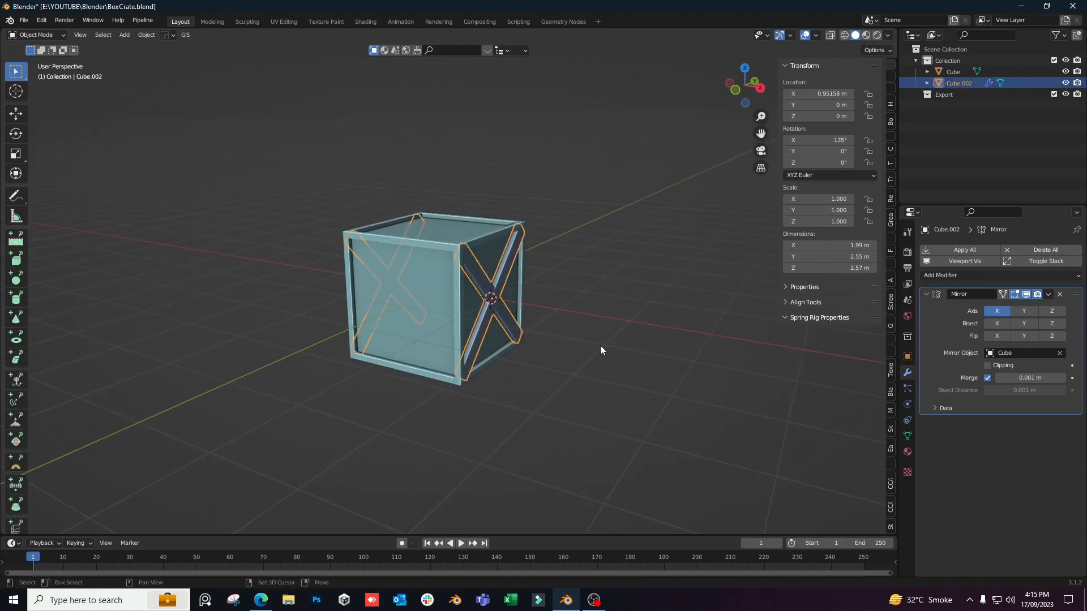
key(shift+d)
right_click(610, 284)
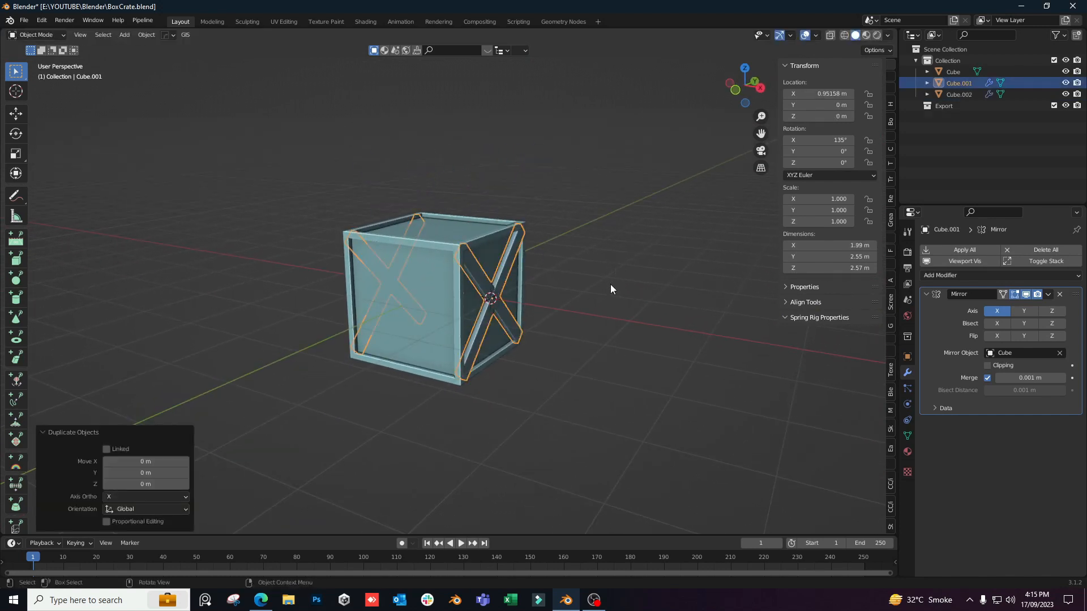
text(rz90)
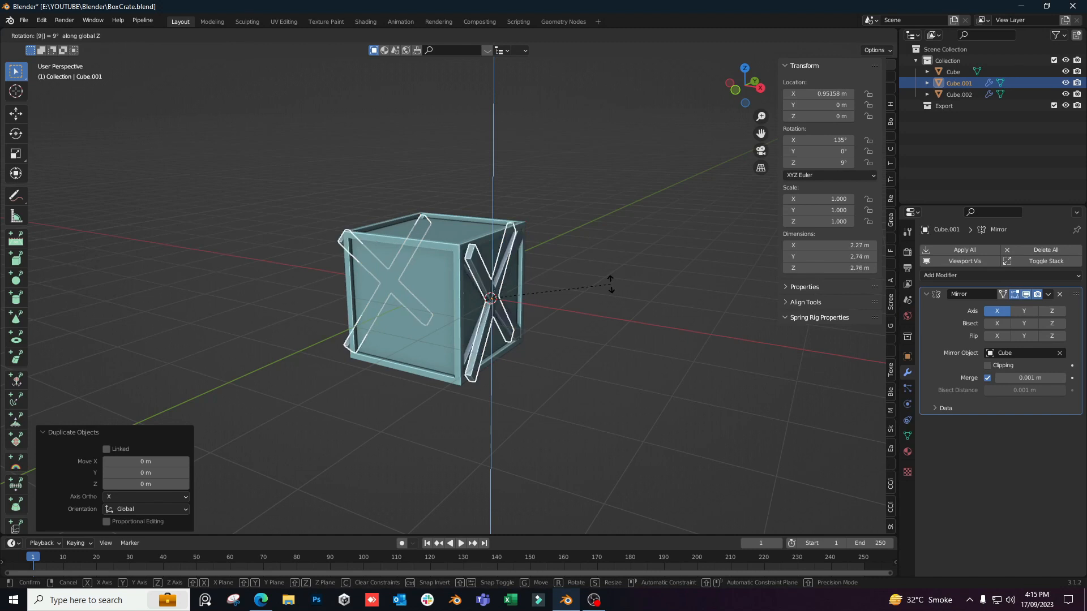
key(Return)
Move the rotated cross about 0.942 m along Y and about -0.859 m along X onto the adjacent side panel
middle_drag(610, 285, 566, 318)
key(g)
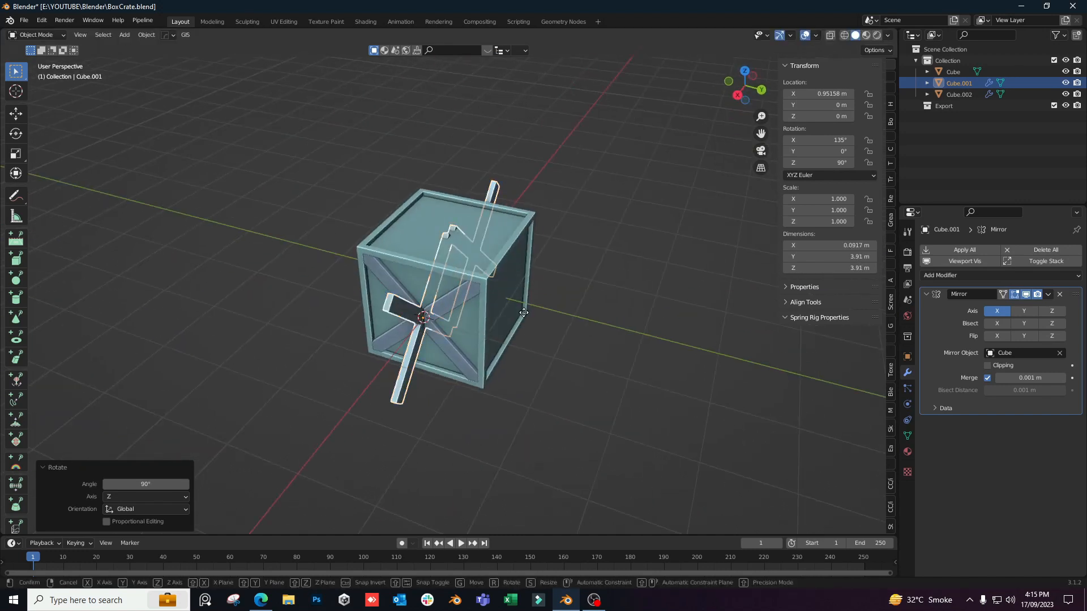
key(y)
click(580, 339)
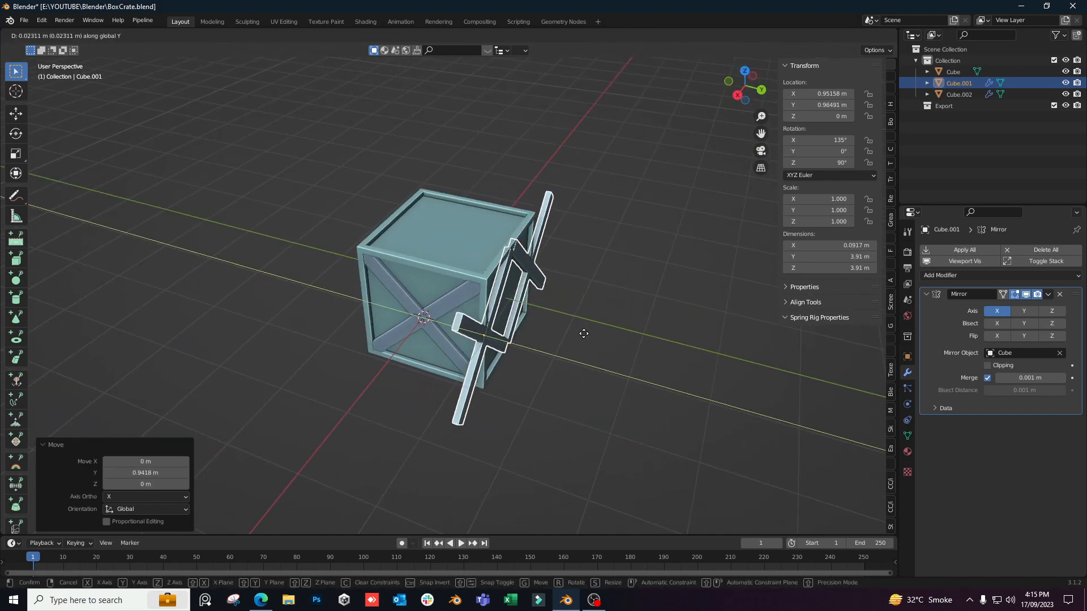
key(g)
key(x)
click(608, 310)
middle_drag(608, 311, 475, 311)
Centre the copied cross on its panel along X, at about 0.003 m, and set its Mirror axis to Y
key(KP_1)
key(KP_3)
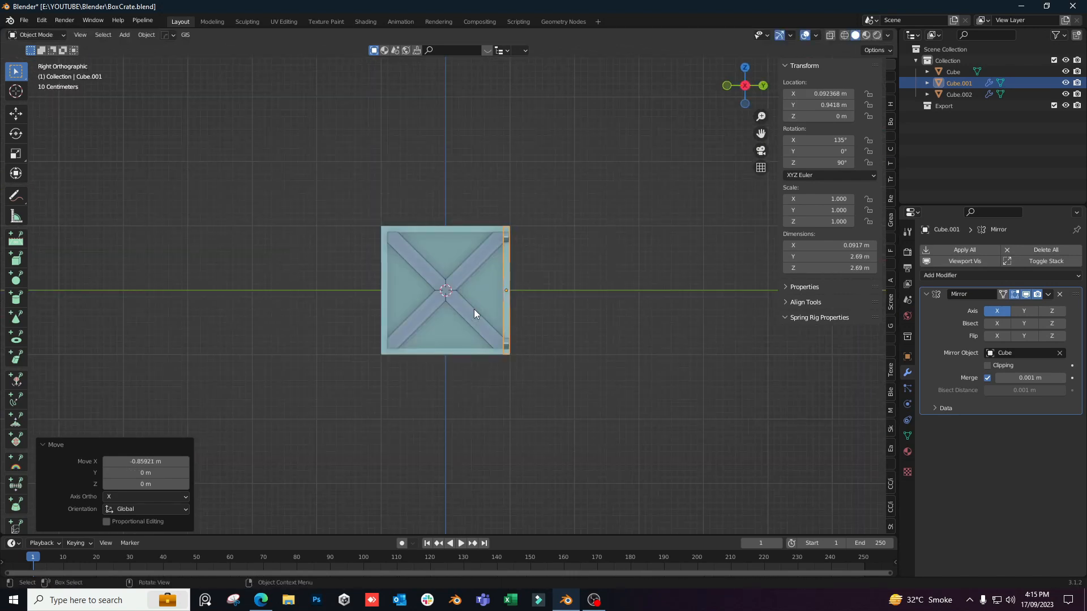
key(KP_1)
key(ctrl+KP_1)
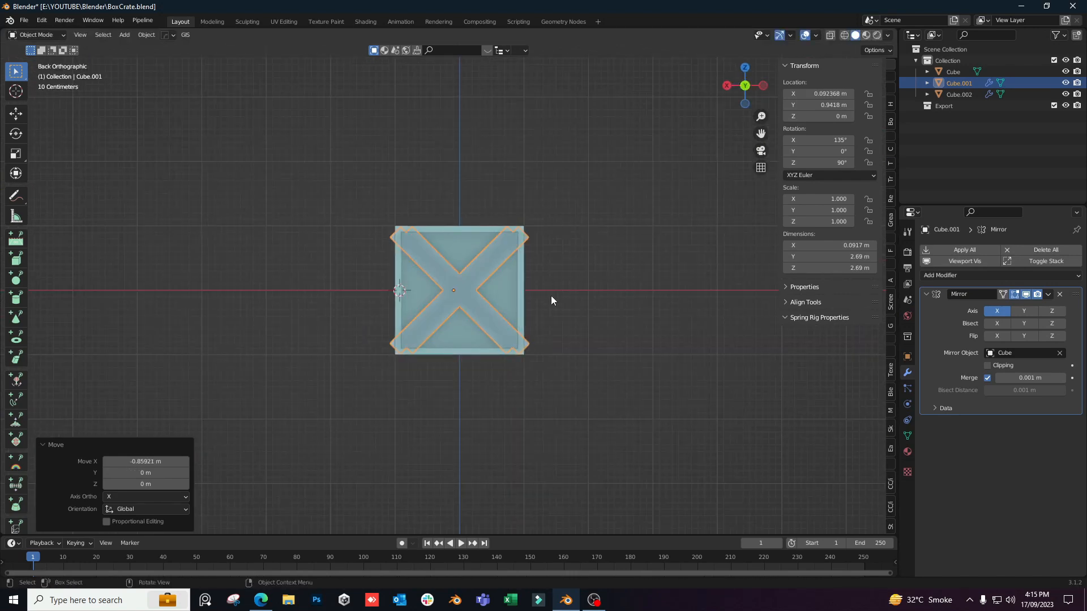
scroll(551, 300, up, 3)
key(g)
key(x)
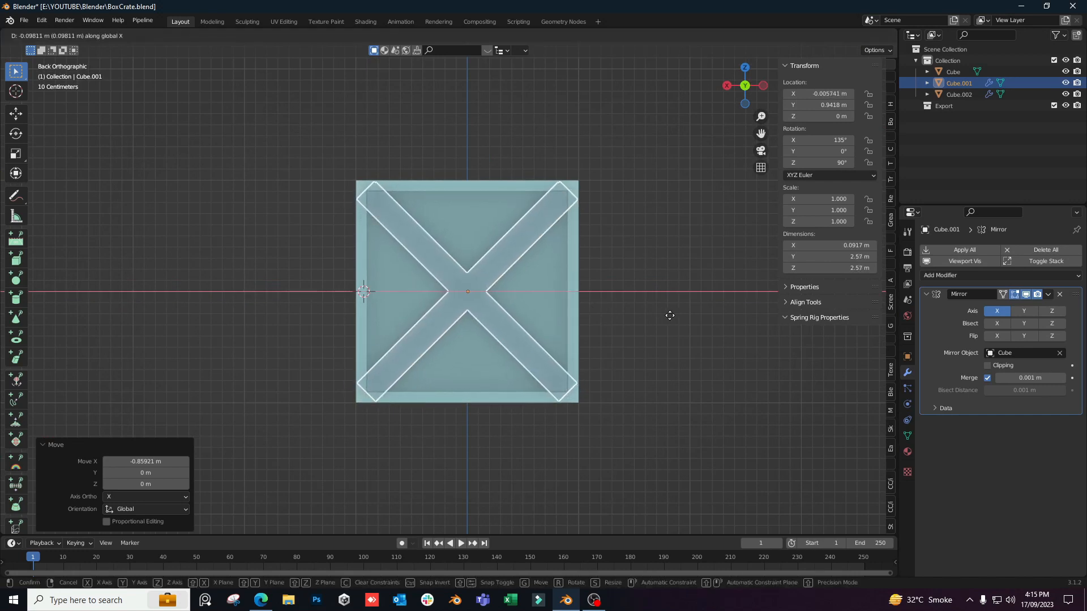
click(660, 316)
middle_drag(660, 317, 463, 385)
click(756, 436)
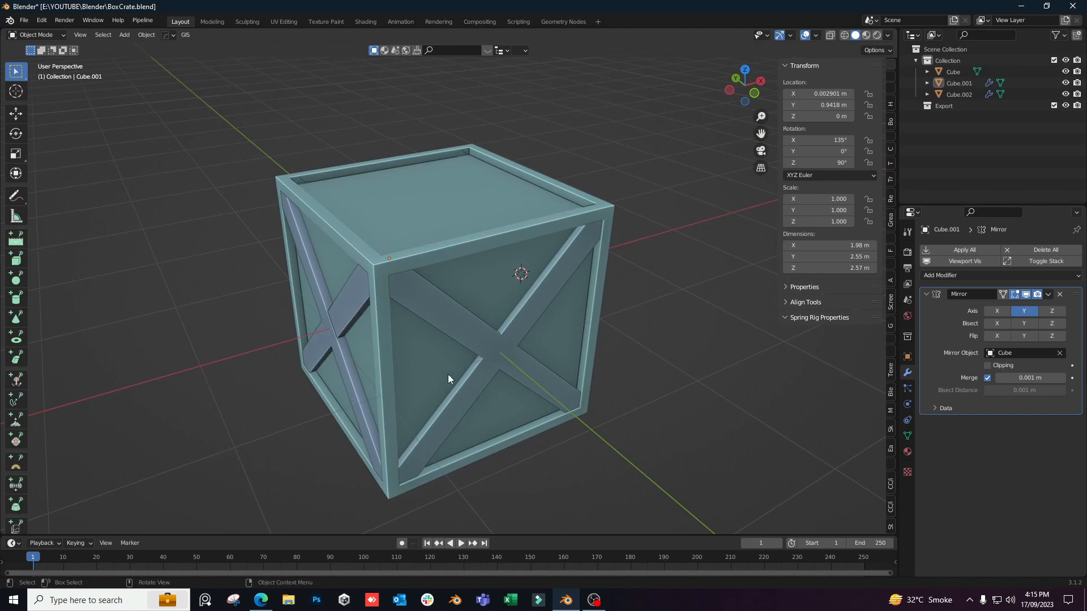
Duplicate the Y-side cross in place and rotate the copy 90° about the X axis to lie horizontally
middle_drag(448, 375, 459, 380)
click(446, 330)
key(shift+d)
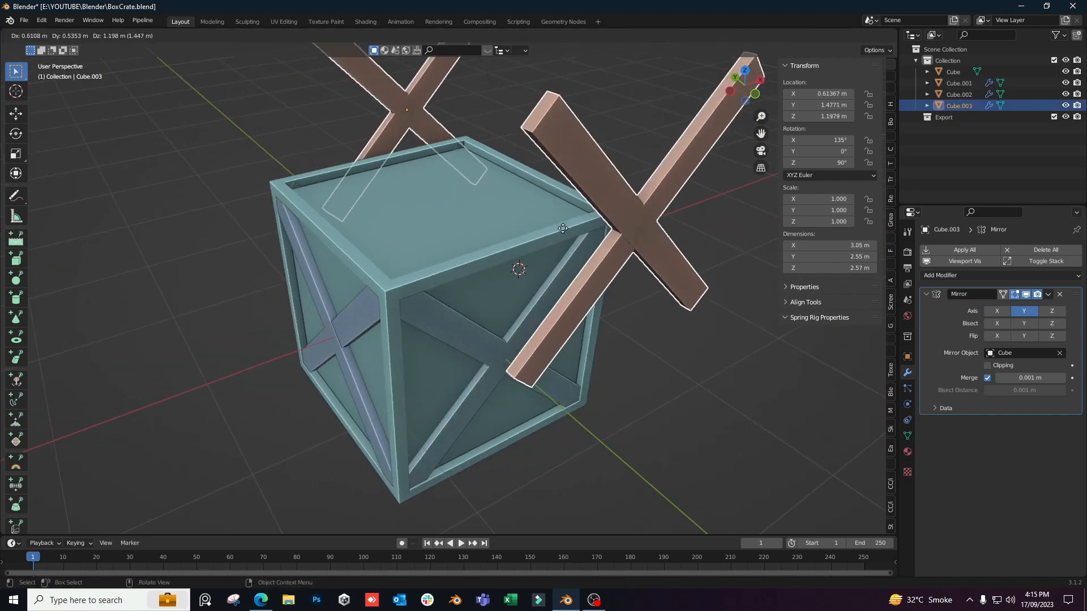
key(Escape)
text(rx9)
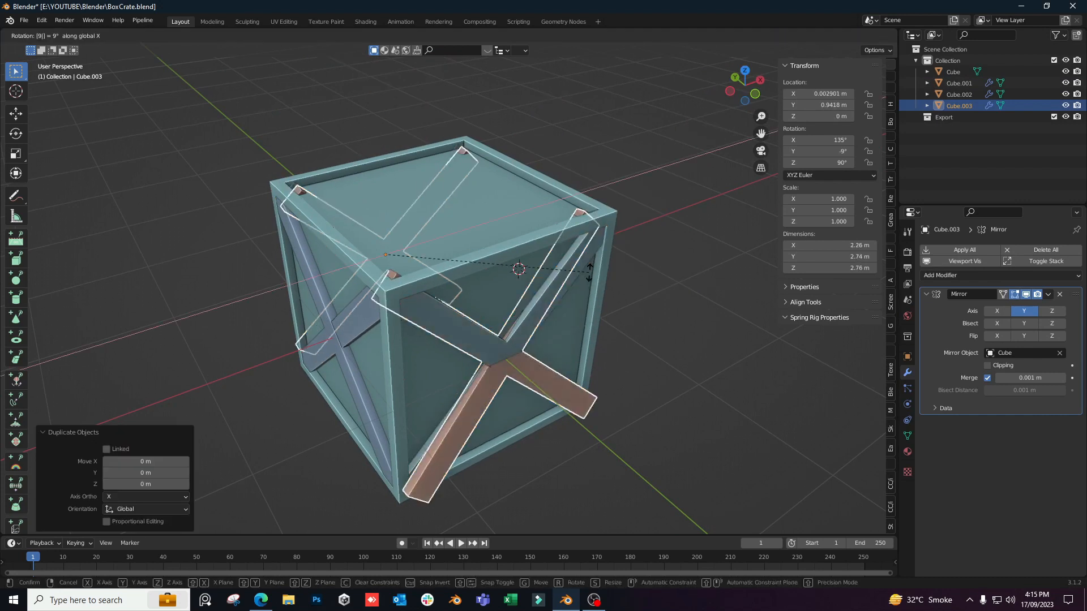
text(0)
key(Return)
Move the horizontal cross about -0.895 m along Y toward the middle of the crate
key(g)
key(y)
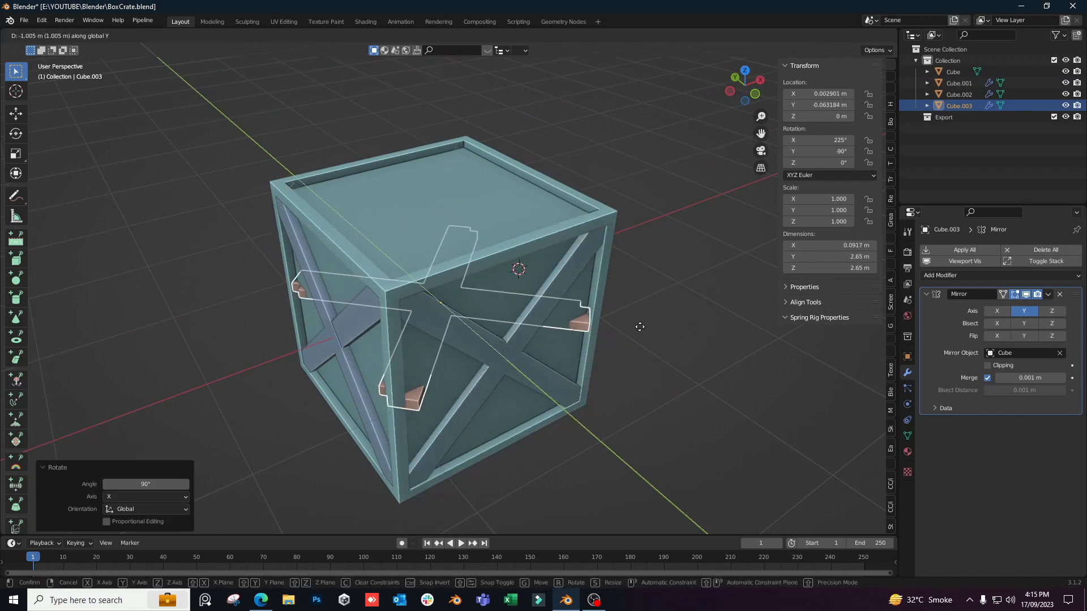
click(626, 324)
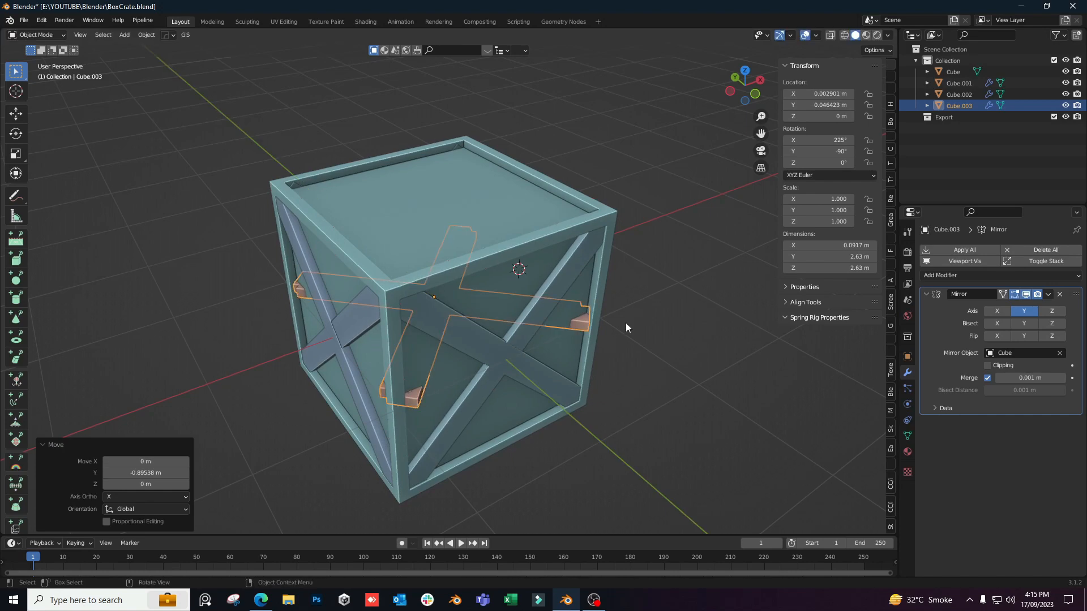
key(KP_7)
key(g)
key(z)
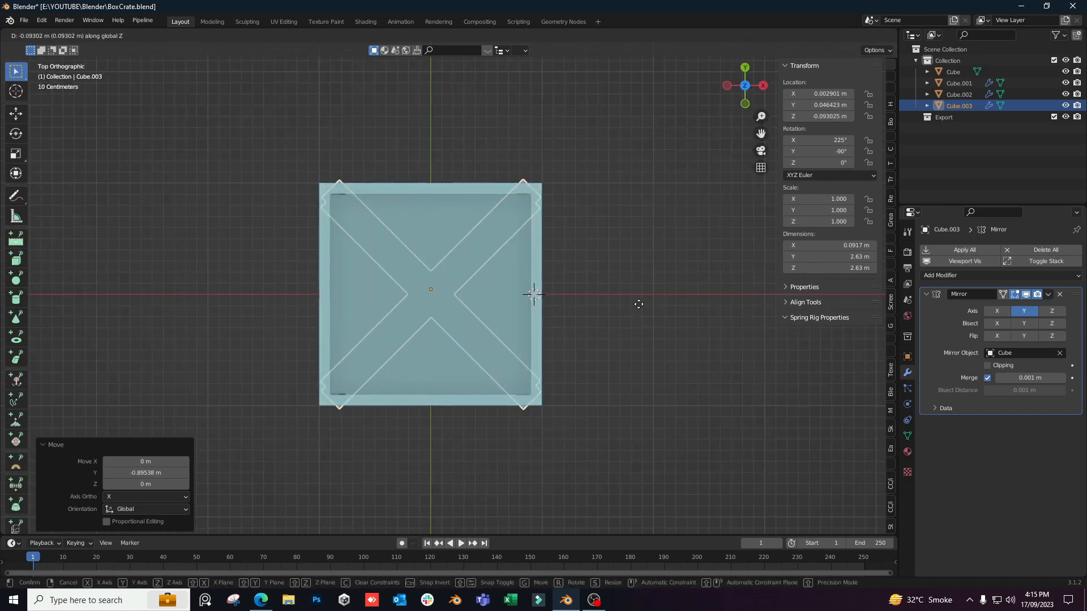
key(Escape)
Raise the horizontal cross about 0.945 m along Z into the recessed top panel
middle_drag(631, 314, 595, 304)
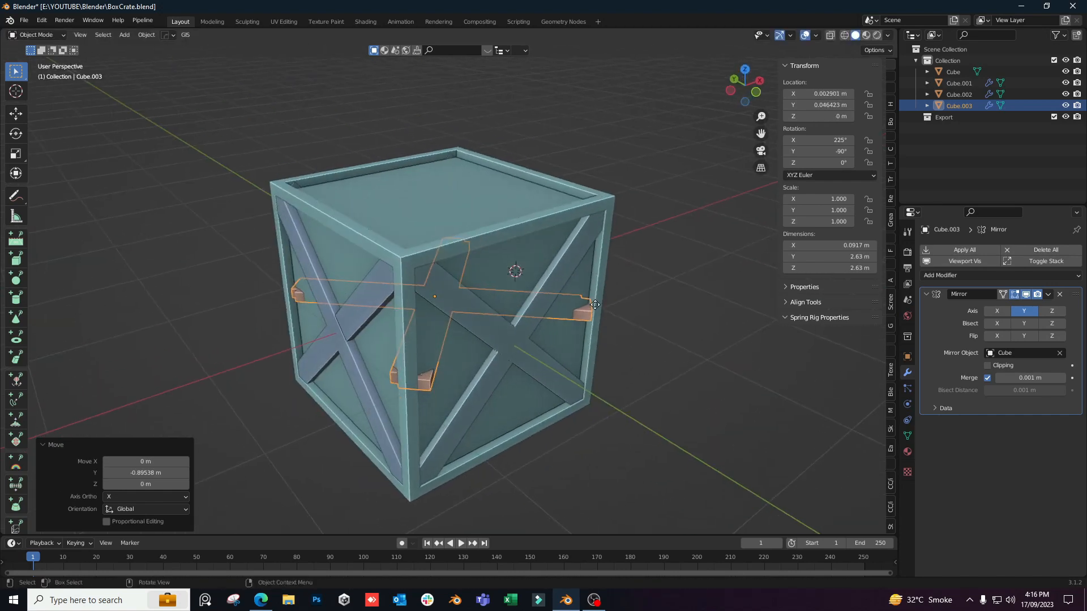
key(g)
key(z)
click(623, 201)
middle_drag(622, 201, 645, 258)
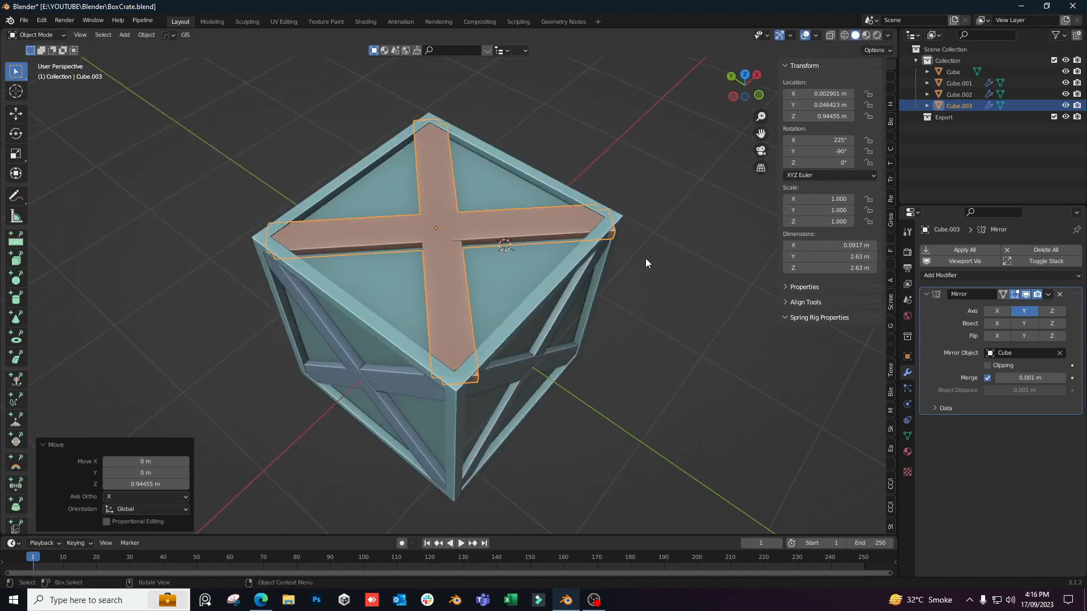
Remove the Mirror modifier from the top cross and shift it about -0.06 m along Y toward the panel's centre
key(KP_7)
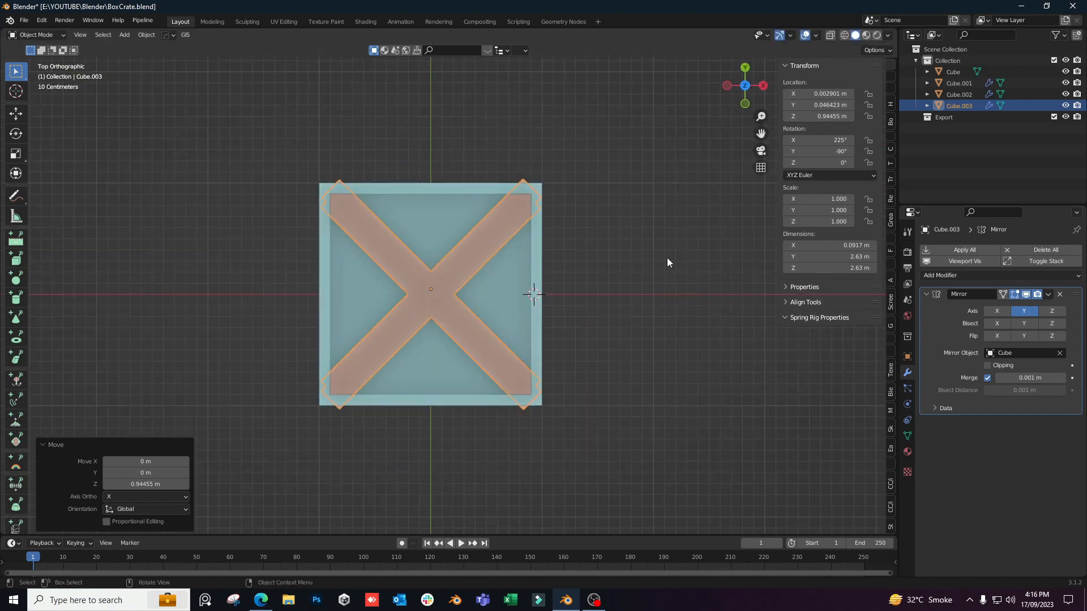
click(1059, 294)
key(g)
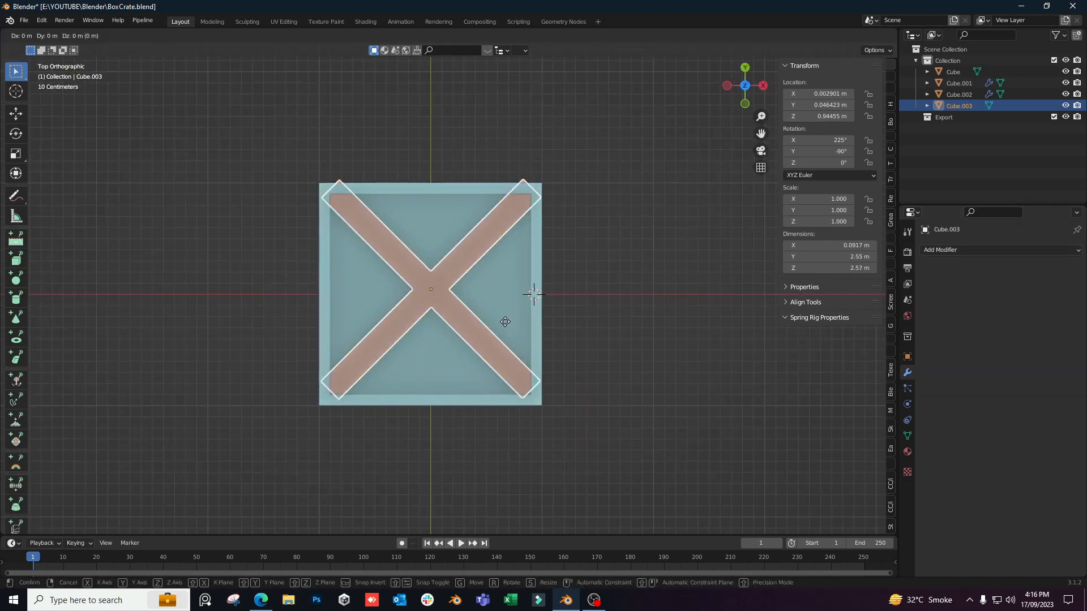
key(y)
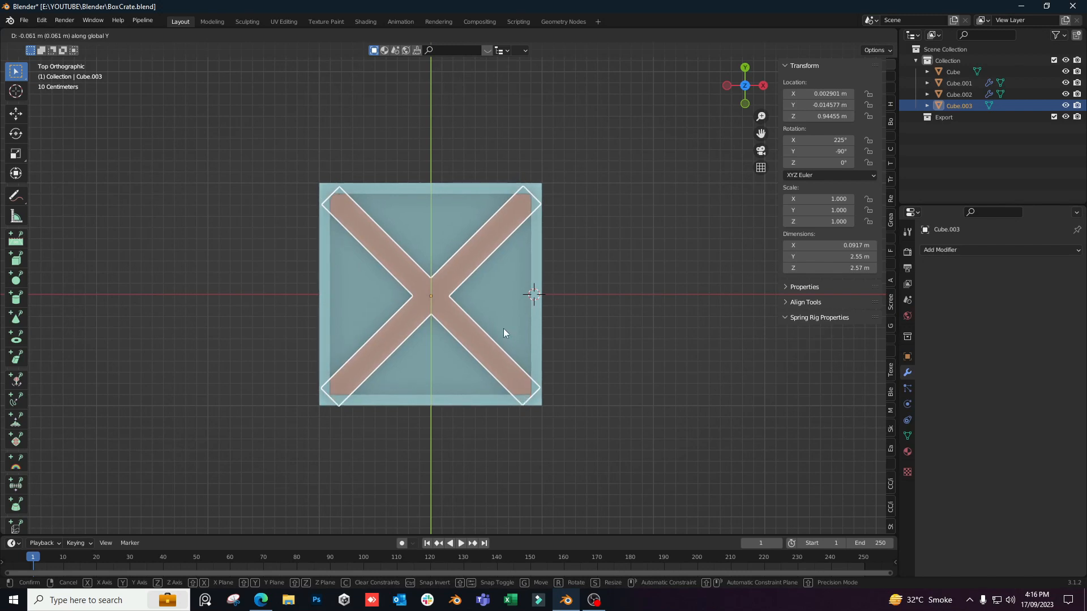
click(504, 329)
Fine-tune the top cross's centring along X and Y to about X -0.007 m and Y 0.001 m, then deselect it
key(g)
key(x)
click(503, 328)
key(g)
key(y)
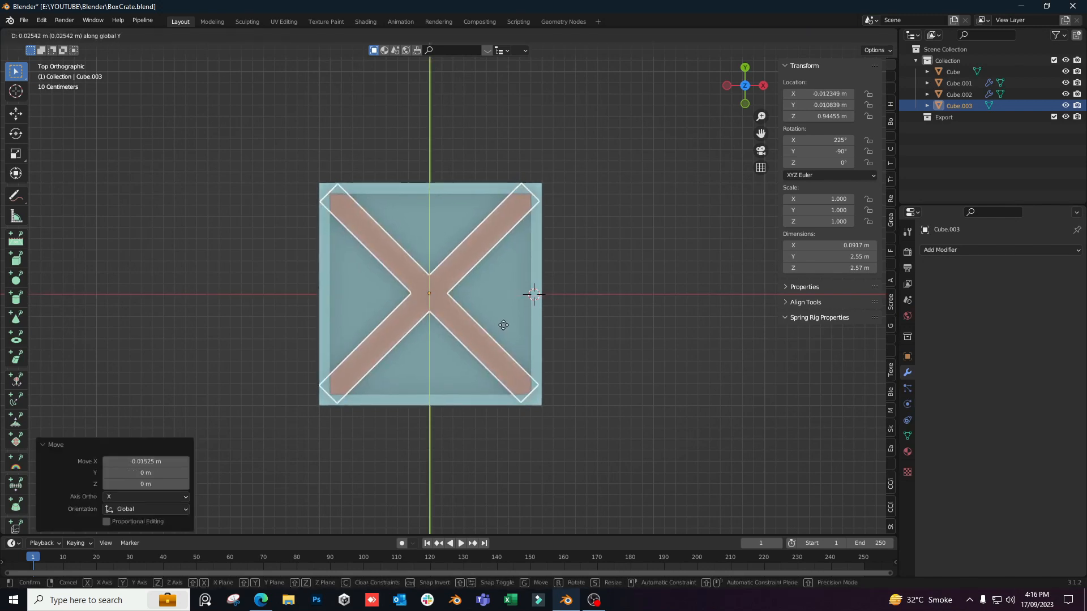
click(504, 327)
key(g)
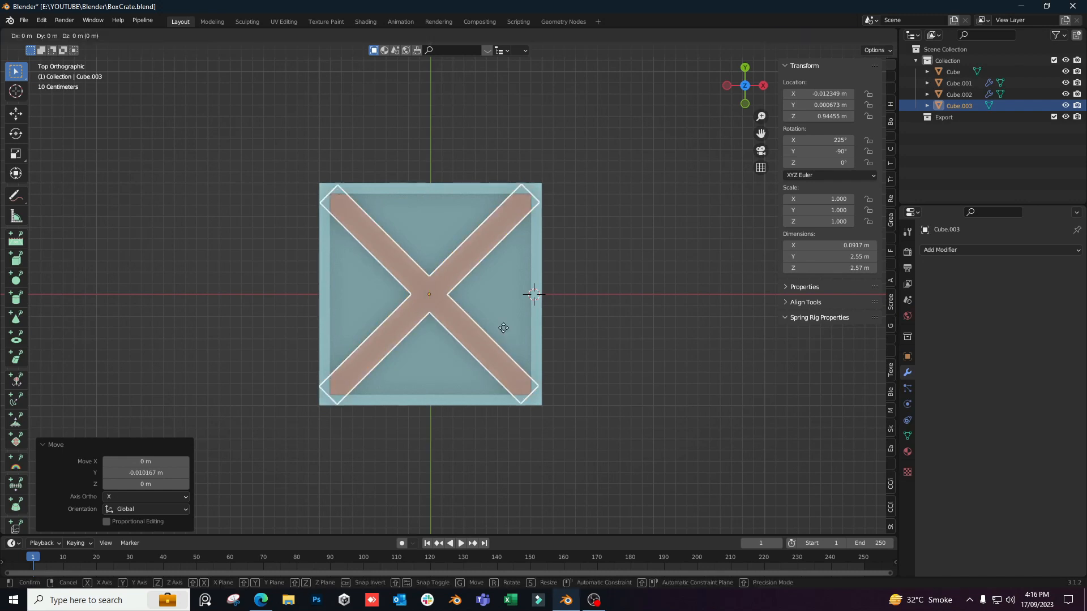
key(x)
click(504, 329)
click(590, 482)
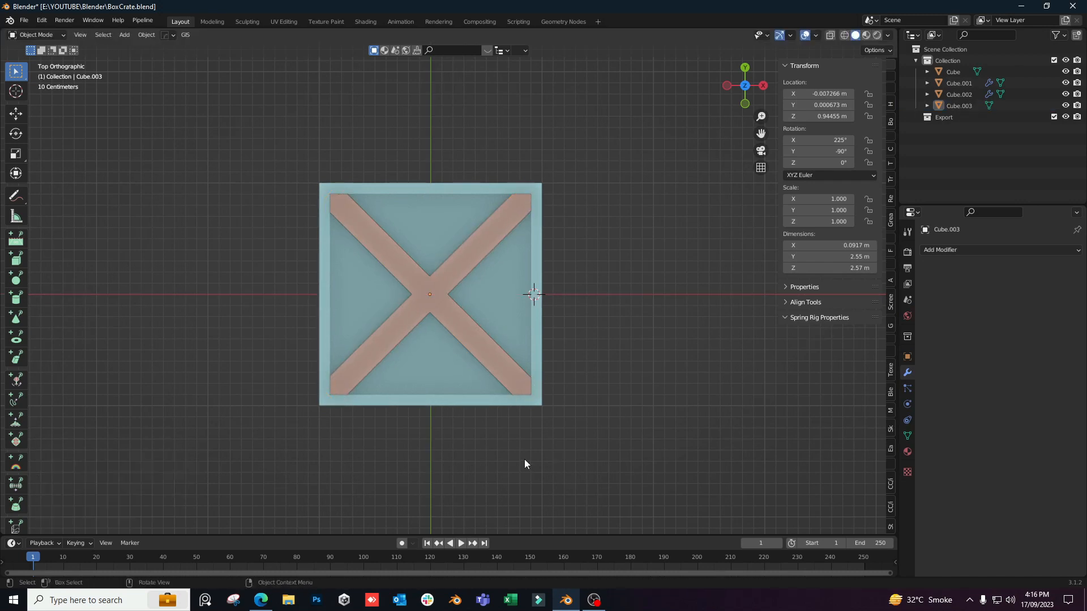
Mirror the top cross onto the crate's underside with a Mirror modifier on the Z axis only, using Cube as the mirror object
middle_drag(525, 460, 545, 280)
click(460, 195)
middle_drag(460, 196, 657, 283)
click(1004, 250)
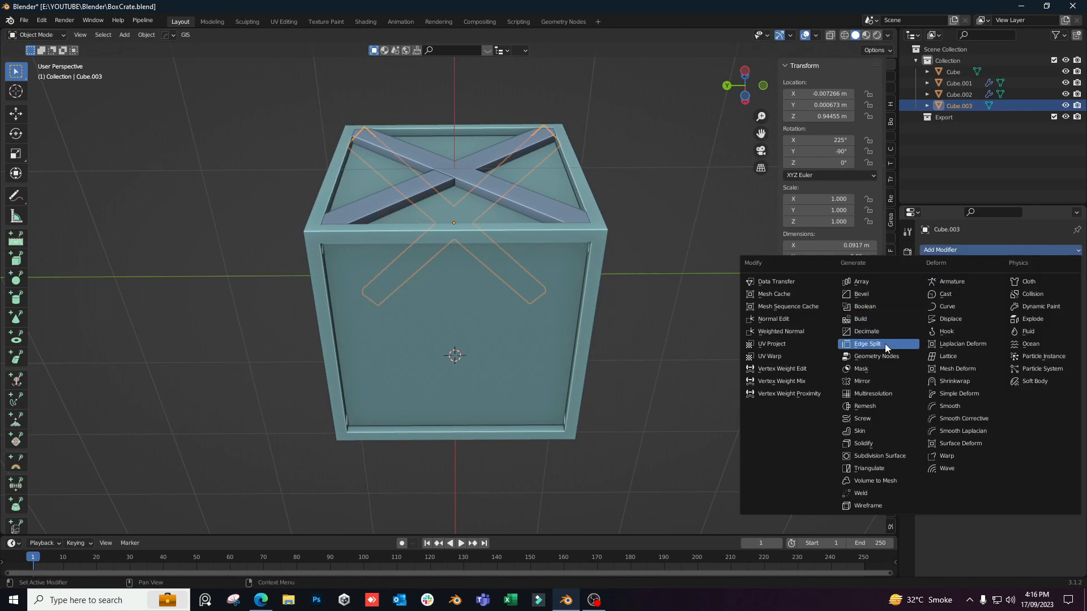
click(885, 381)
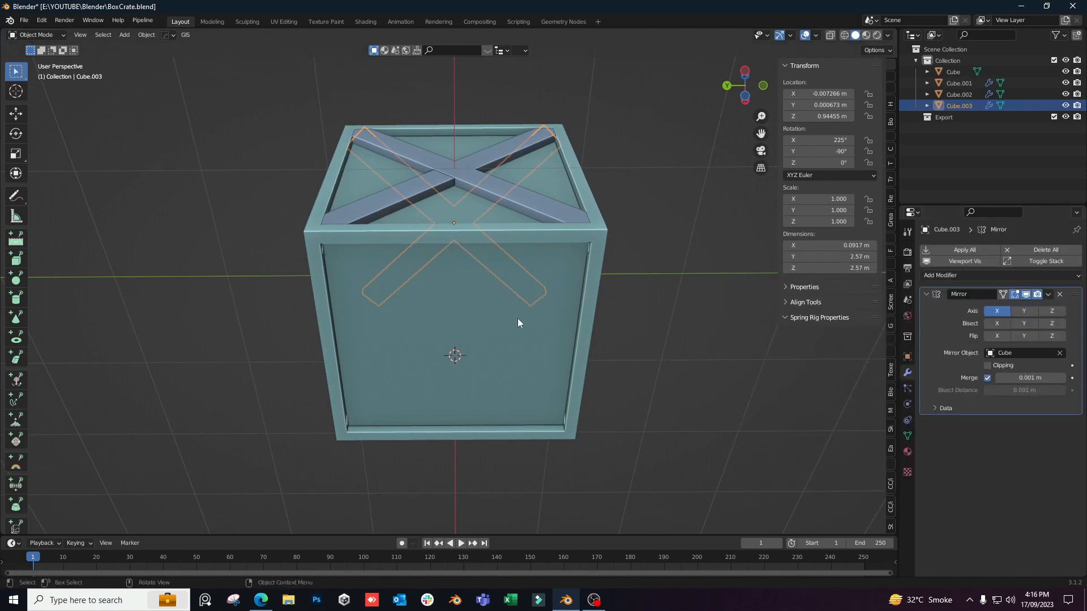
click(1053, 311)
click(997, 311)
Save the crate file and deselect the mirrored cross
middle_drag(707, 351, 682, 368)
key(ctrl+s)
scroll(622, 389, down, 4)
click(535, 386)
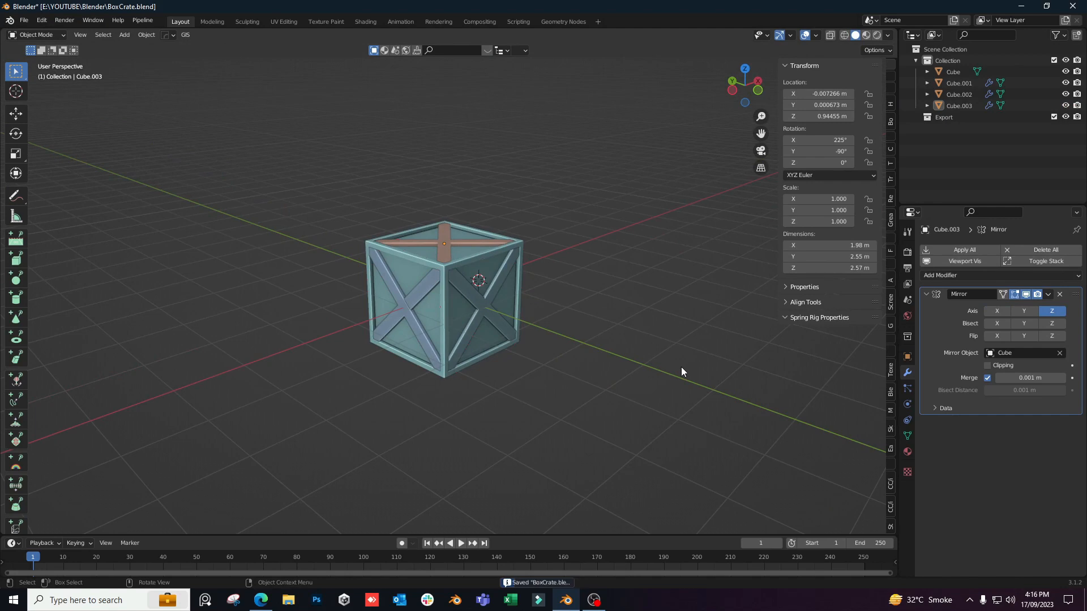
middle_drag(539, 378, 168, 406)
scroll(507, 389, up, 3)
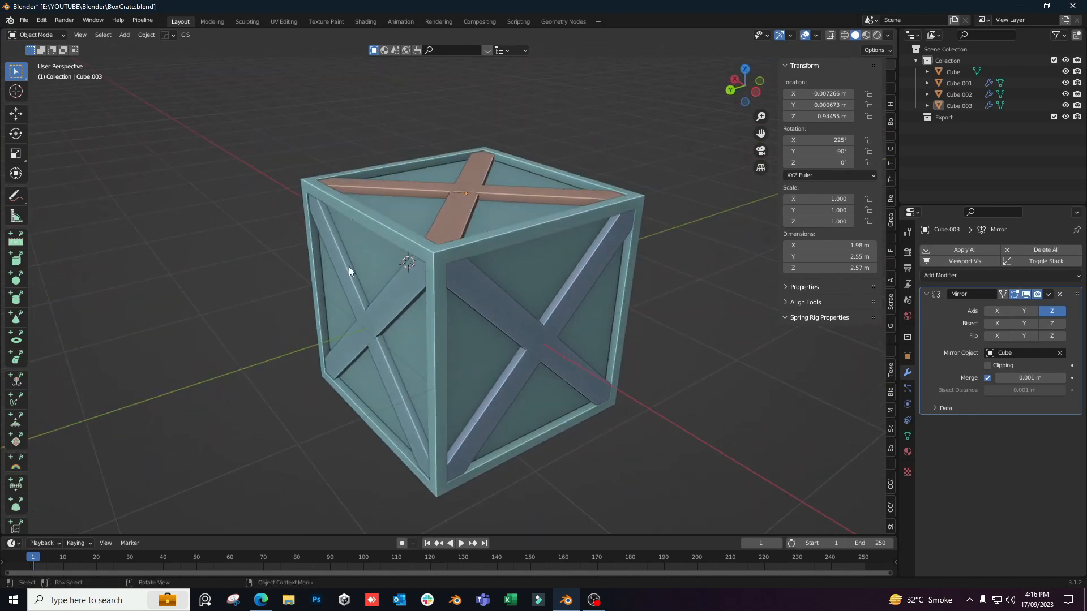
Select the top and both side crosses and convert them with Visual Geometry to Mesh so their Mirror modifiers become real geometry
click(464, 221)
shift+click(521, 331)
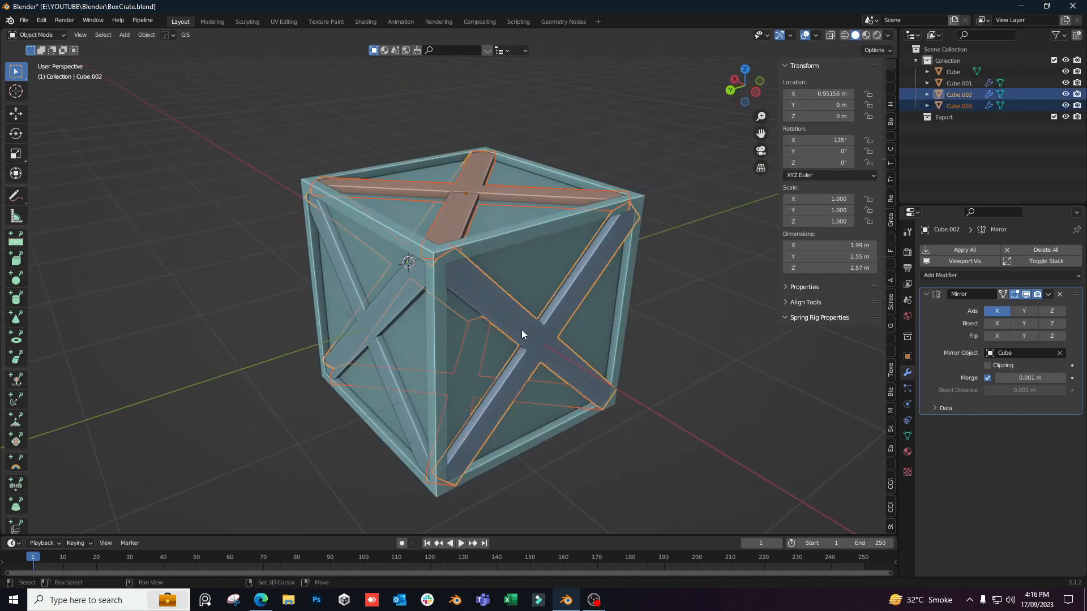
shift+click(399, 301)
middle_drag(594, 401, 648, 325)
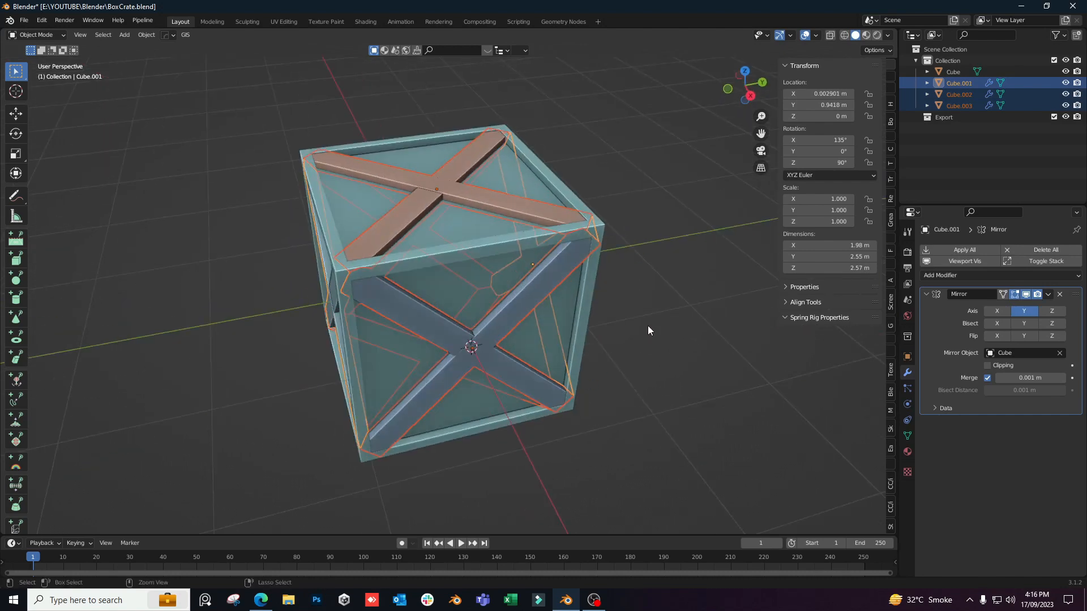
key(ctrl+a)
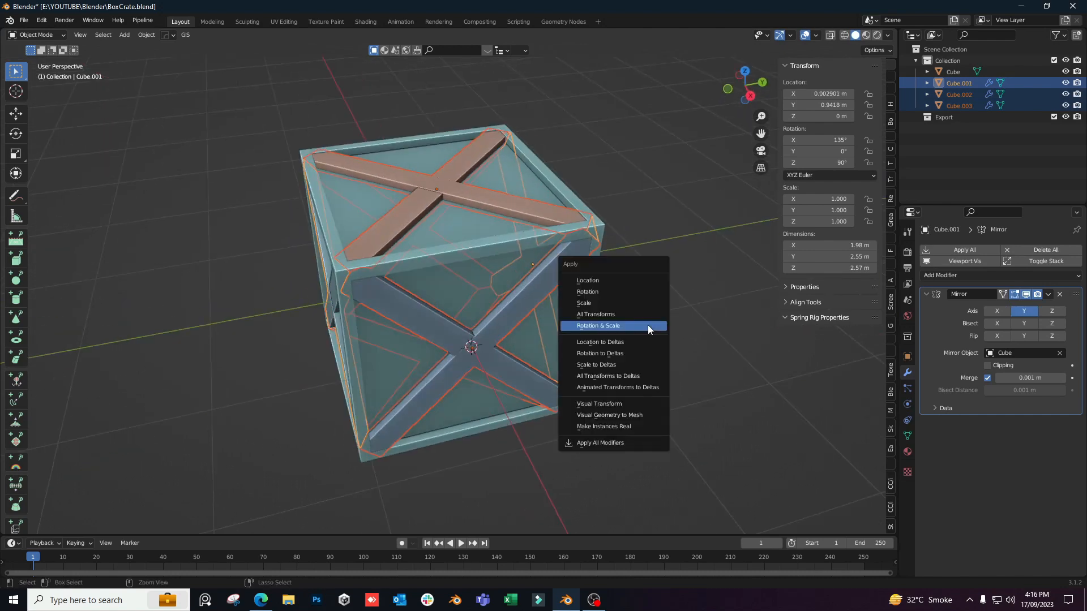
click(626, 415)
middle_drag(469, 449, 465, 392)
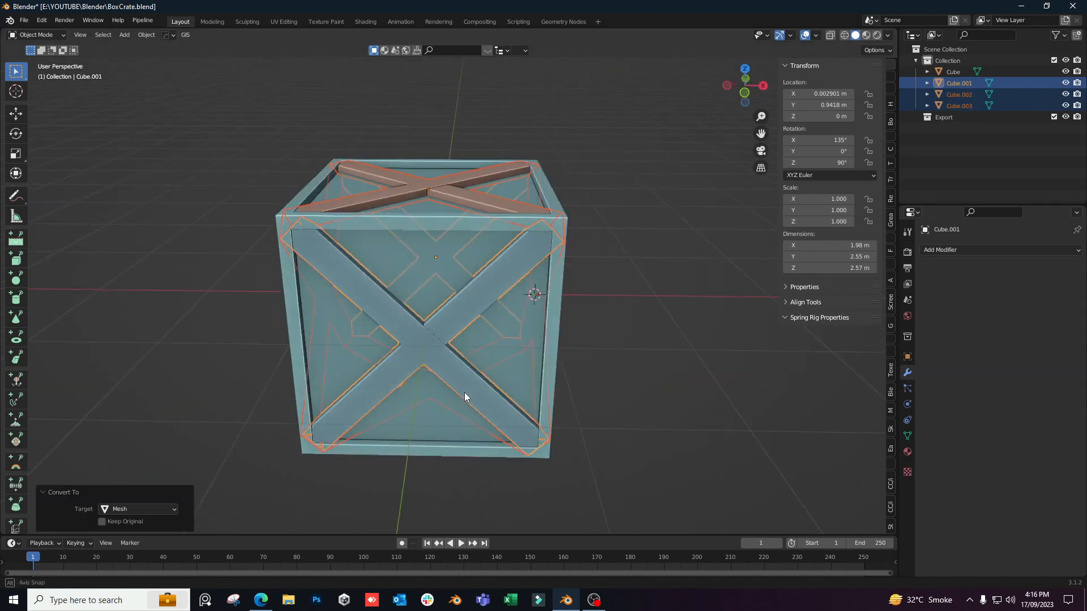
Join the top cross and the two side cross objects into a single object
click(520, 308)
middle_drag(521, 309, 519, 348)
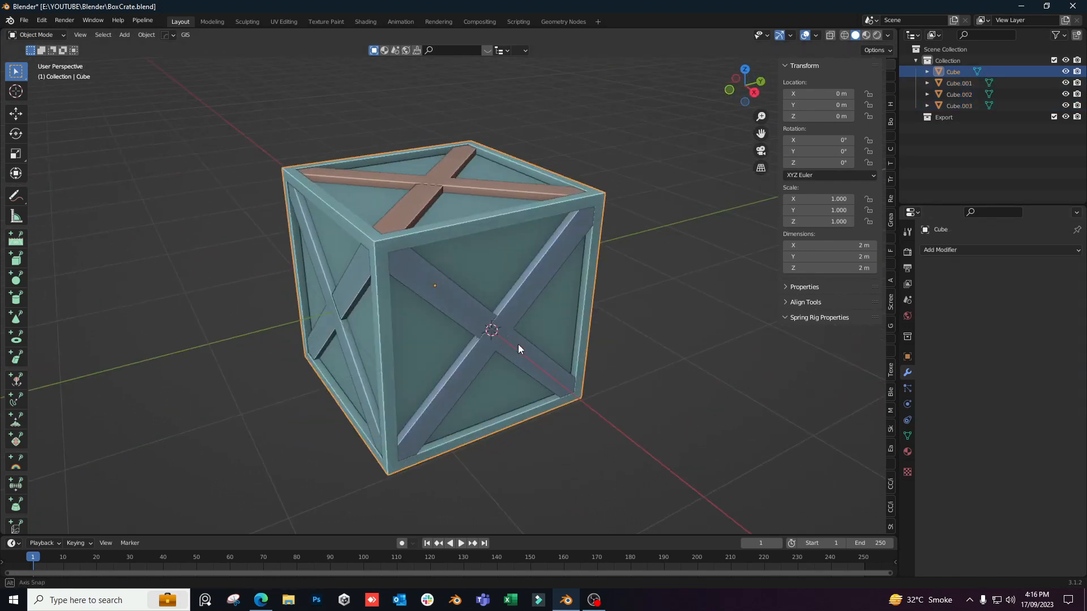
click(451, 185)
middle_drag(648, 382, 600, 341)
key(g)
key(Escape)
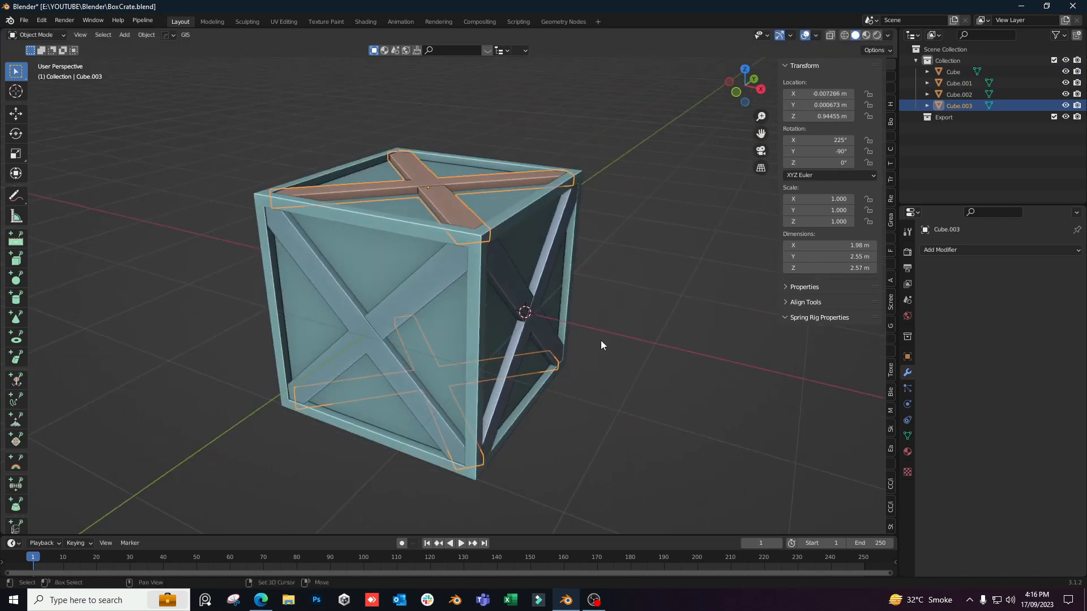
shift+click(536, 300)
shift+click(386, 298)
middle_drag(386, 298, 406, 335)
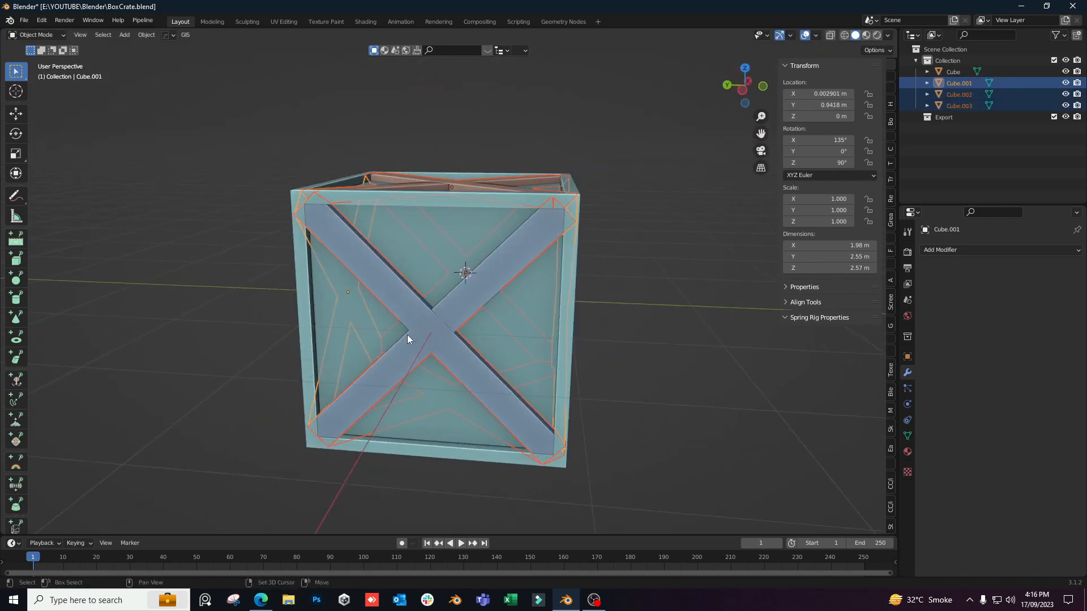
middle_drag(287, 300, 565, 334)
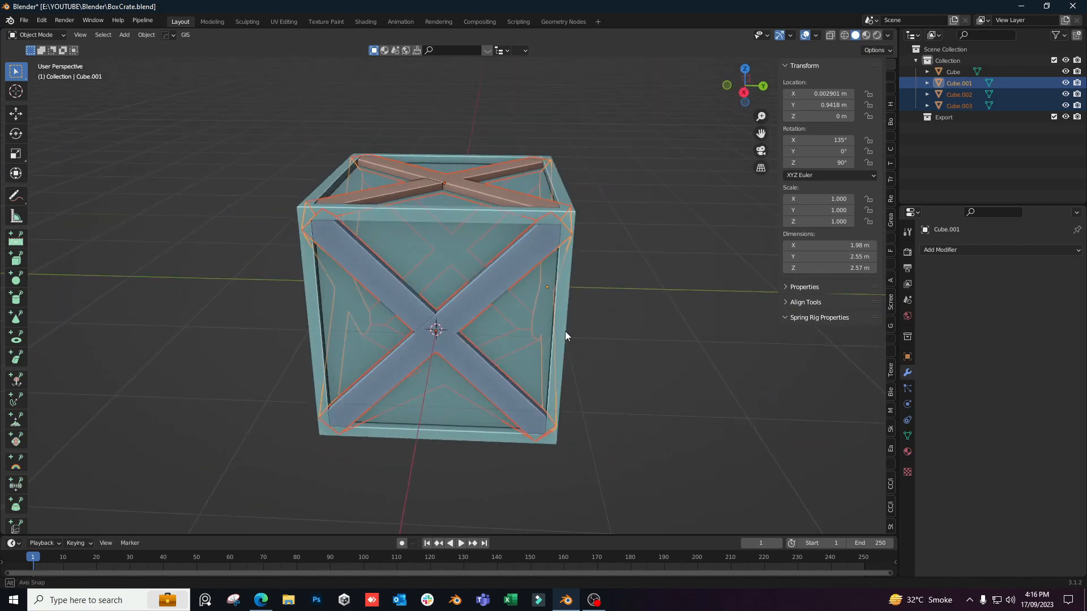
key(ctrl+j)
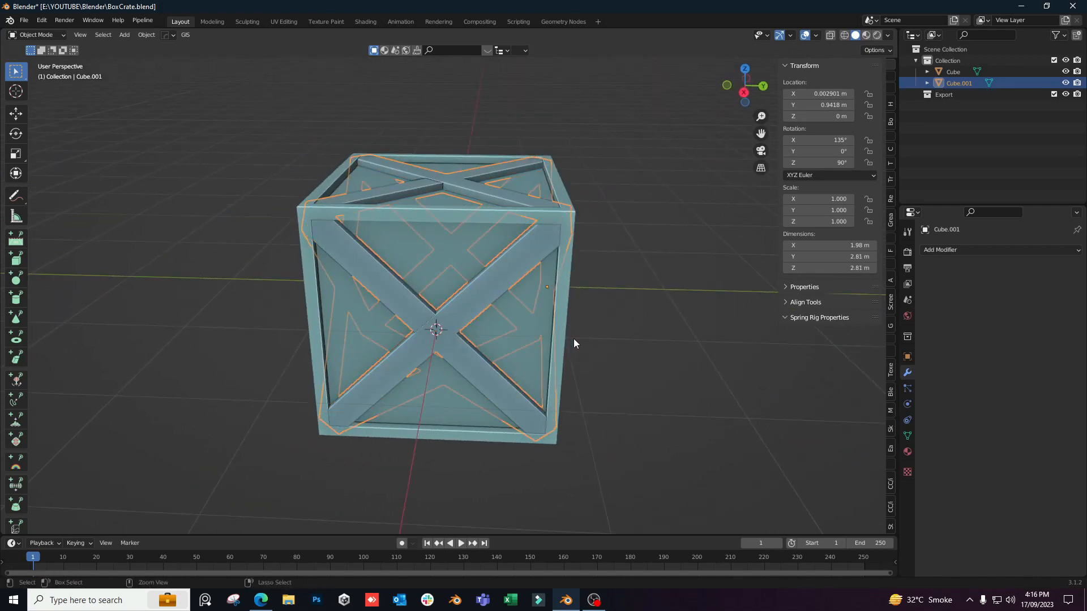
middle_drag(587, 343, 551, 348)
key(g)
key(Escape)
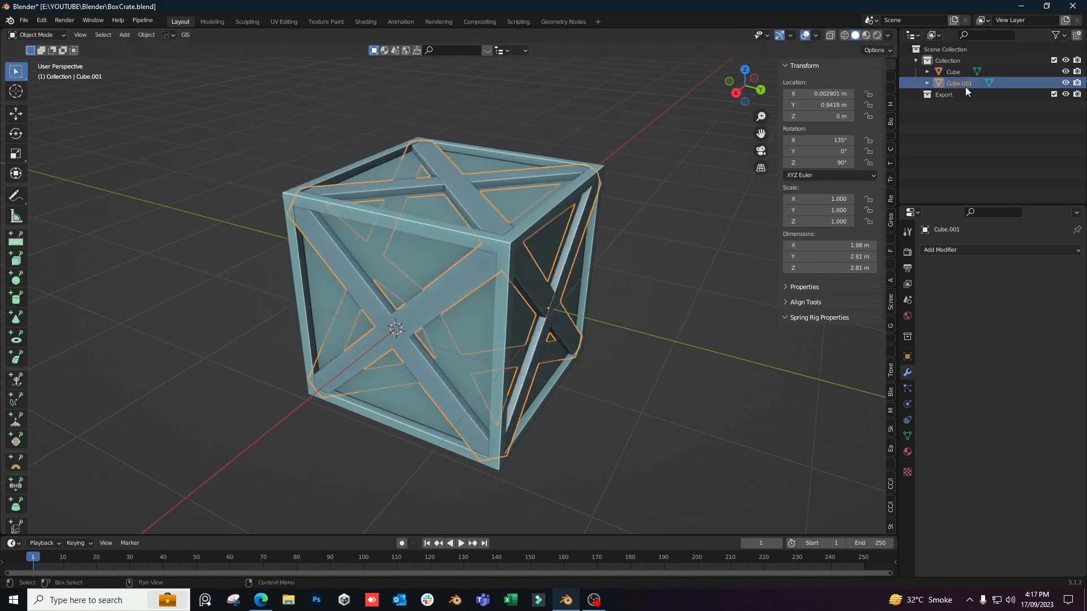
key(g)
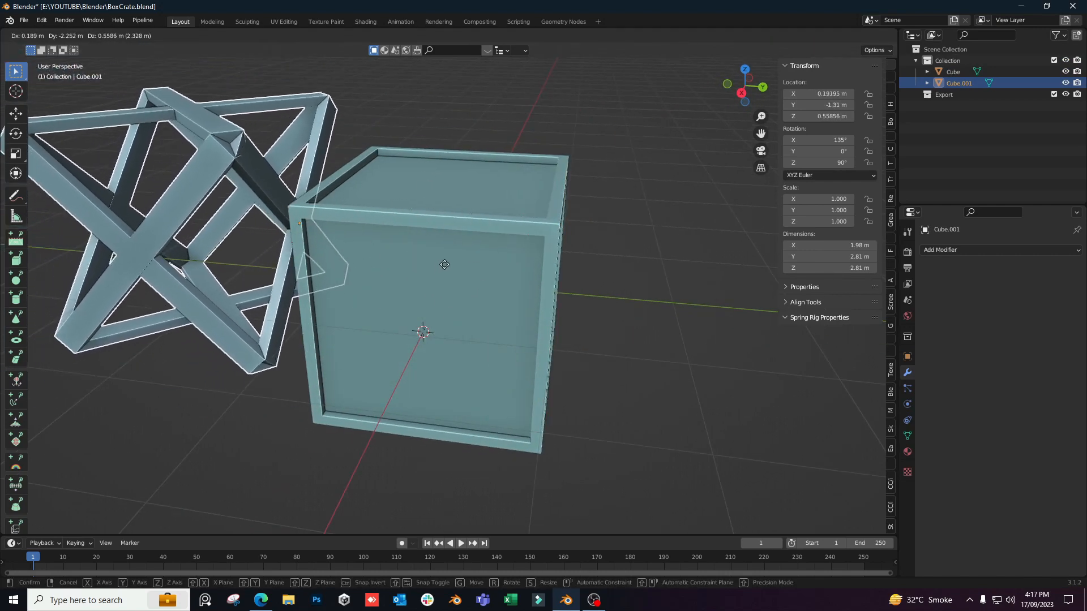
key(Escape)
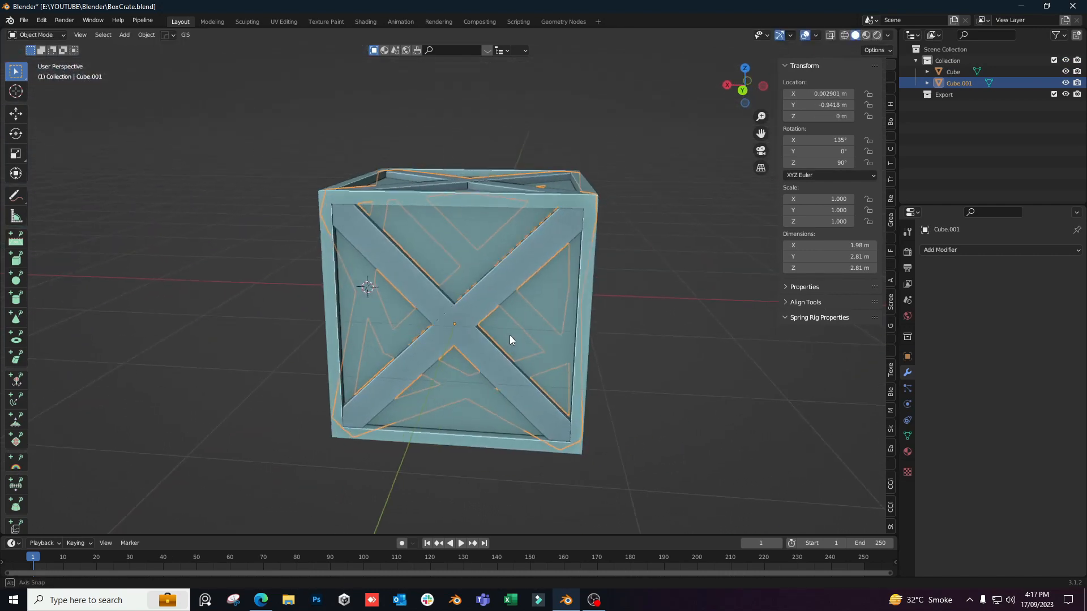
Join the combined crosses with the crate body, keeping Cube as the active object
middle_drag(509, 335, 599, 346)
shift+click(549, 238)
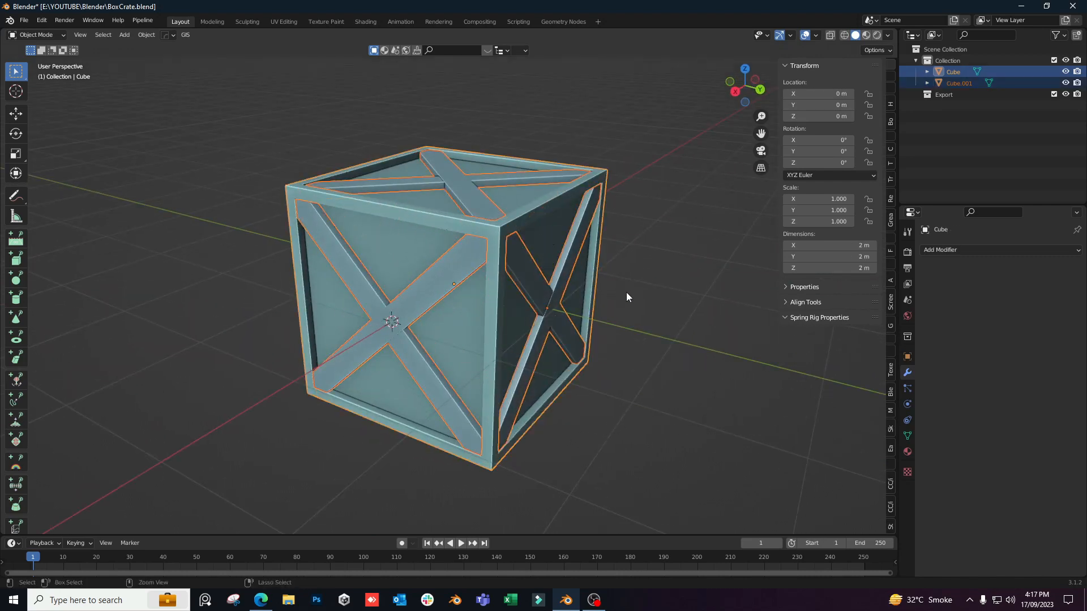
key(ctrl+j)
middle_drag(648, 294, 761, 358)
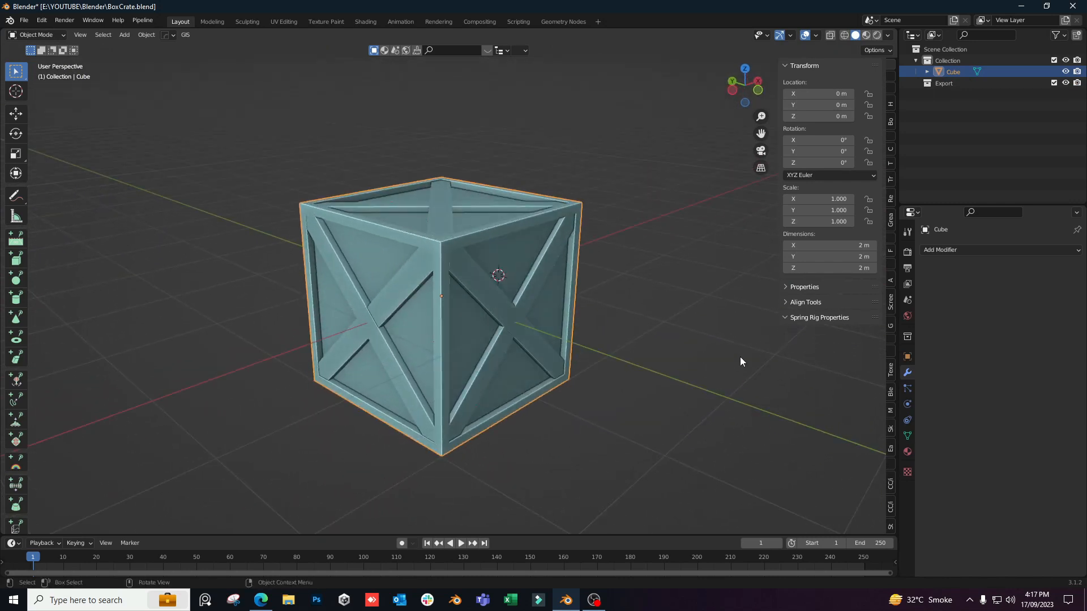
middle_drag(745, 364, 668, 342)
Switch the viewport to Material Preview shading and give the crate a new material named Crate
click(867, 35)
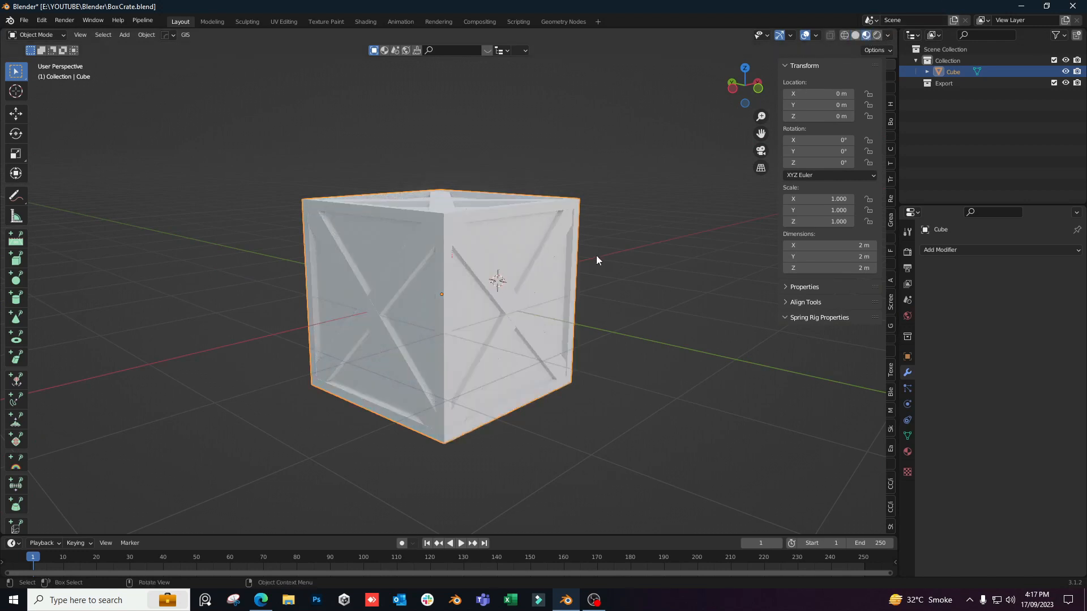
mouse_move(596, 256)
middle_down()
mouse_move(684, 274)
mouse_move(650, 271)
middle_up()
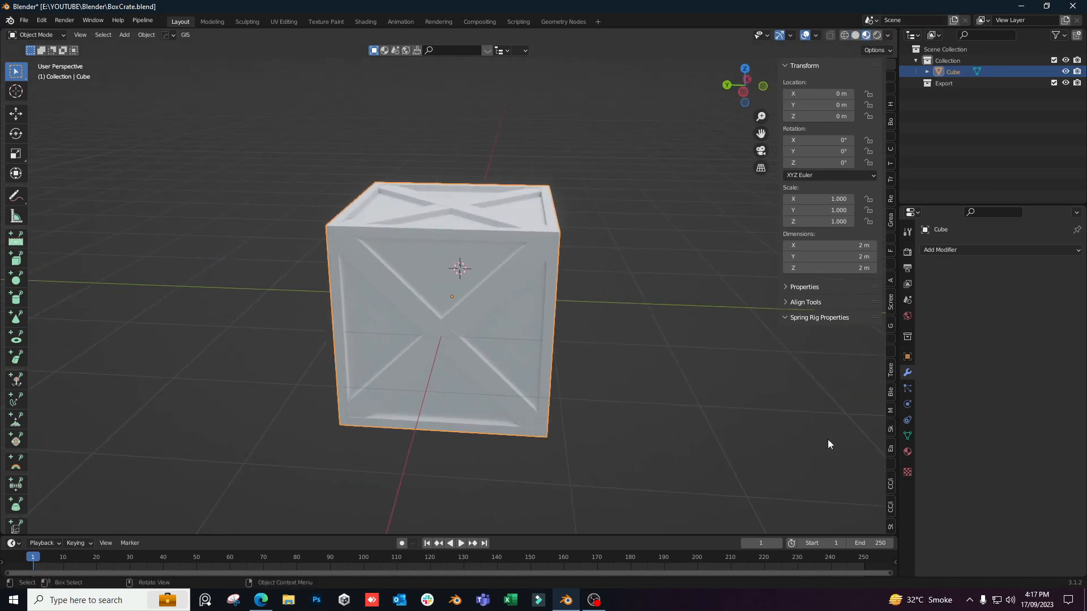
click(908, 453)
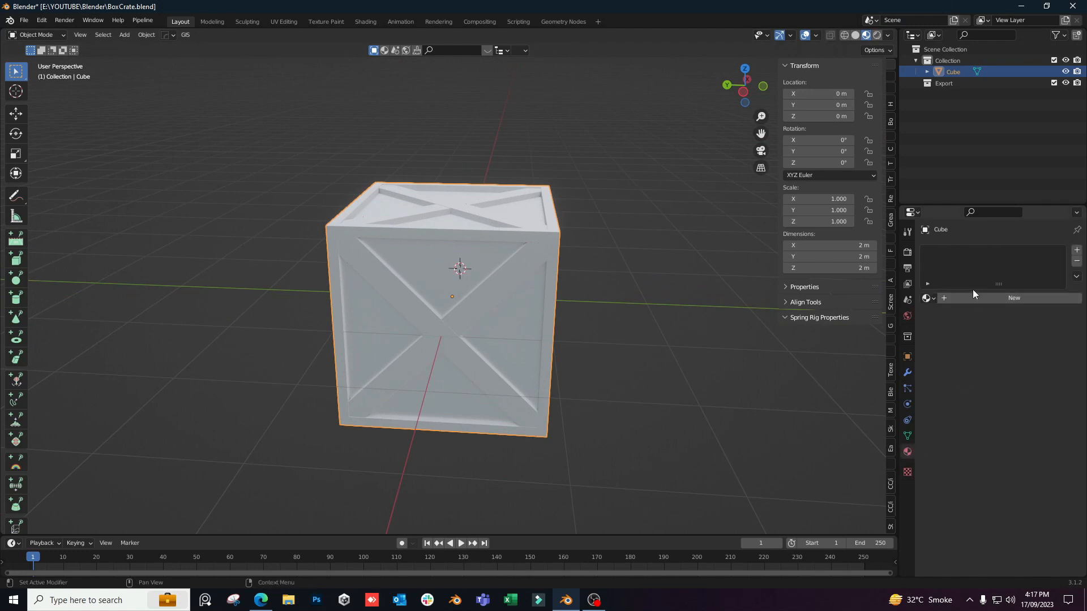
click(1003, 300)
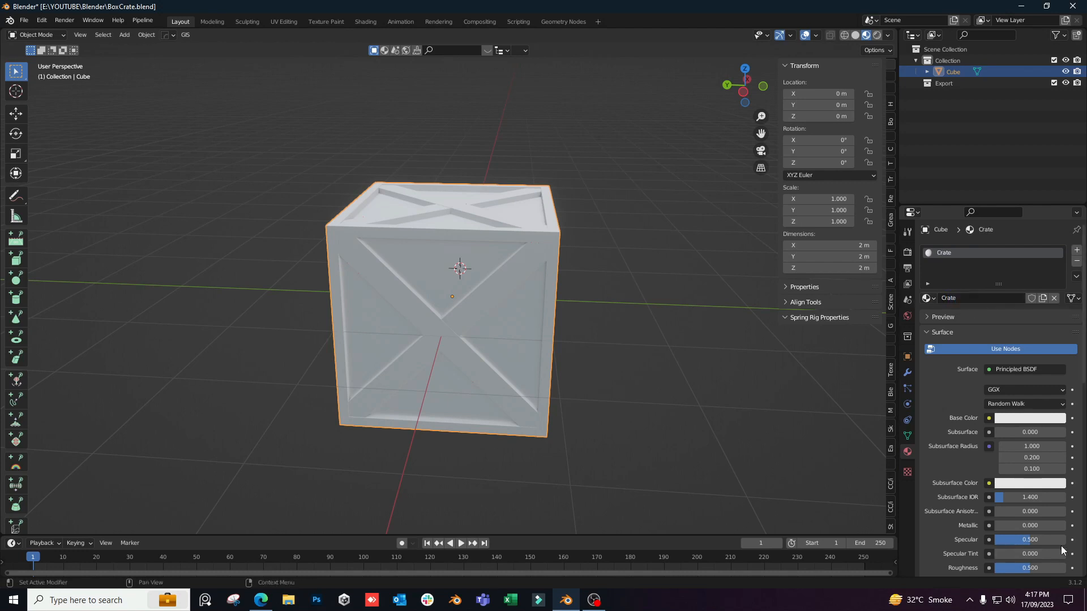
Set the Crate material's base color to a darkened orange-brown with hue 0.032 and saturation 1.000
click(1022, 419)
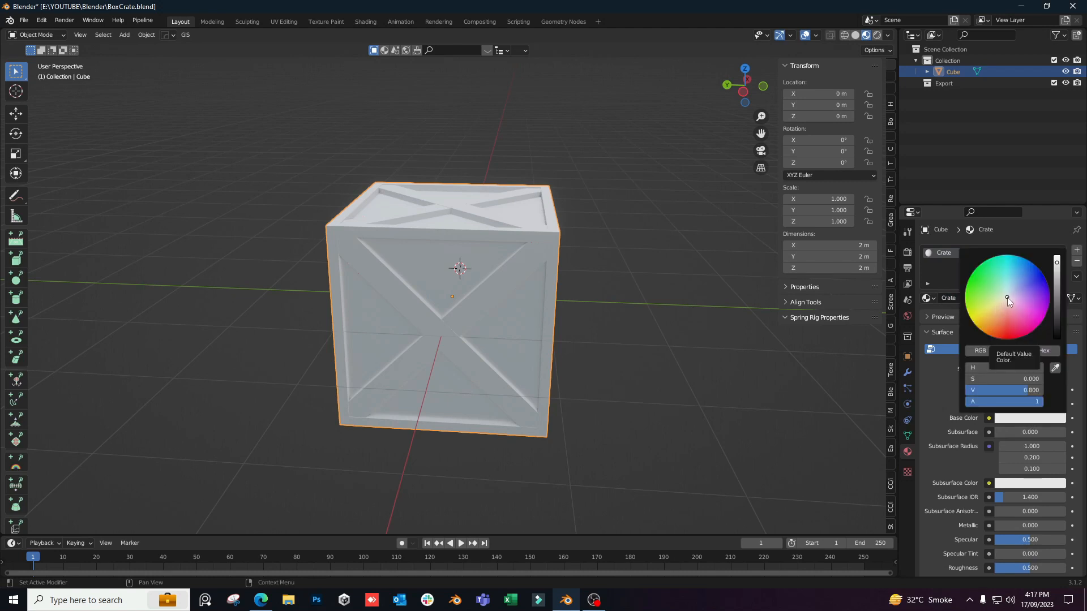
drag(1007, 297, 987, 336)
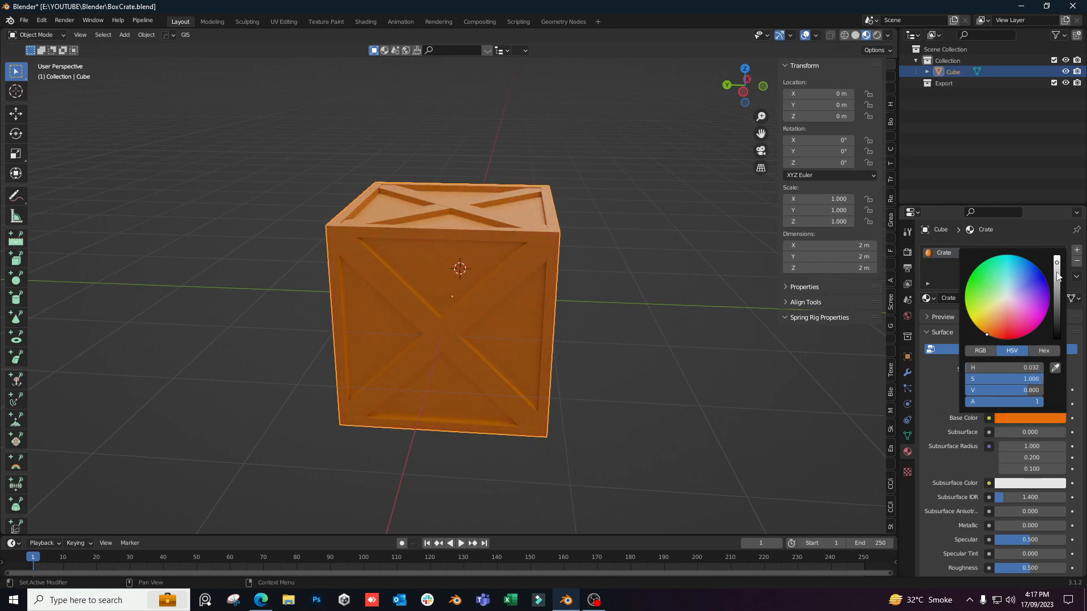
drag(1057, 276, 1059, 292)
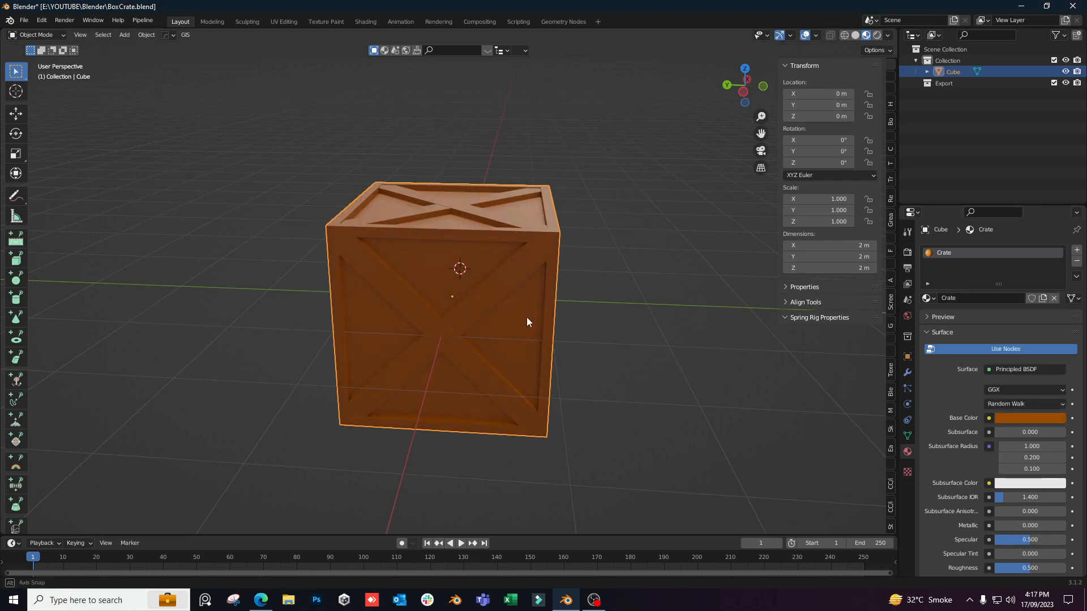
middle_drag(526, 322, 543, 362)
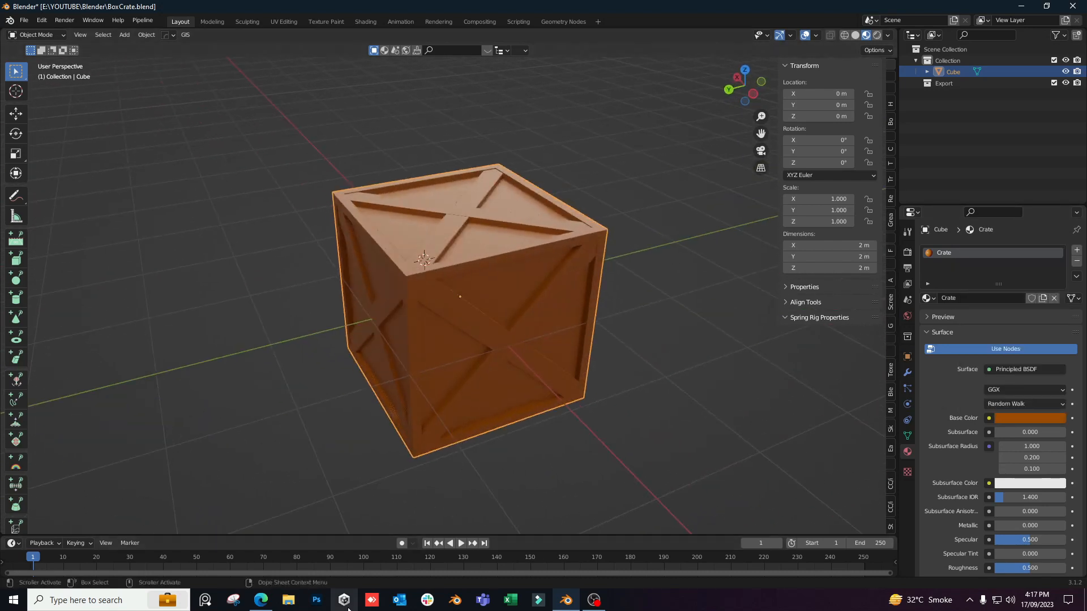
Switch to the Edge browser, open google.com in a new tab and search its images for "wood texture"
click(261, 603)
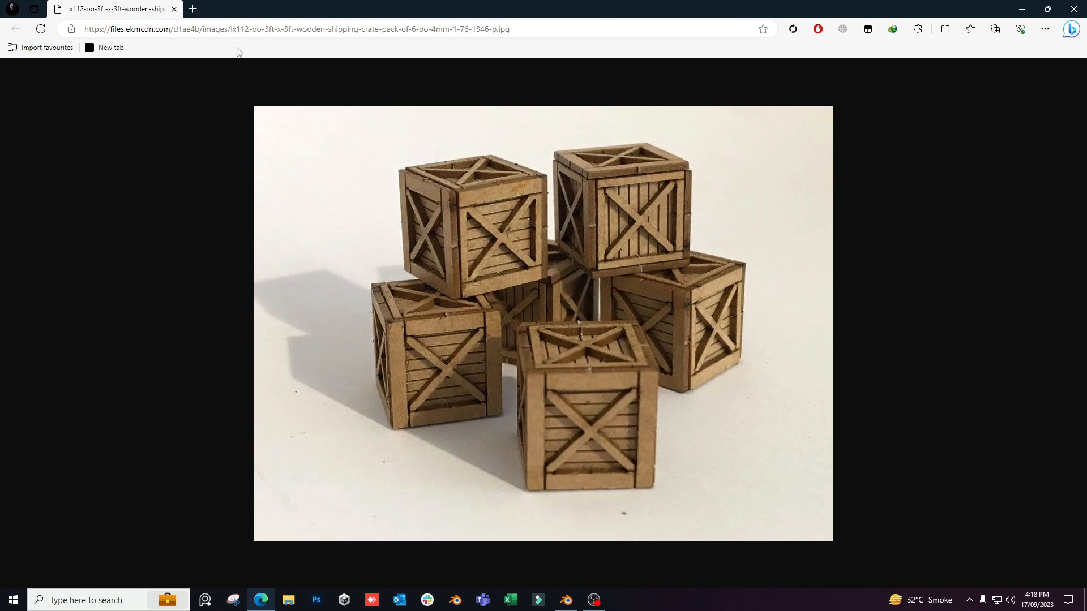
click(191, 9)
text(google.com)
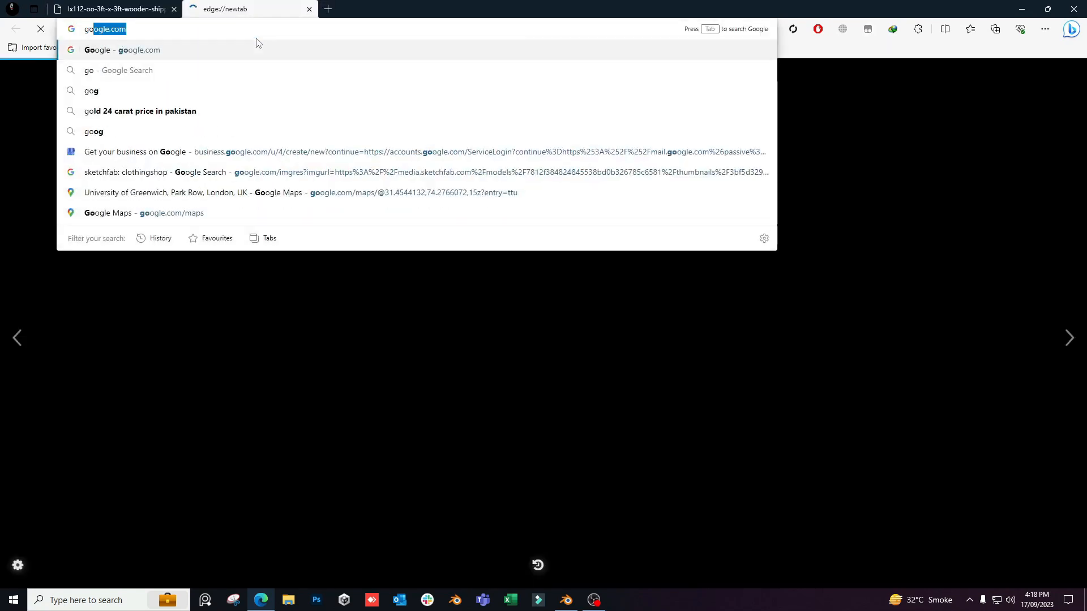
key(Return)
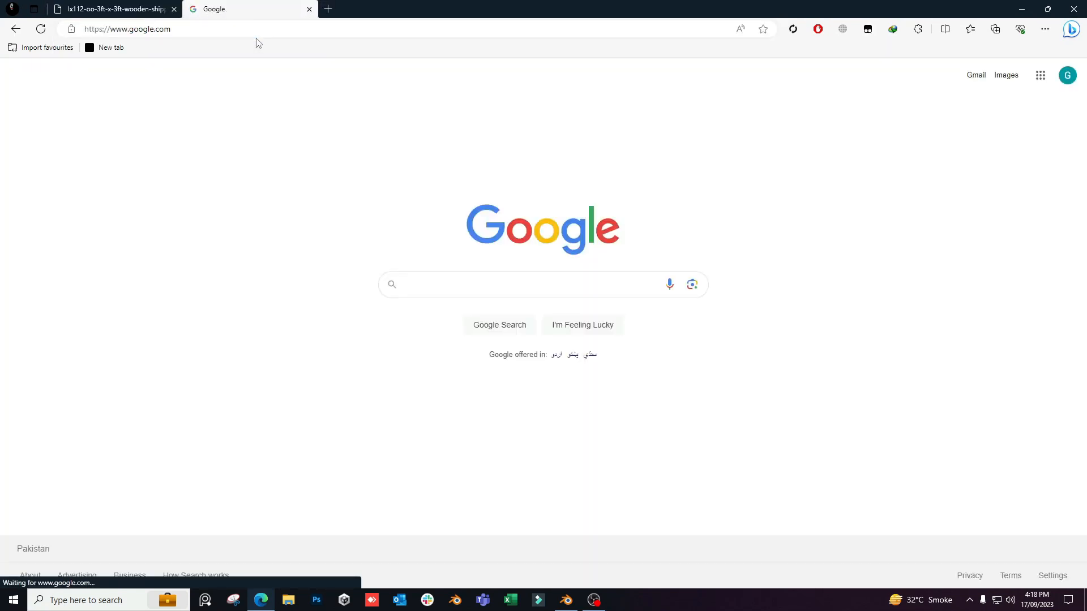
text(wood )
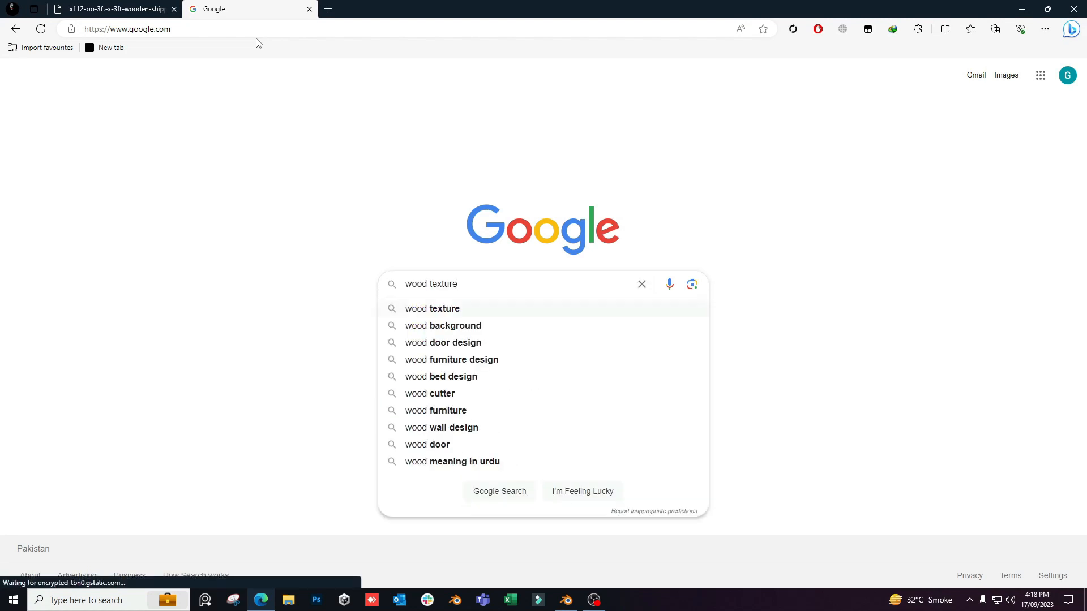
text(texture)
key(Return)
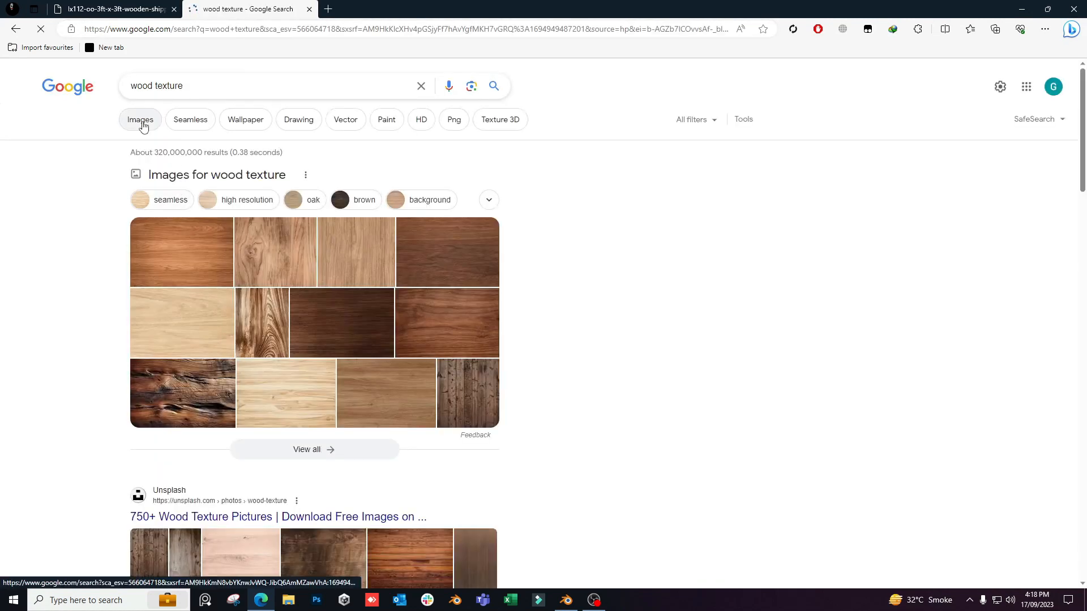
click(143, 125)
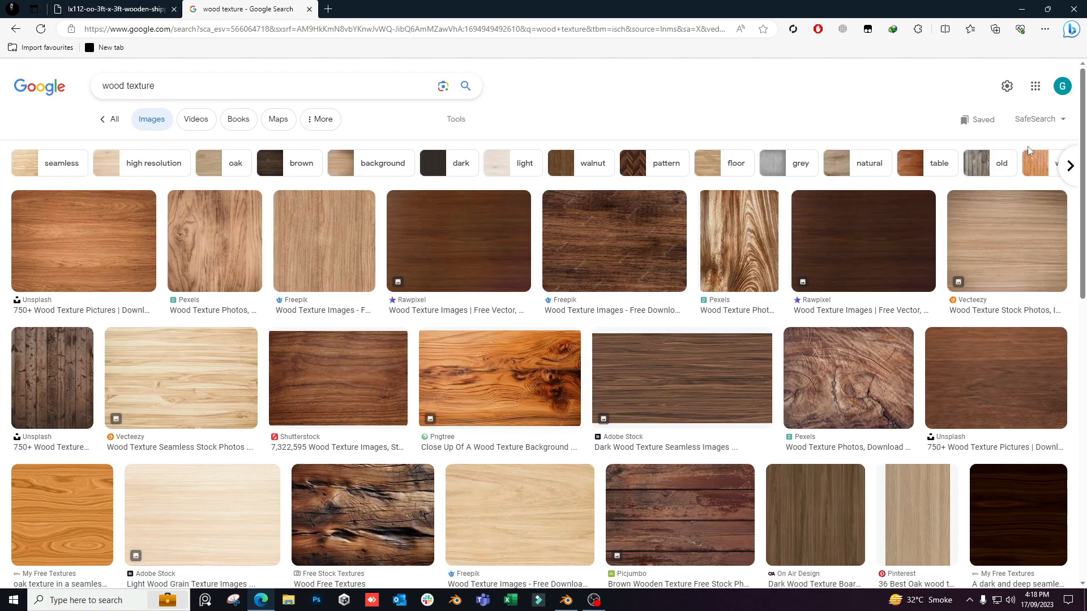
Browse the suggested filters and narrow the wood texture images to "old"
click(1068, 165)
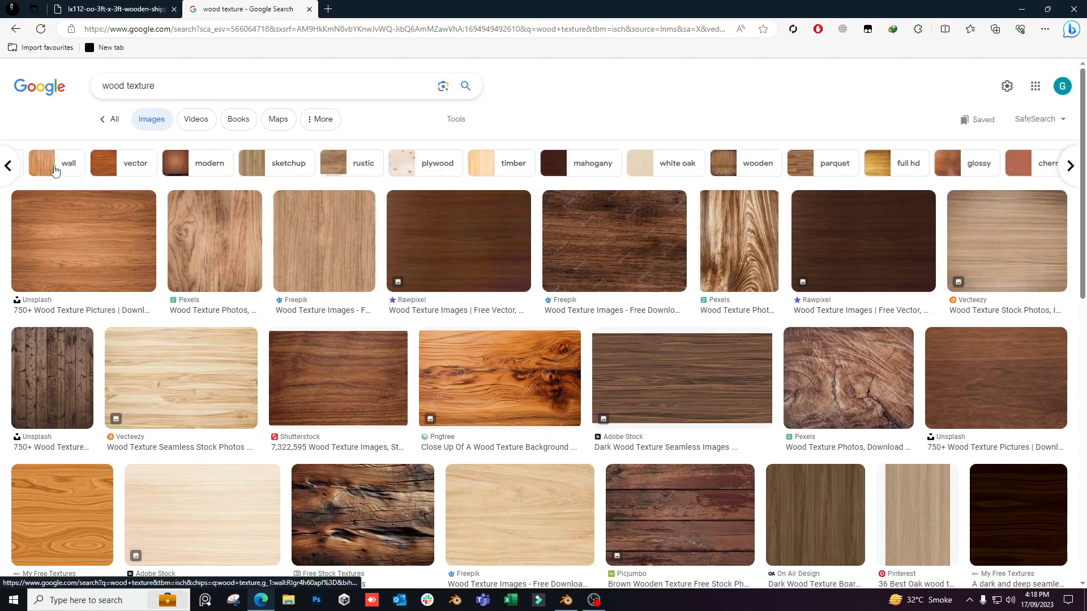
click(4, 166)
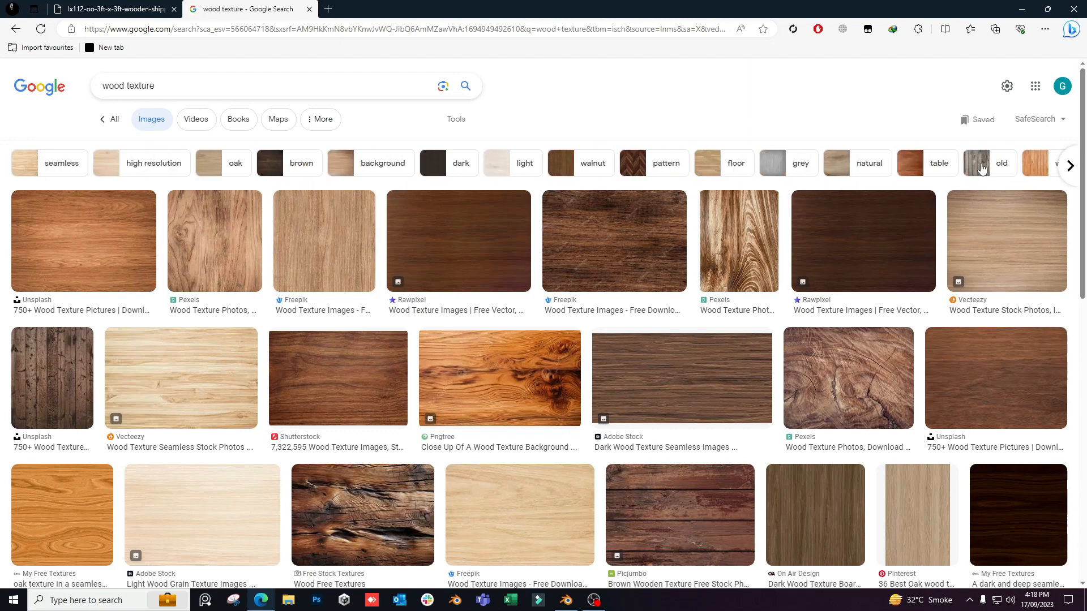
click(982, 168)
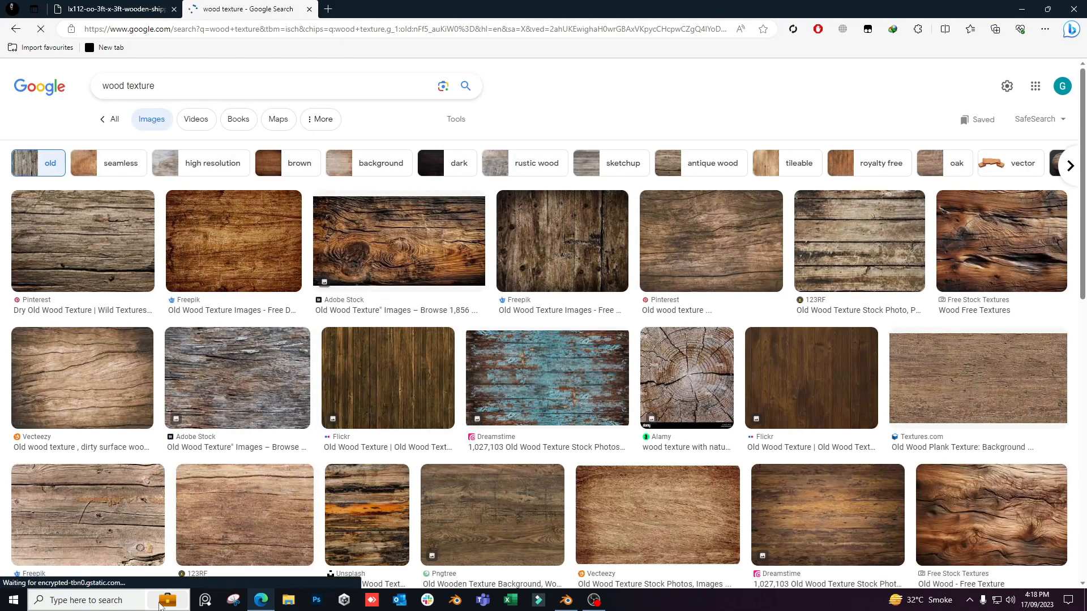
Compare the crate reference photo with the old wood texture results and save WoodPlanksOld0254_2_350.jpg to the Desktop
click(108, 9)
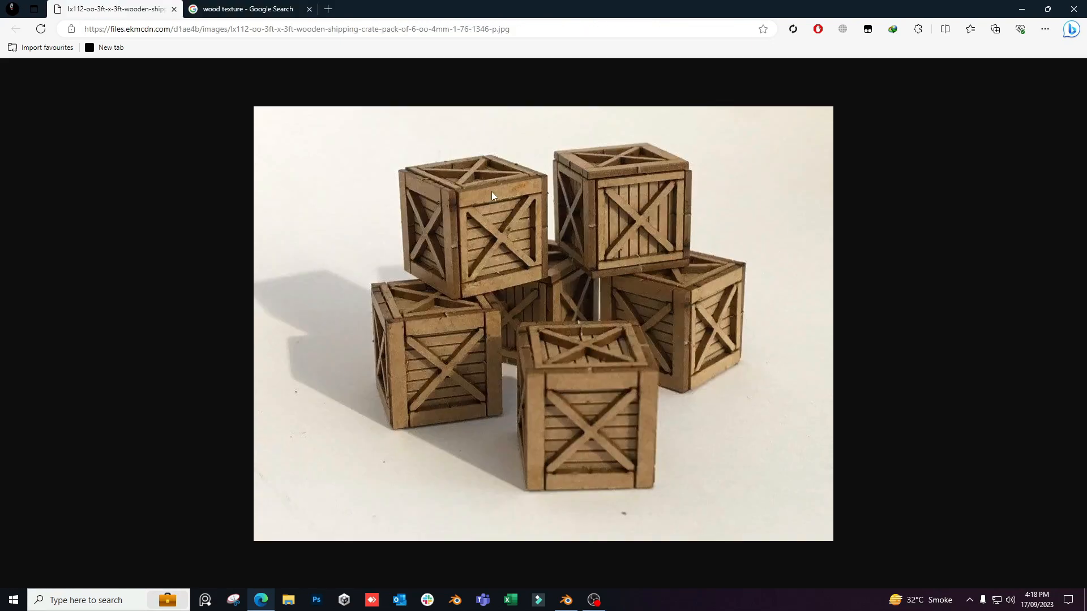
click(249, 9)
scroll(618, 325, down, 1)
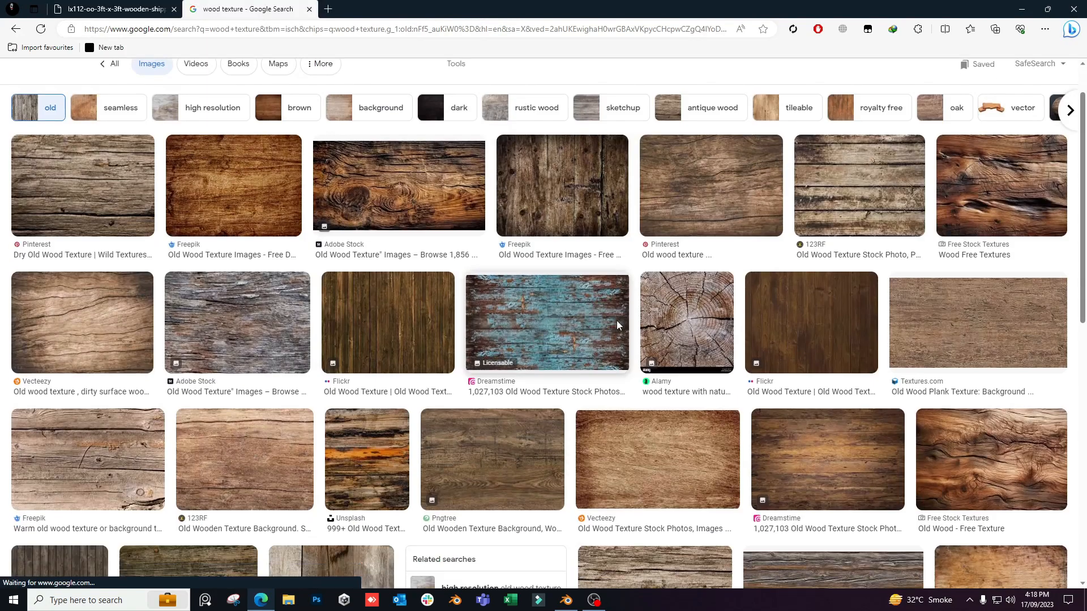
scroll(618, 325, down, 5)
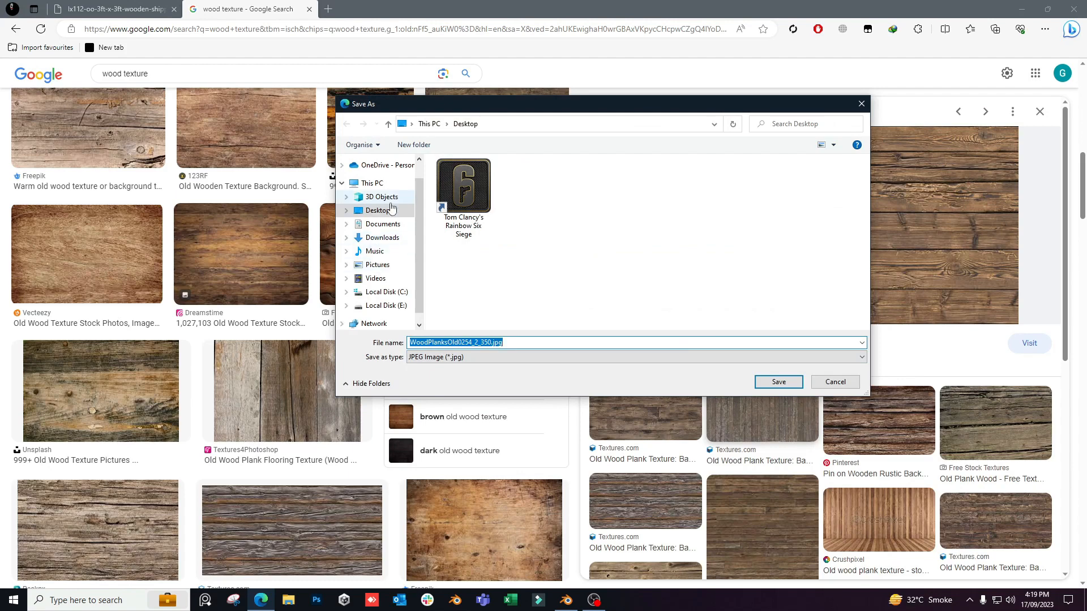
click(777, 382)
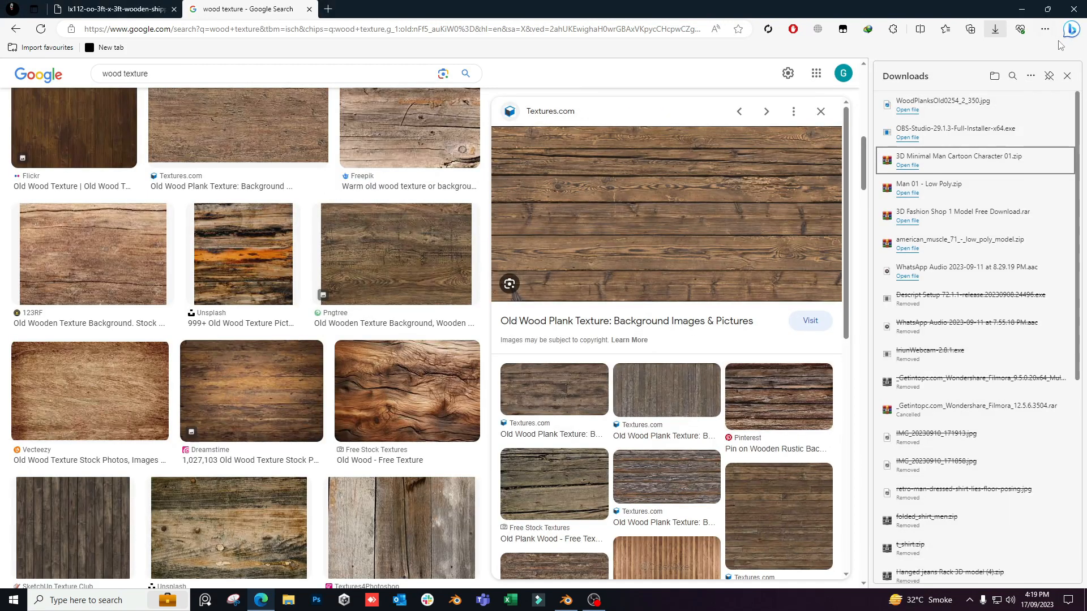
click(1067, 76)
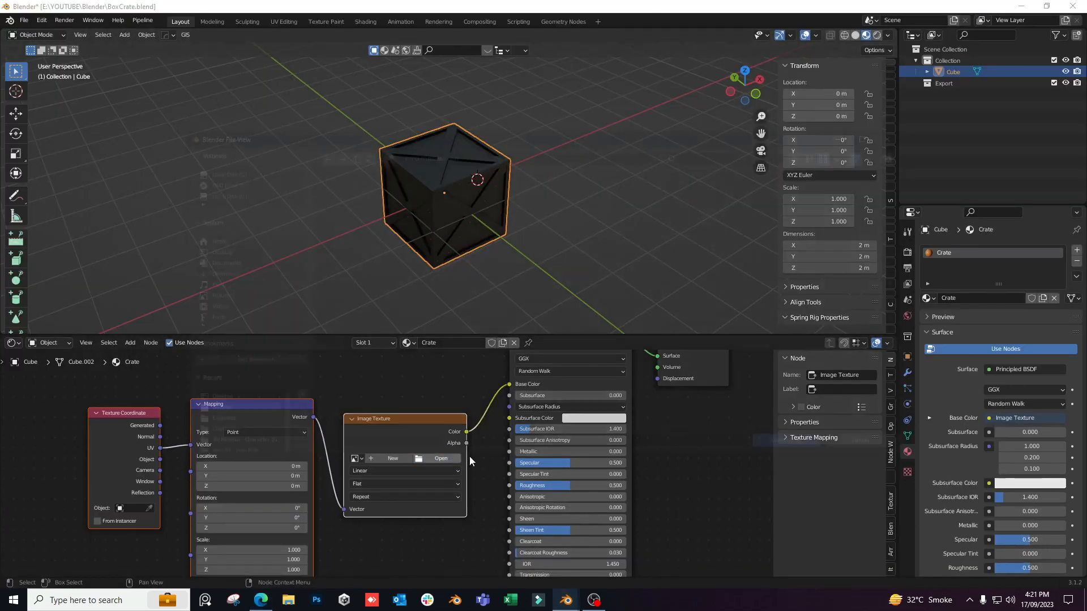
Load wood-plank-wall-for-texture-or-background-free-photo.jpg from the Desktop into the Crate material's Image Texture node
click(452, 460)
click(210, 251)
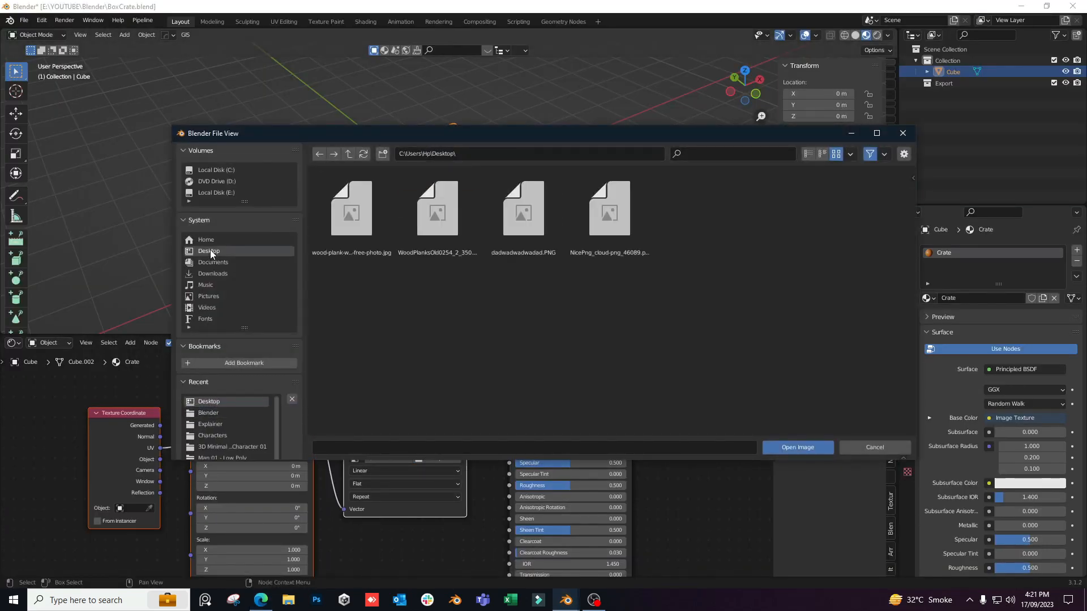
click(351, 209)
click(797, 448)
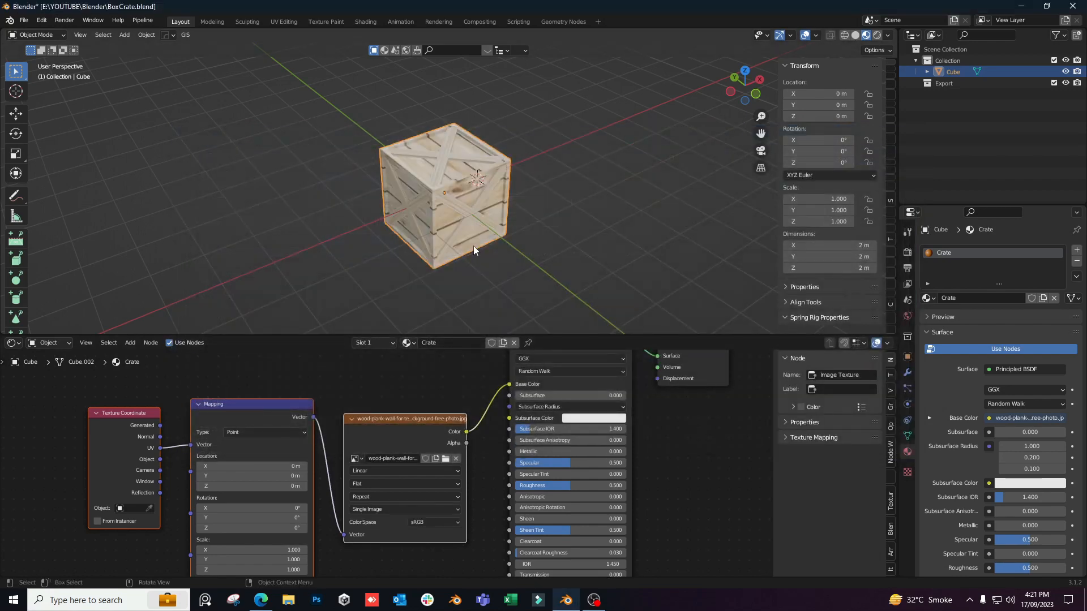
Unwrap the whole crate mesh with a cube projection in Edit Mode and return to Object Mode
key(Tab)
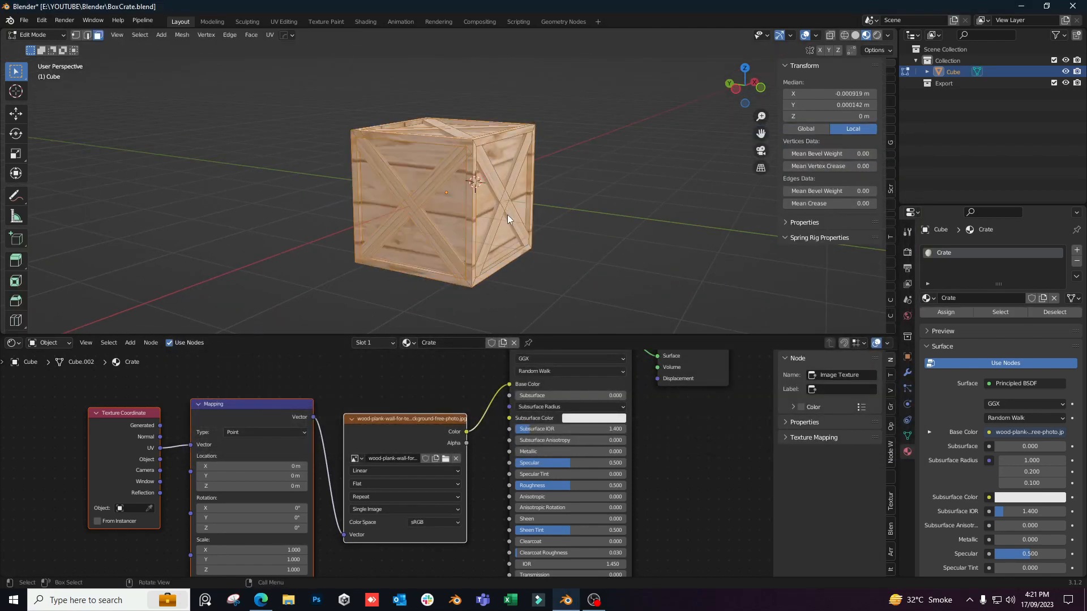
key(u)
click(505, 217)
middle_drag(586, 205, 548, 214)
key(Tab)
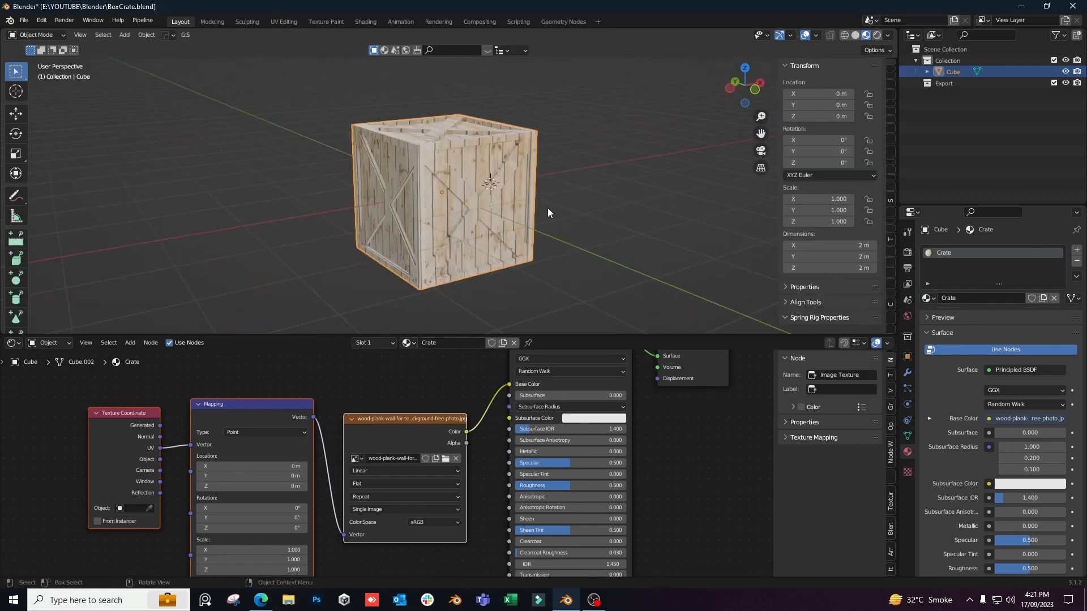
In Edit Mode, select the crossed board faces on two adjacent sides and the top of the crate
scroll(548, 214, up, 3)
key(Tab)
click(499, 214)
shift+click(466, 259)
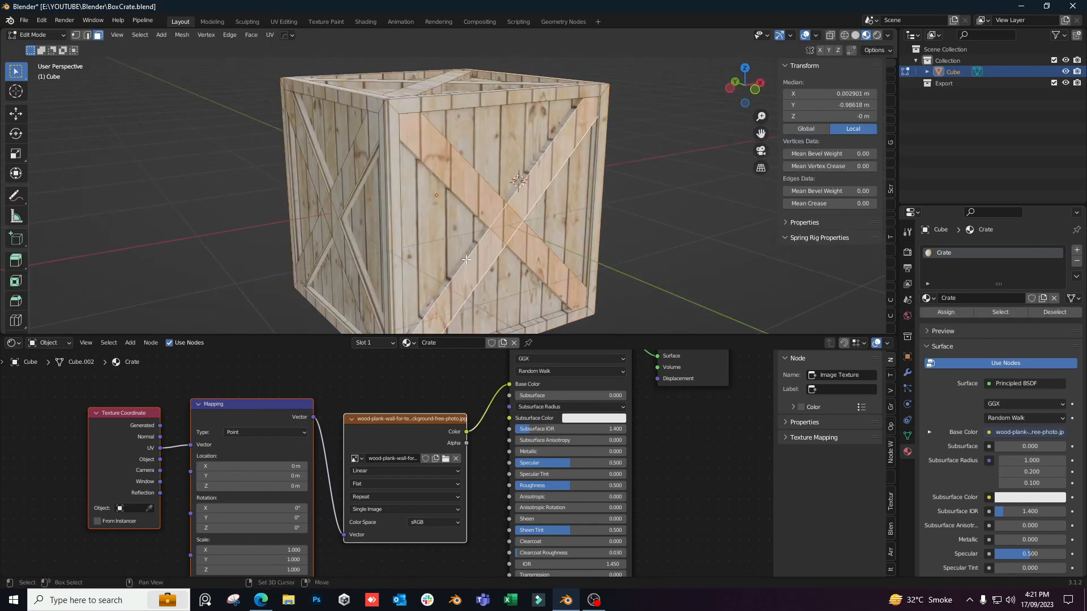
shift+click(342, 193)
shift+click(338, 224)
middle_drag(386, 190, 347, 233)
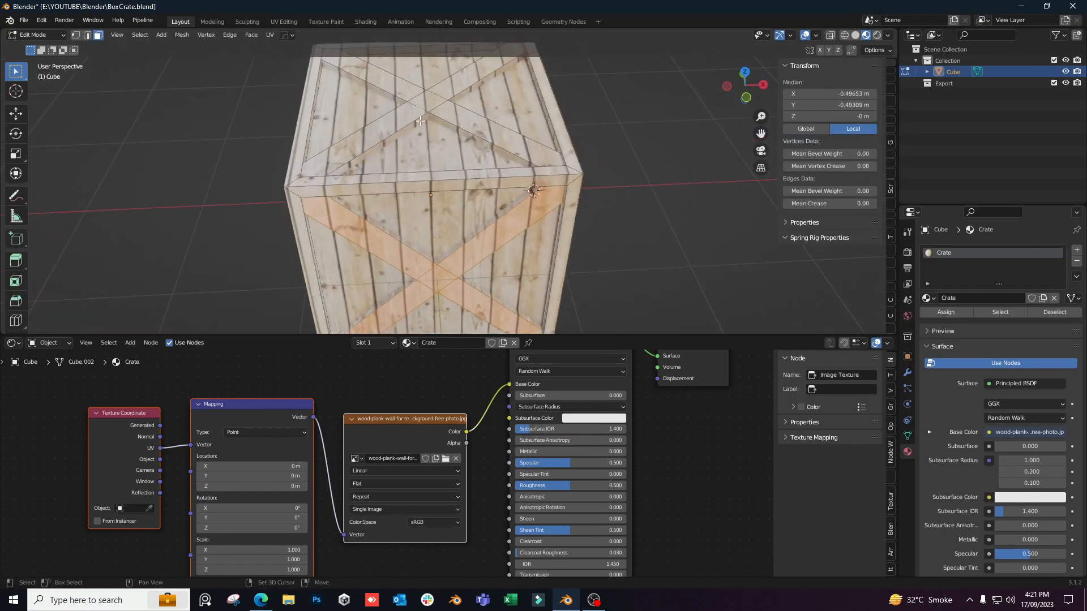
shift+click(431, 93)
shift+click(472, 107)
Add the crossed boards on the other two sides and the bottom to the selection, and extend it to all linked faces
middle_drag(473, 106, 460, 159)
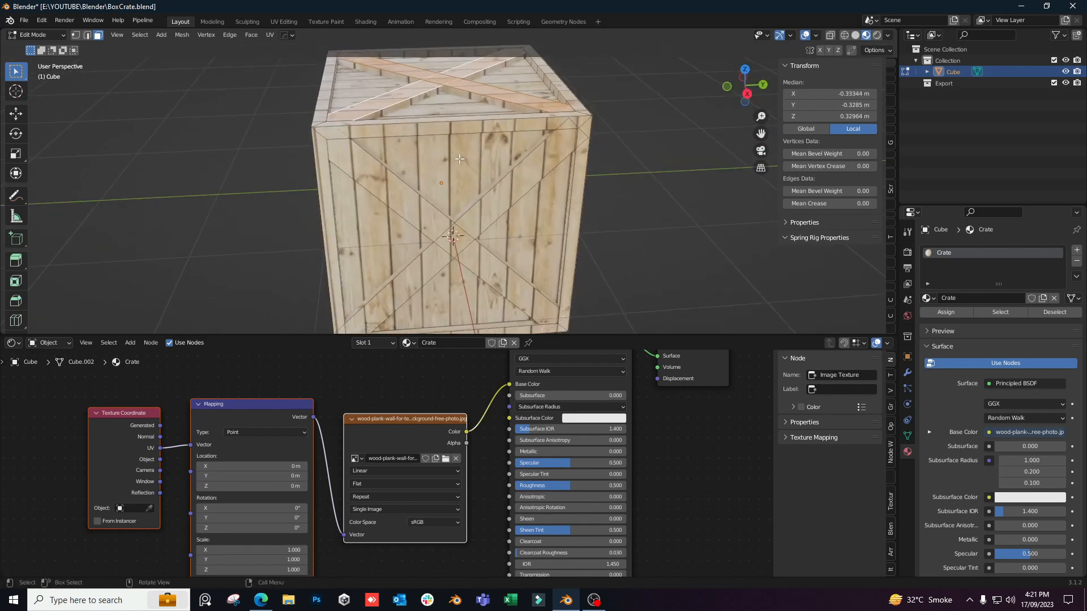
shift+click(428, 223)
shift+click(483, 206)
middle_drag(487, 205, 368, 189)
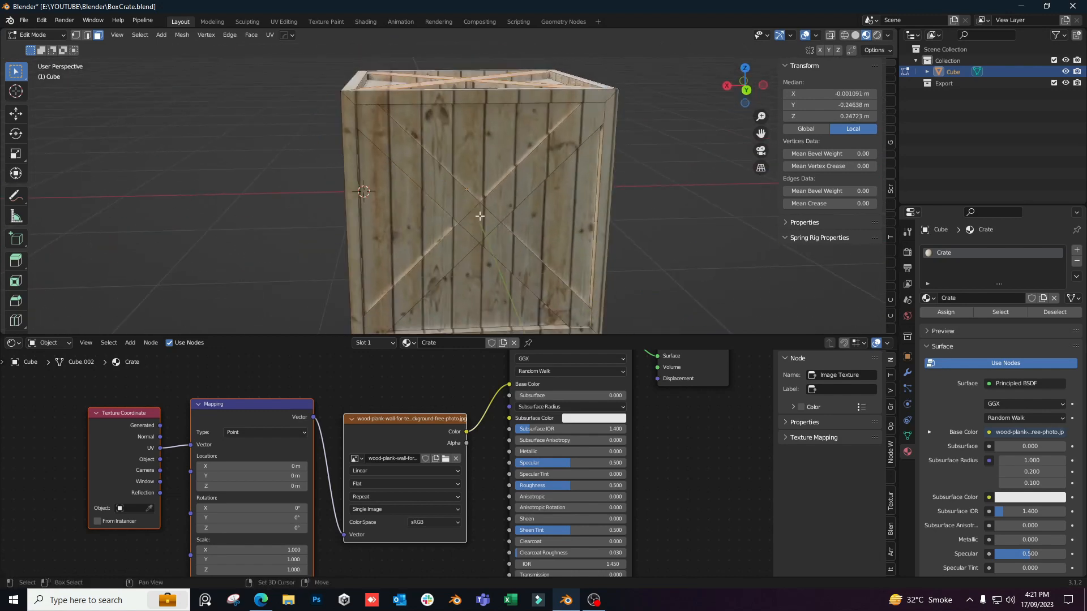
shift+click(507, 203)
shift+click(452, 199)
scroll(456, 196, down, 4)
middle_drag(457, 196, 473, 110)
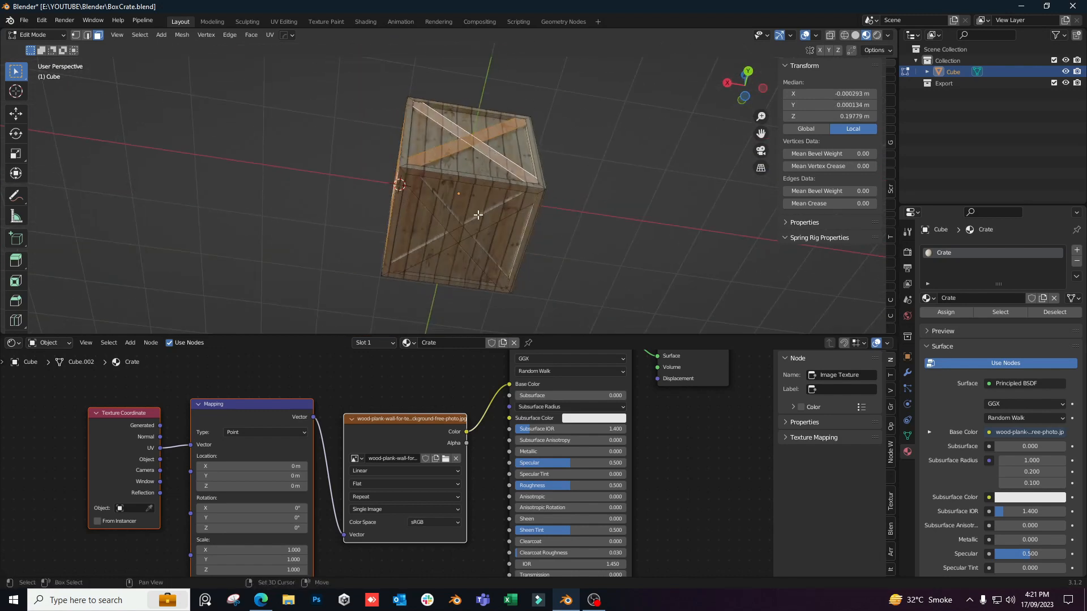
shift+click(478, 219)
shift+click(472, 235)
middle_drag(473, 235, 481, 165)
key(ctrl+l)
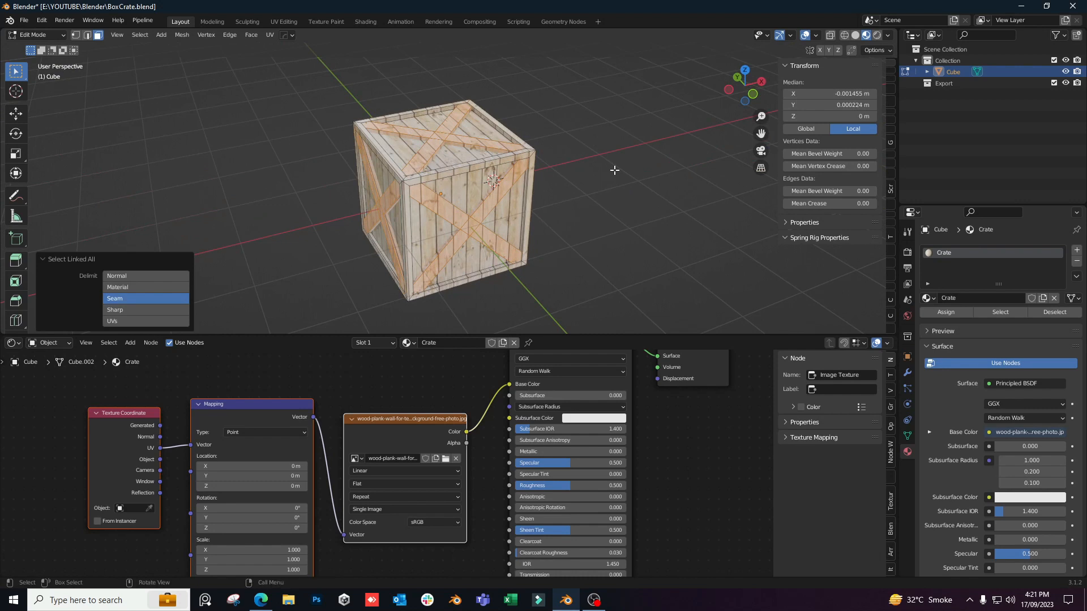
Unwrap the selected crossed boards with Cube Projection and switch the lower area to the UV Editor
middle_drag(503, 165, 522, 162)
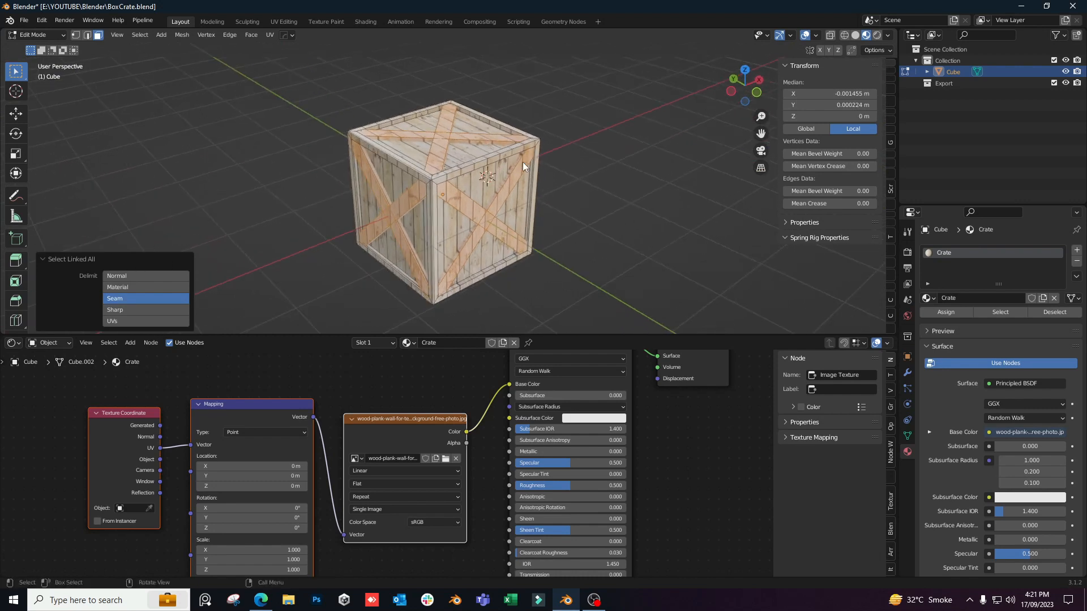
key(p)
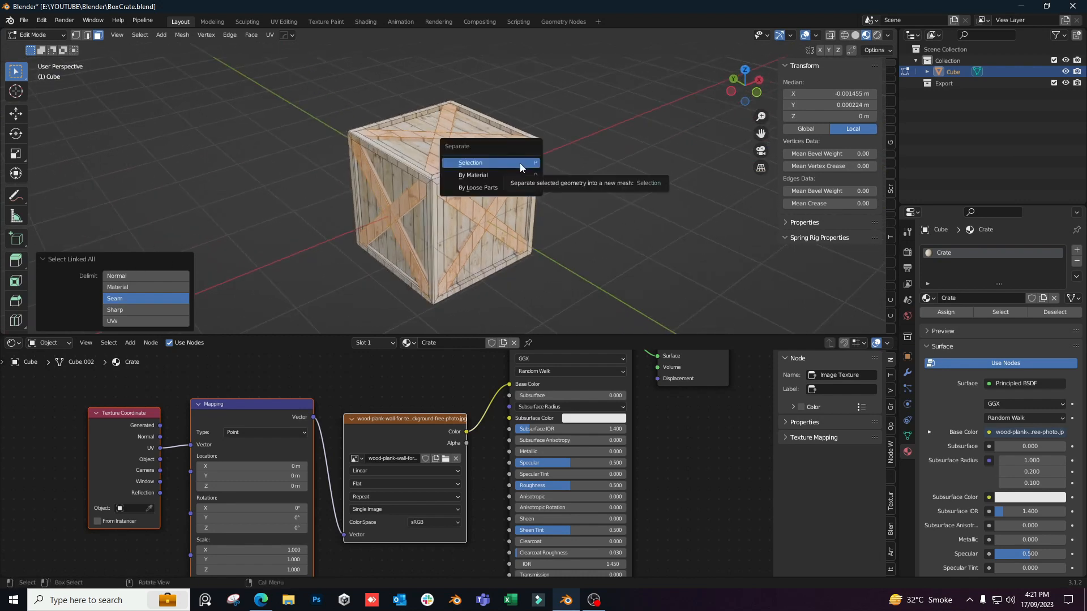
middle_drag(562, 188, 545, 194)
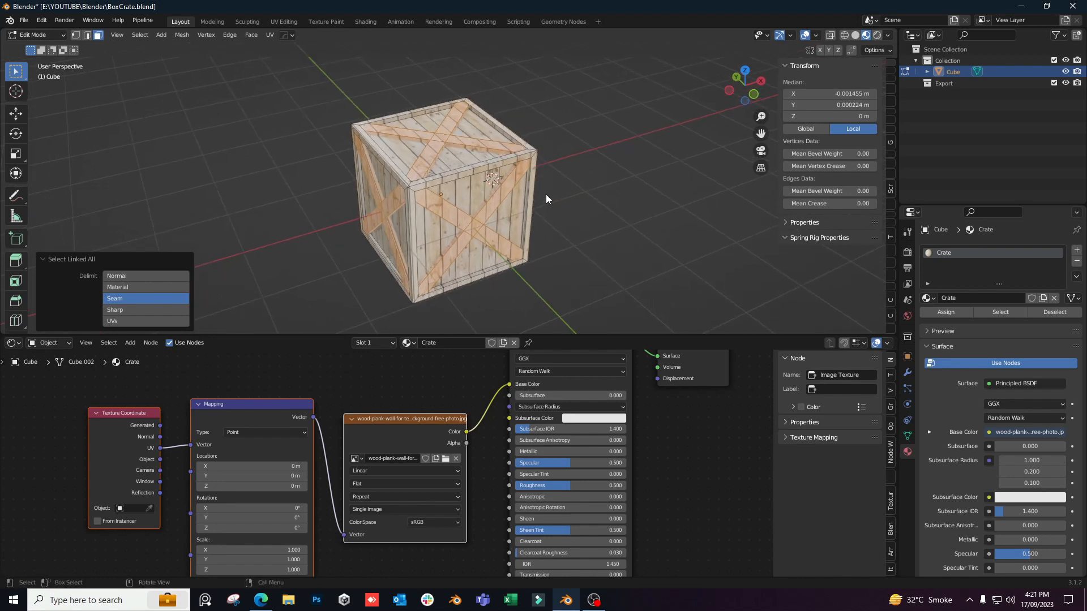
key(u)
click(543, 195)
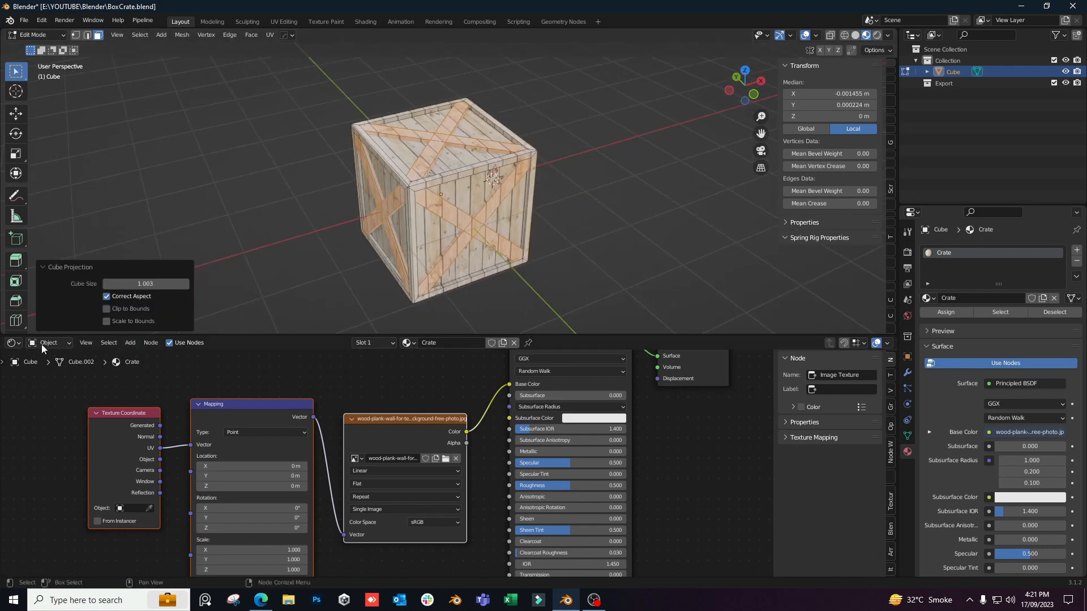
click(9, 344)
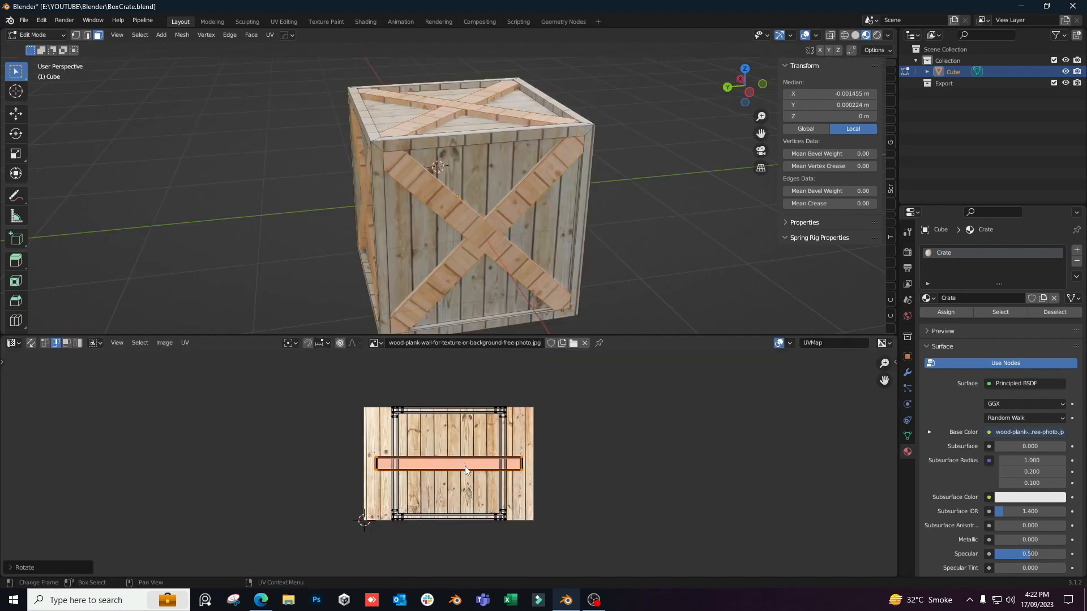
Rotate the crossed boards' UV island to vertical, shift it slightly along X to line up with a plank, and leave Edit Mode
key(3)
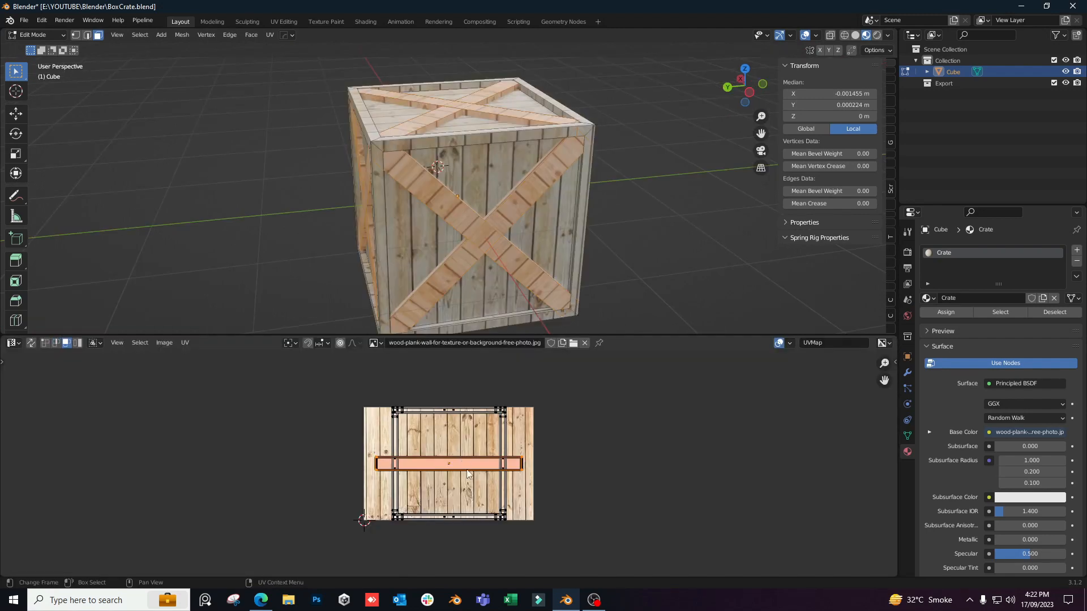
drag(438, 449, 493, 479)
key(r)
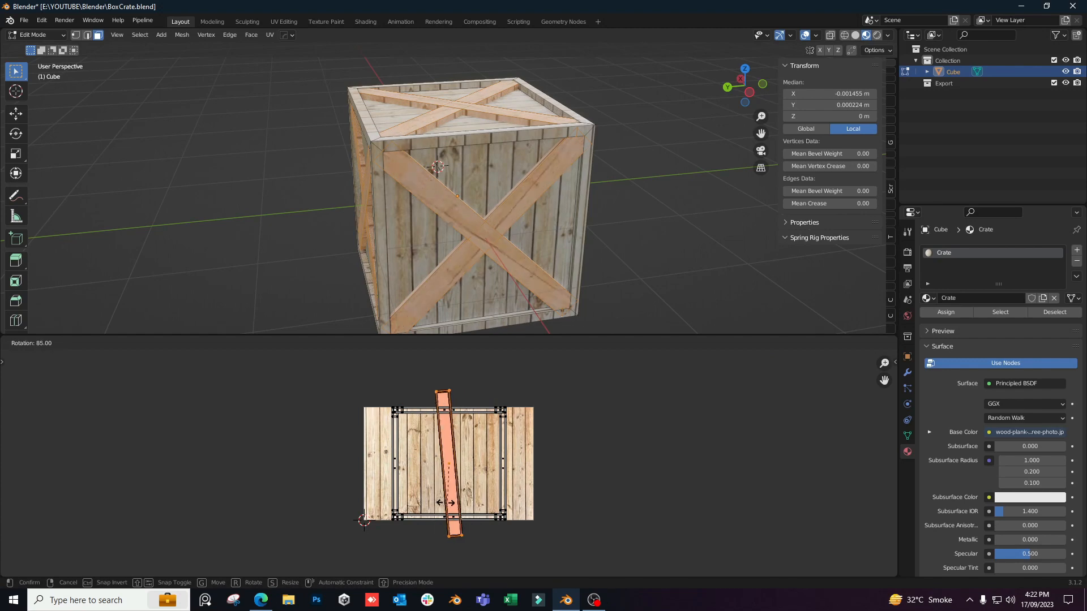
click(448, 504)
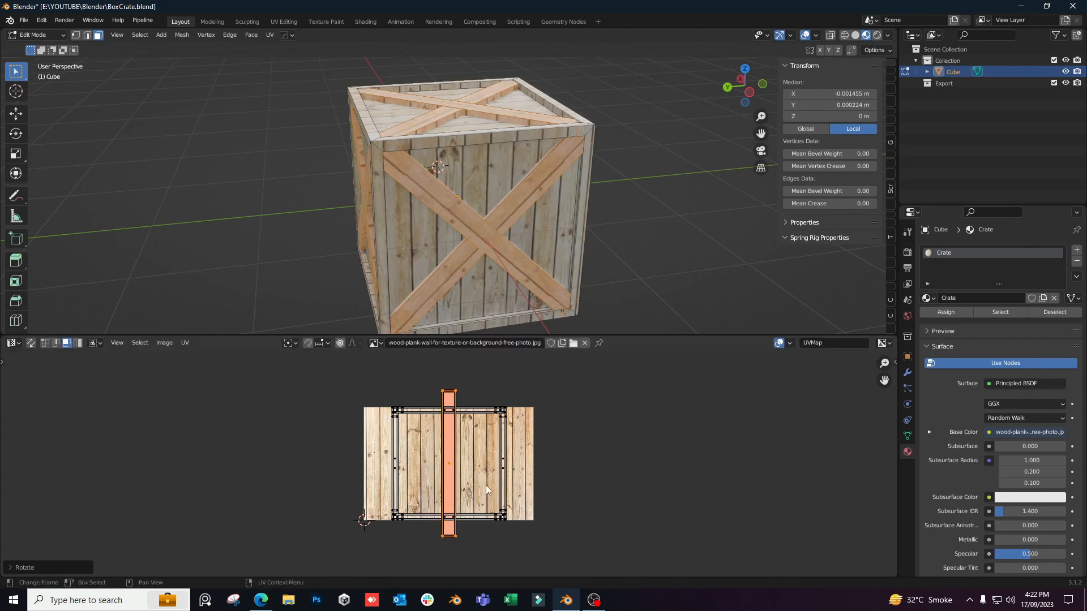
key(g)
key(x)
click(465, 490)
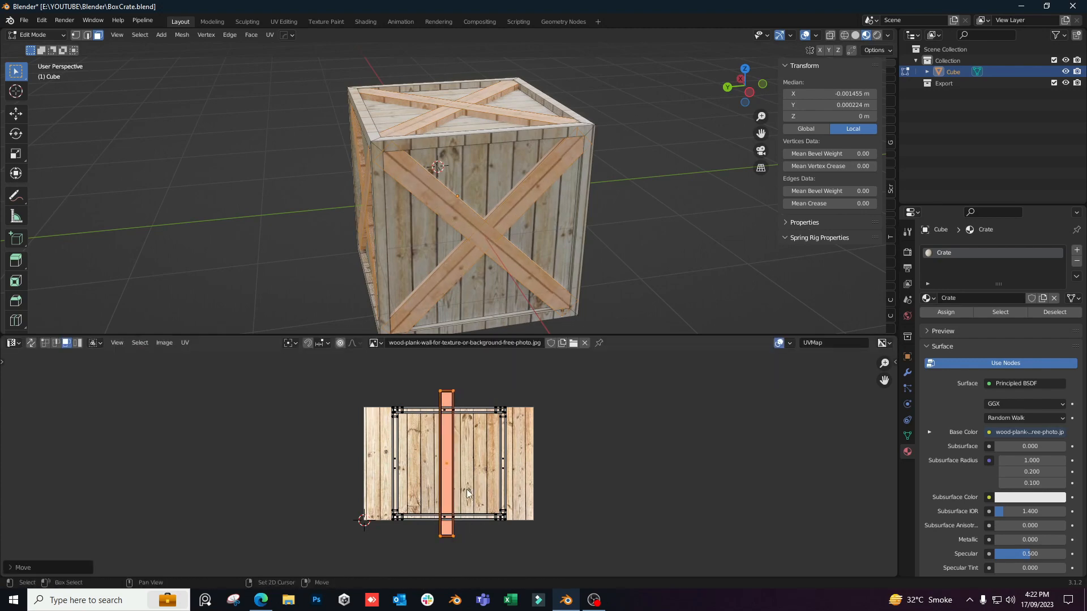
middle_drag(488, 255, 617, 259)
key(Tab)
middle_drag(576, 209, 430, 217)
scroll(458, 189, down, 4)
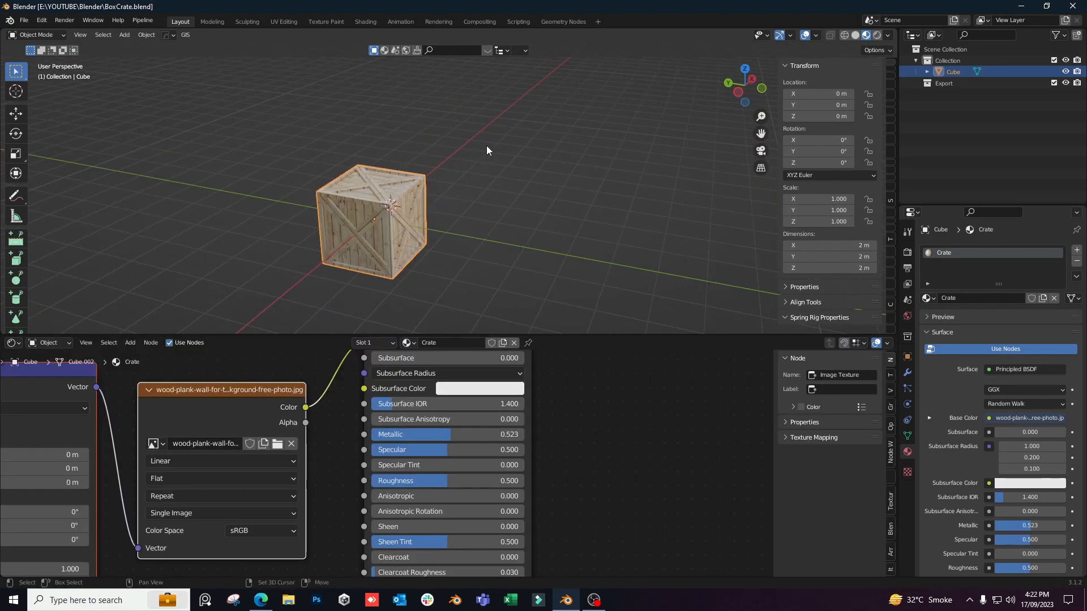
Switch the viewport to Rendered shading and enlarge the 3D viewport by shrinking the node editor area
click(877, 36)
mouse_move(482, 246)
shift+middle_down()
mouse_move(527, 235)
mouse_move(376, 223)
mouse_move(451, 248)
shift+middle_up()
scroll(516, 242, up, 3)
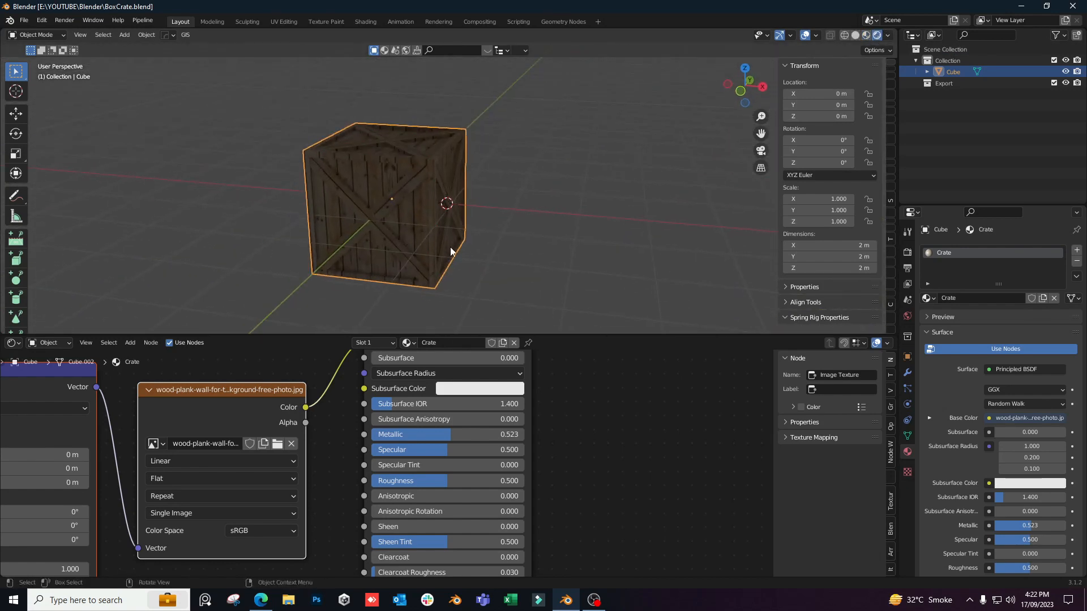
drag(568, 335, 596, 535)
middle_drag(595, 521, 524, 274)
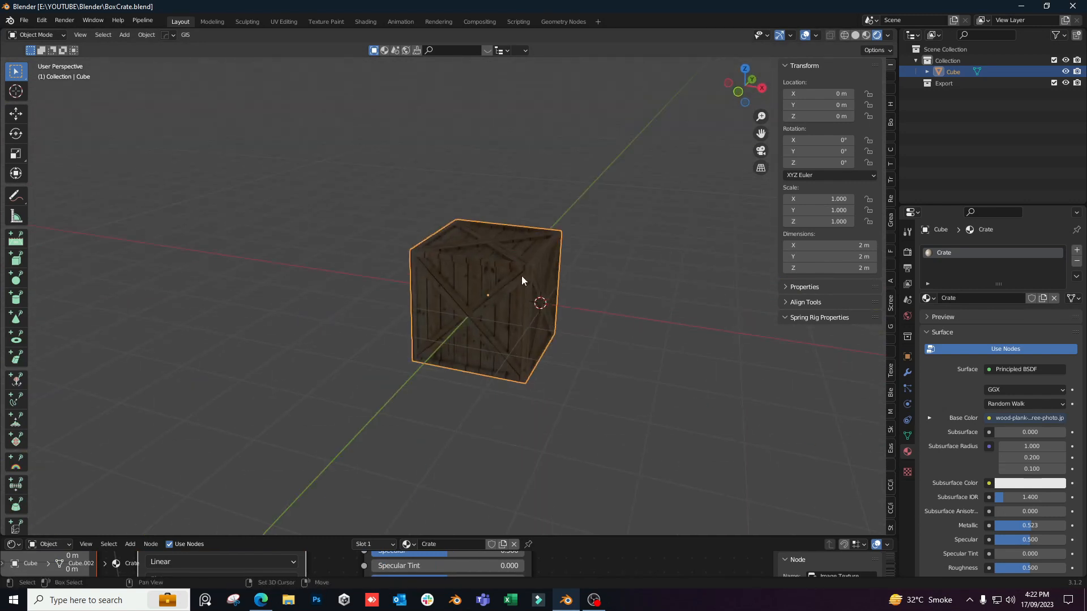
Add a Sun light, raise it about 2.97 m along Z and move it about -4.4 m along X
key(shift+a)
mouse_move(507, 391)
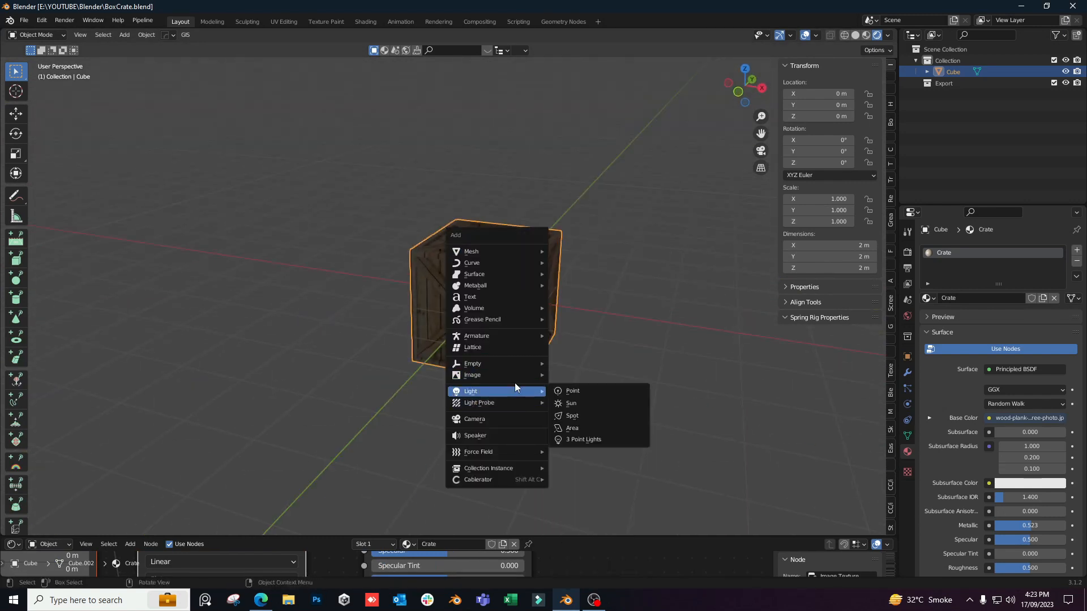
click(597, 403)
middle_drag(597, 405, 553, 340)
key(g)
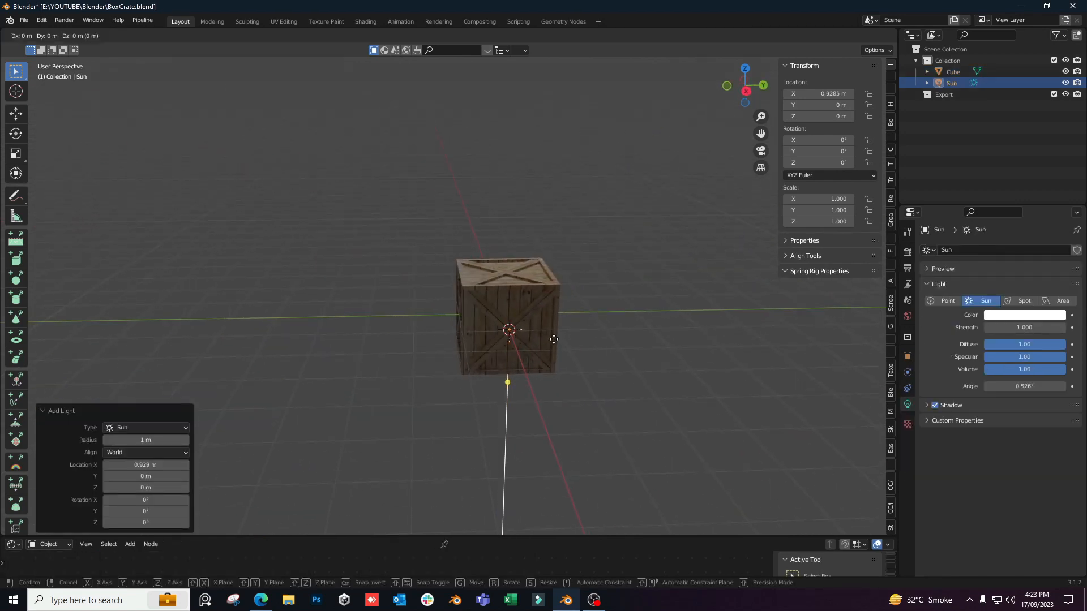
key(z)
click(571, 199)
middle_drag(477, 317, 572, 325)
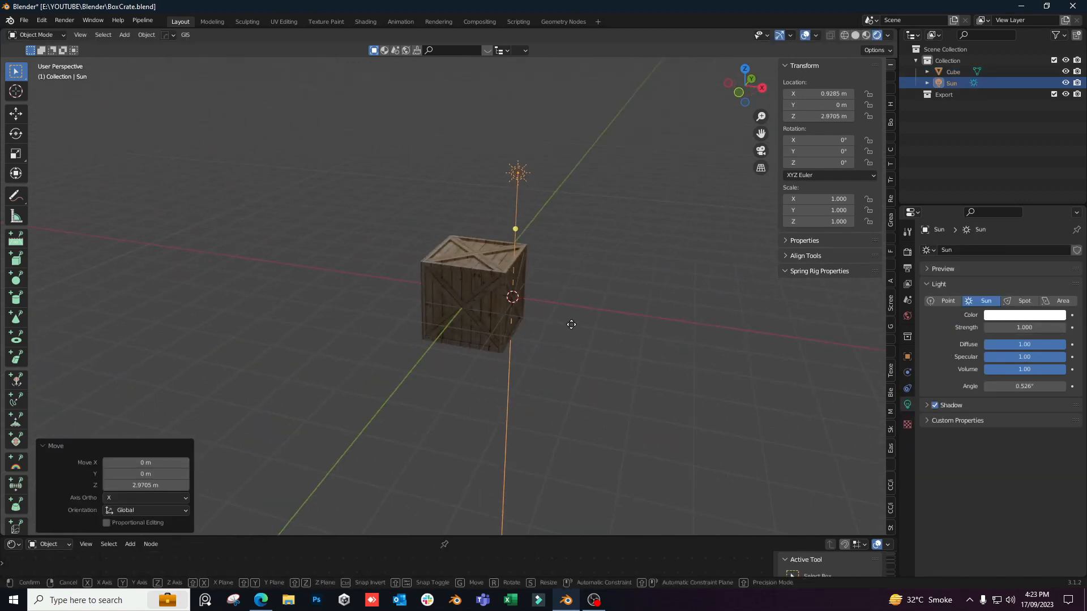
key(x)
click(397, 296)
middle_drag(481, 315, 508, 315)
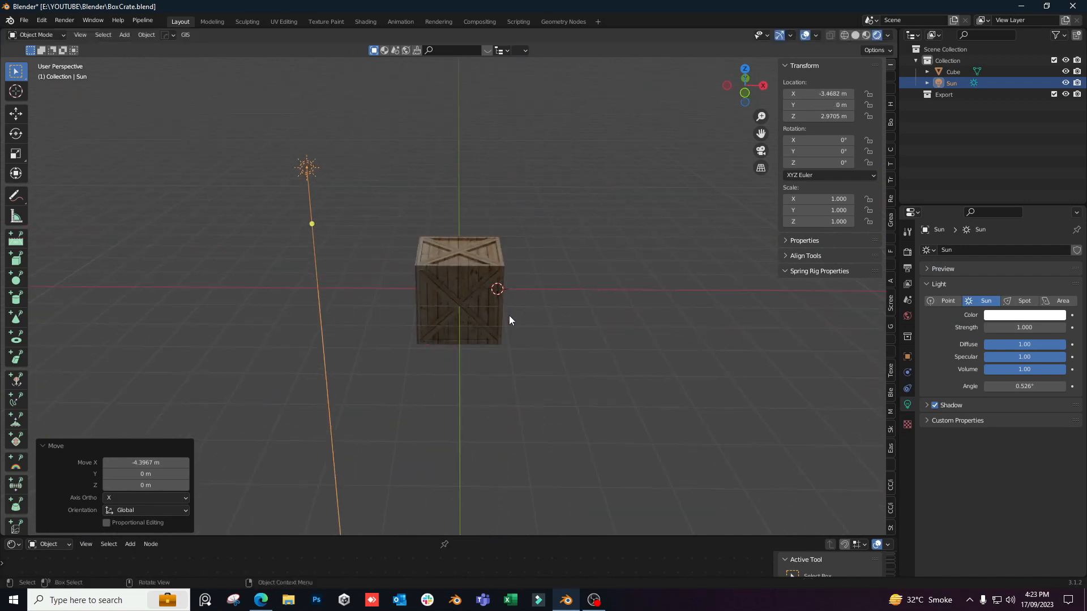
Rotate the Sun light about -25.6° around Y and set its strength to 2
key(r)
key(x)
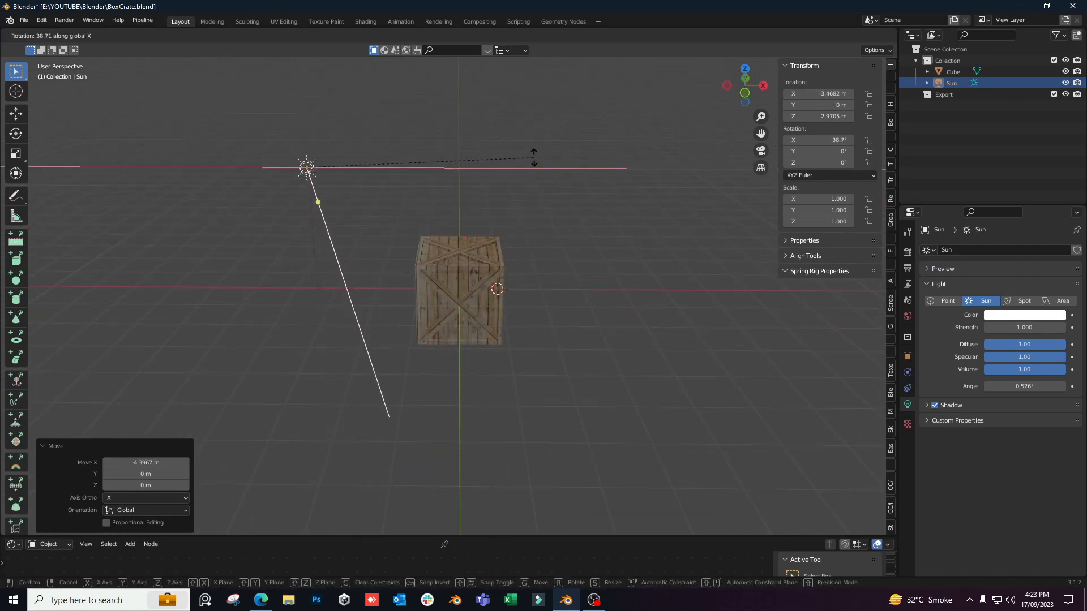
key(y)
click(376, 283)
middle_drag(376, 283, 576, 284)
scroll(501, 365, up, 5)
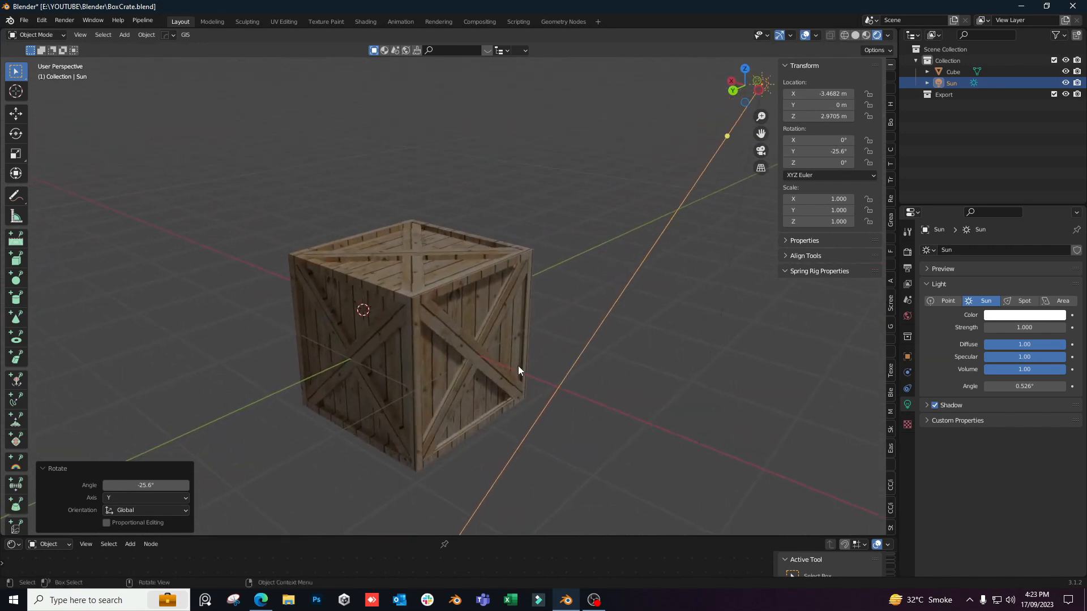
click(1040, 328)
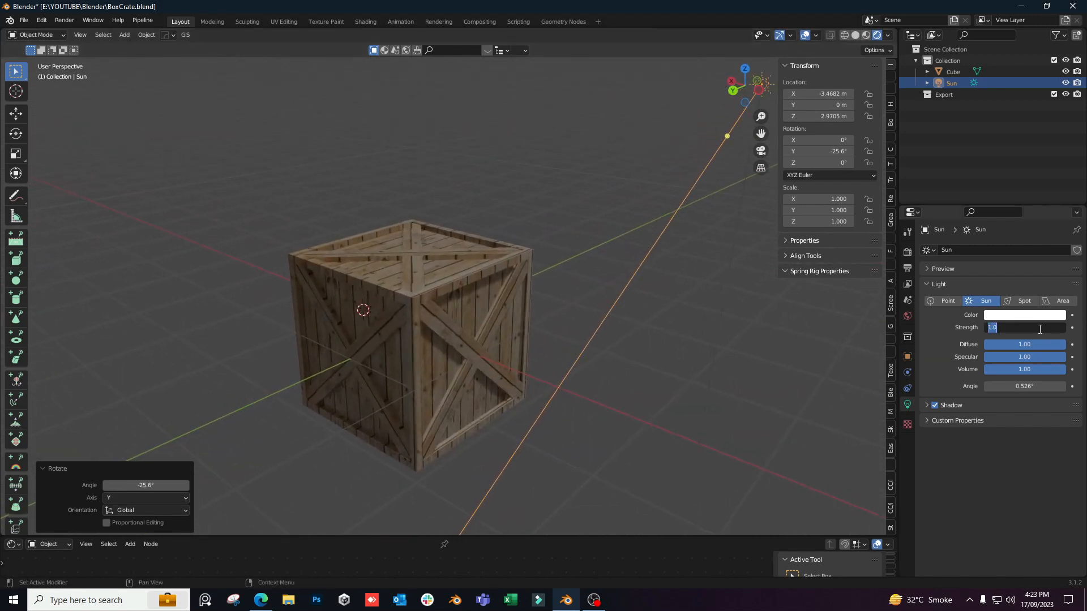
key(Return)
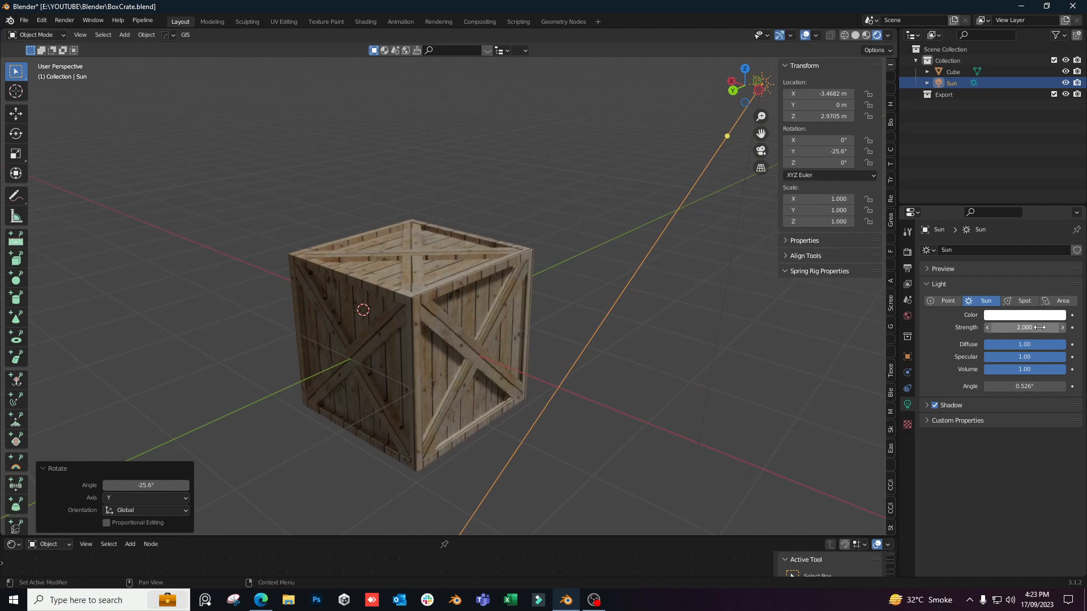
Rotate the Sun light about 48.6° around Z and save the file
middle_drag(529, 367, 447, 318)
key(r)
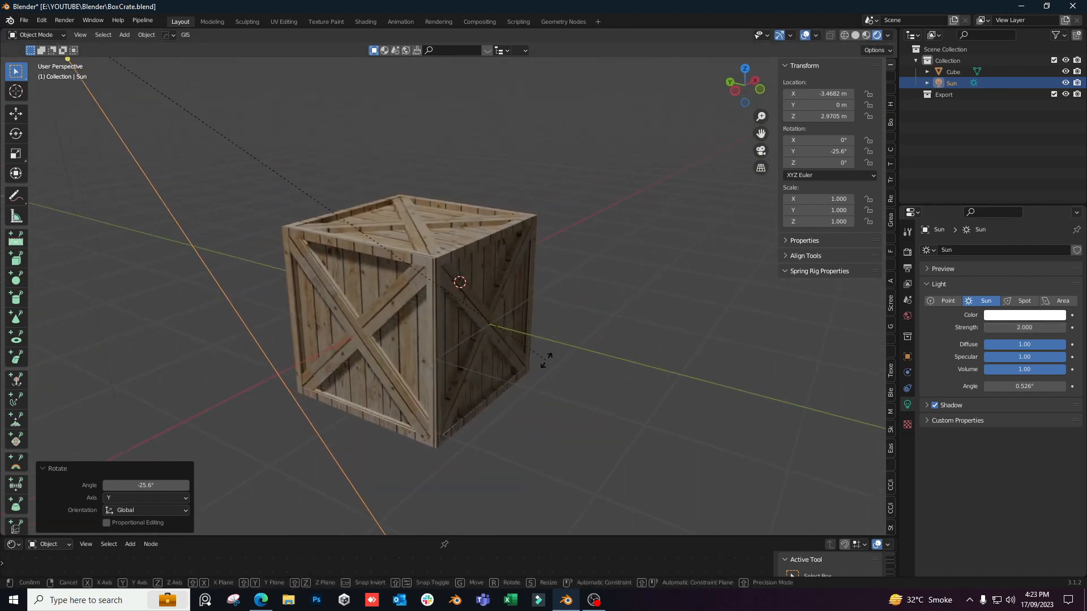
key(z)
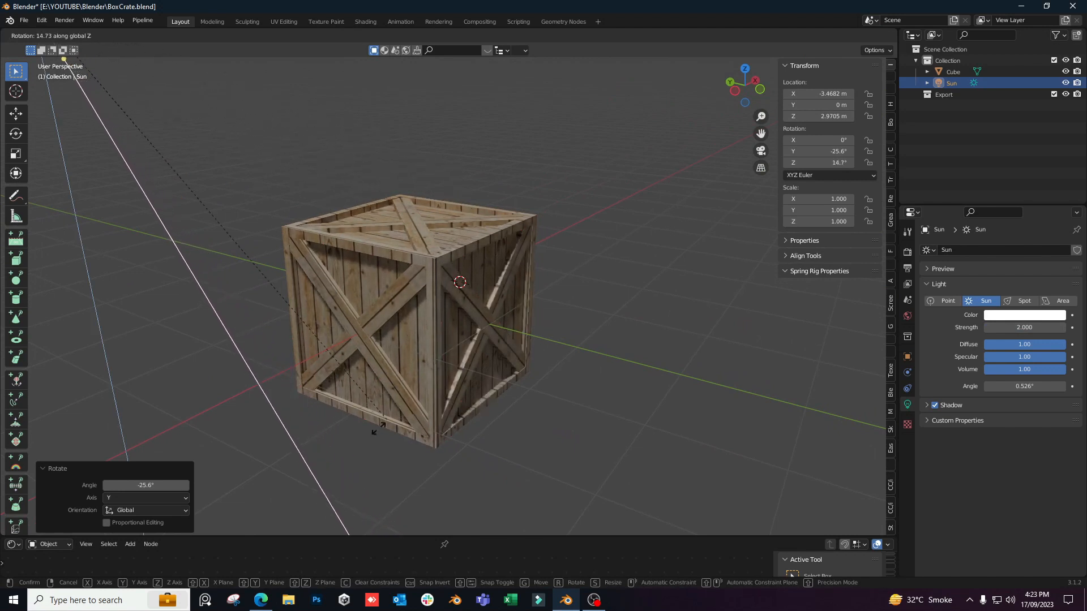
click(91, 522)
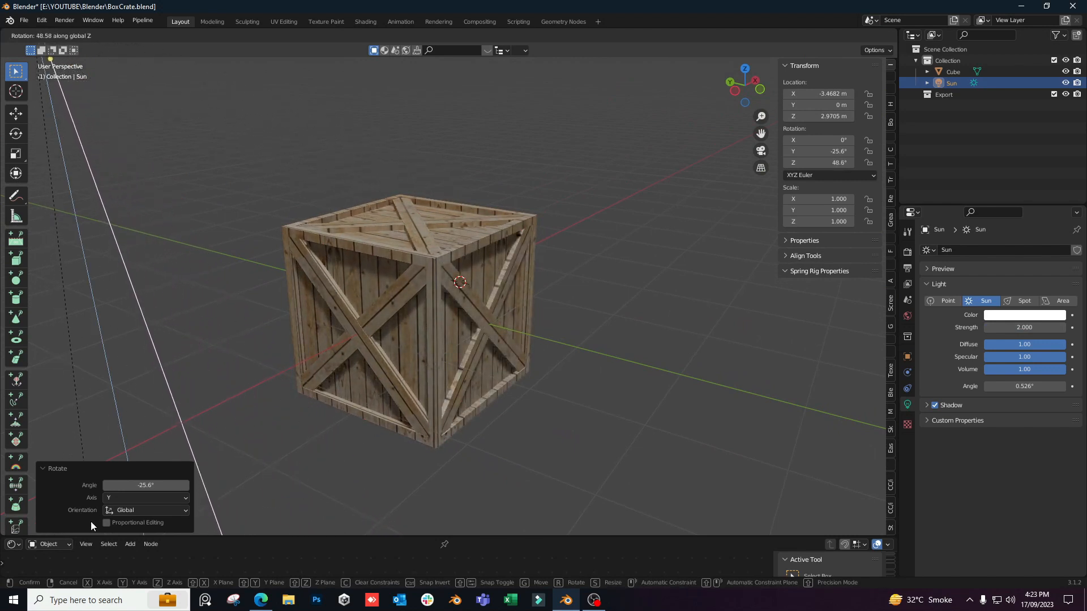
middle_drag(91, 521, 477, 398)
key(ctrl+s)
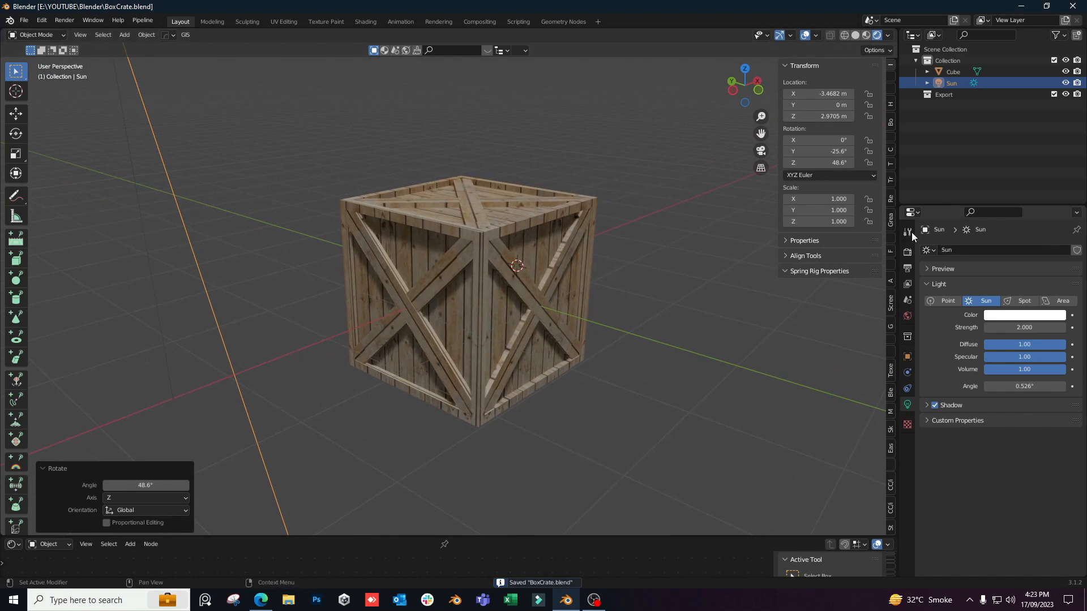
Switch the scene's render engine to Cycles
click(906, 252)
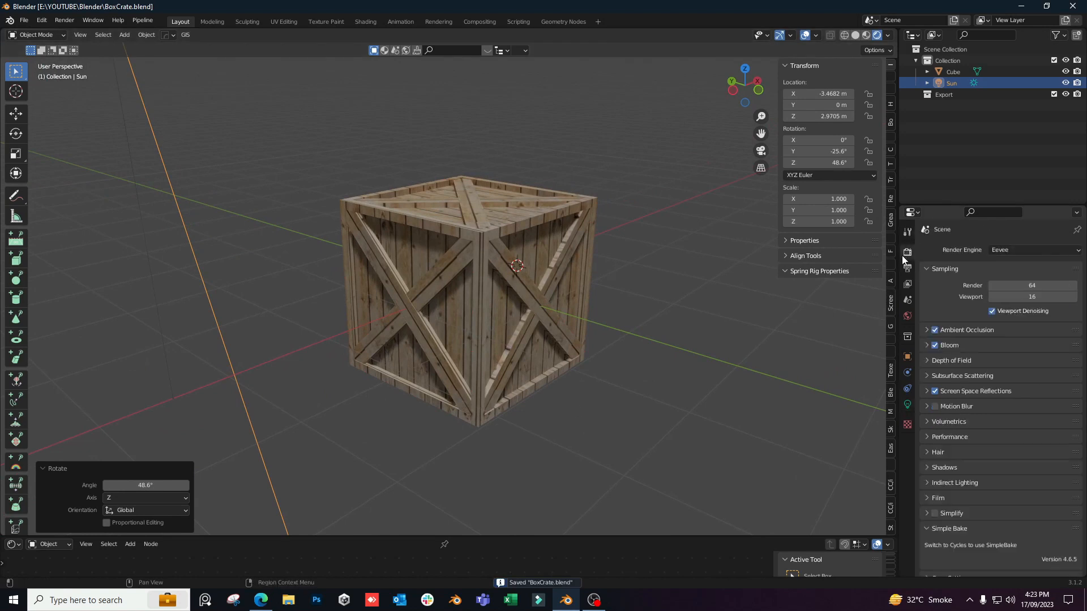
click(1005, 249)
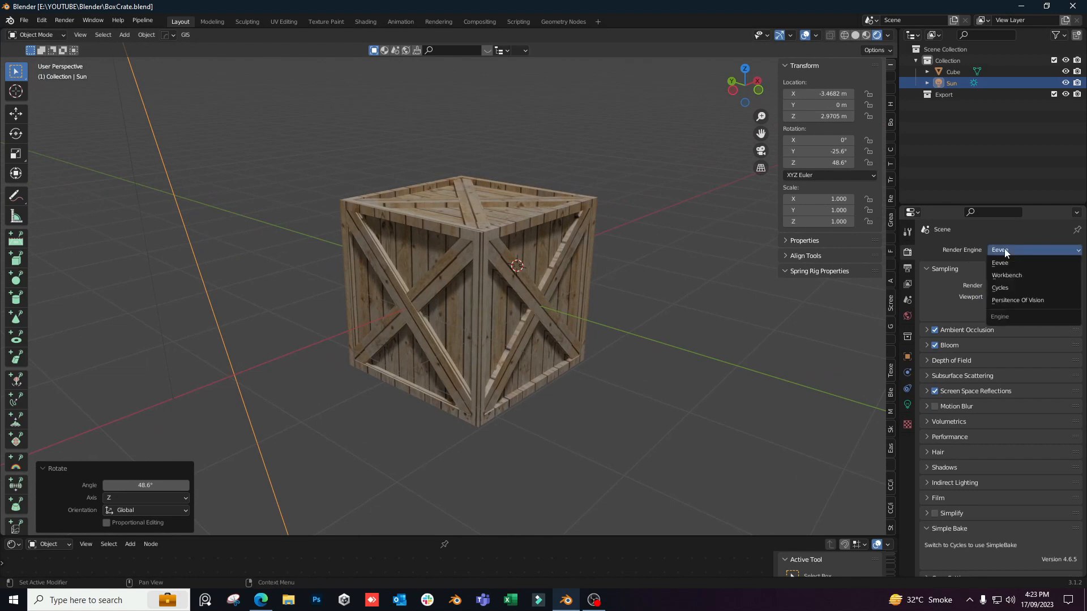
click(1005, 289)
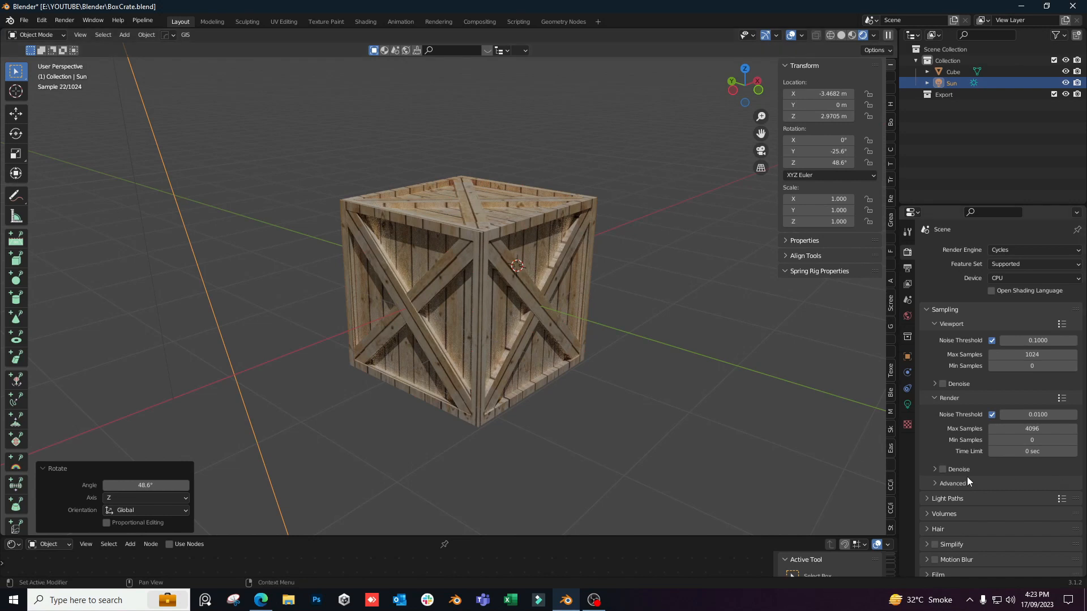
Enable denoising for the final render, set the render Max Samples to 512, and save the file
click(941, 468)
click(1028, 429)
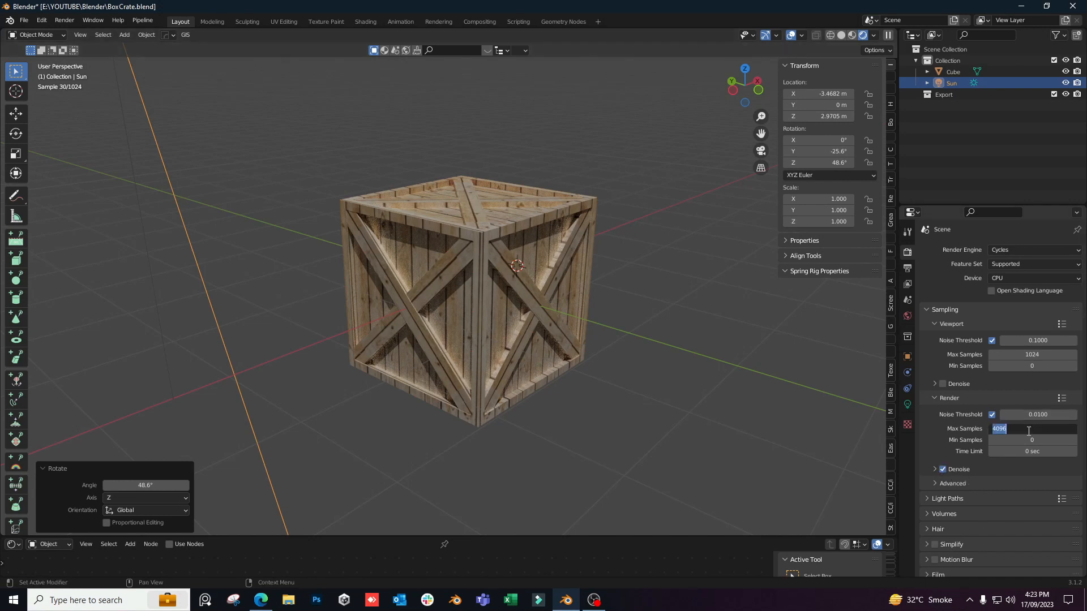
text(512)
key(Return)
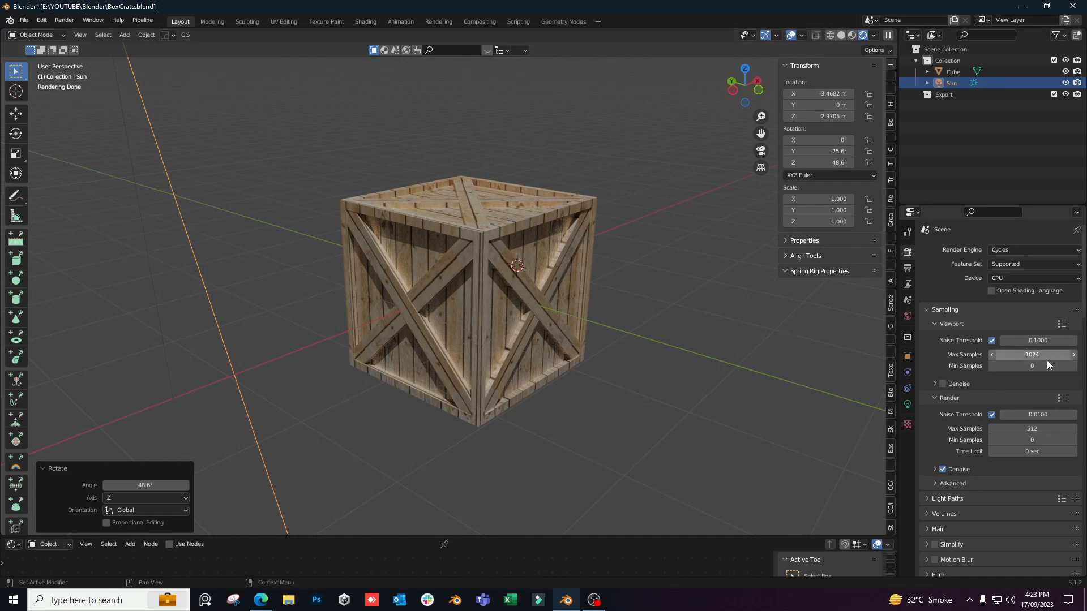
click(938, 324)
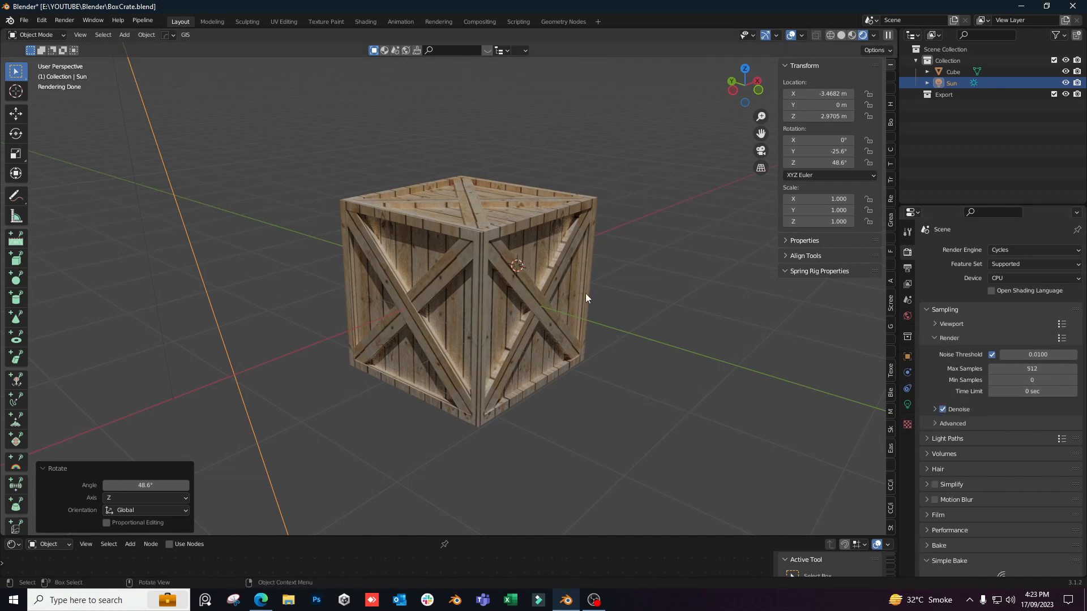
middle_drag(586, 293, 566, 298)
scroll(571, 300, up, 5)
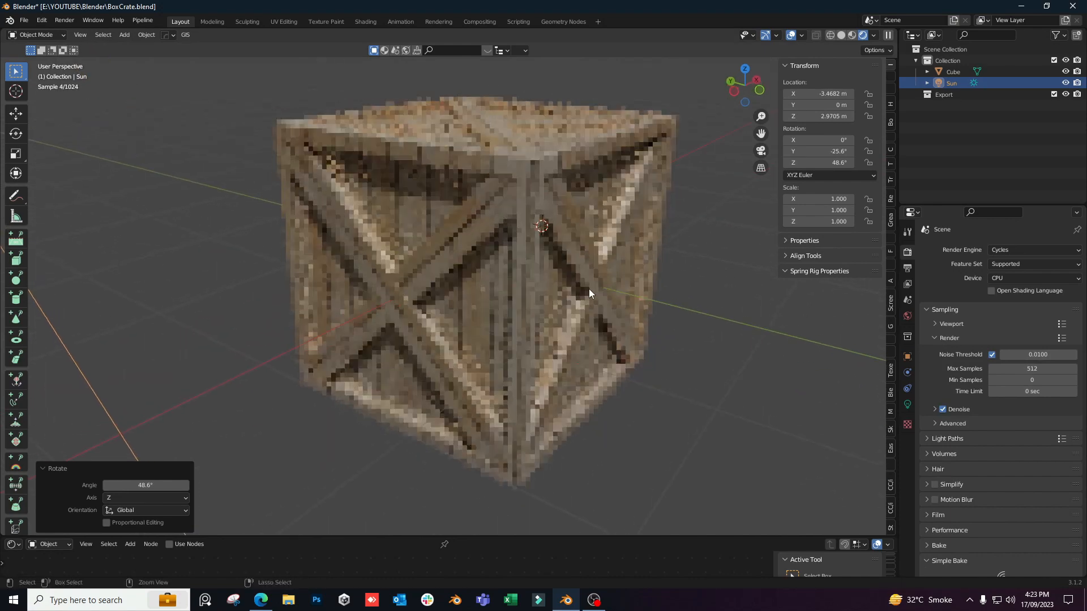
scroll(600, 294, down, 3)
key(ctrl+s)
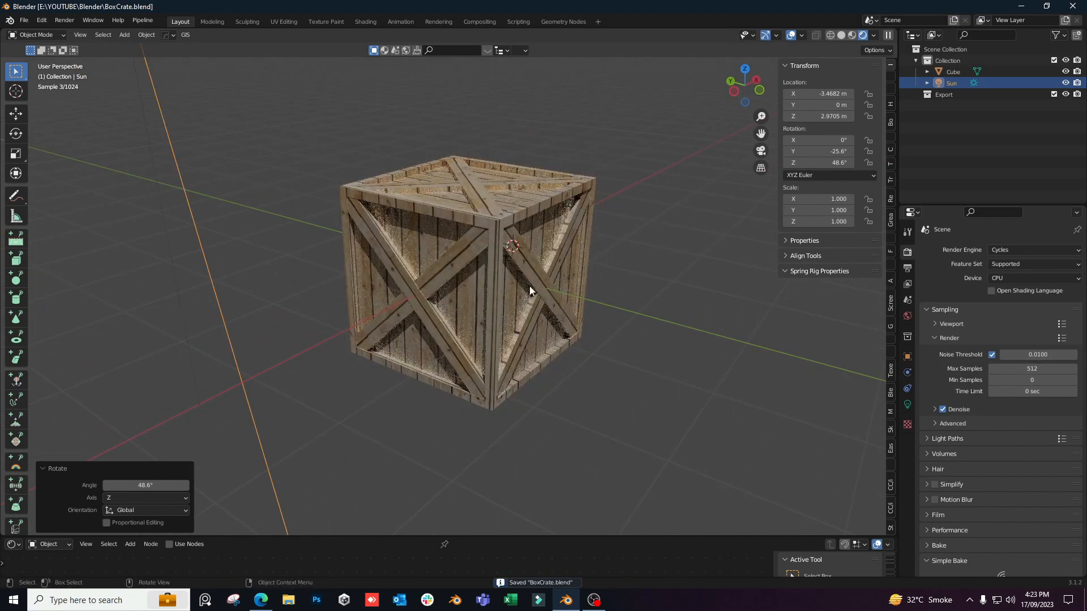
Add a mesh plane and scale it up by about 17.75 to serve as the ground
middle_drag(528, 286, 507, 290)
key(shift+a)
mouse_move(461, 60)
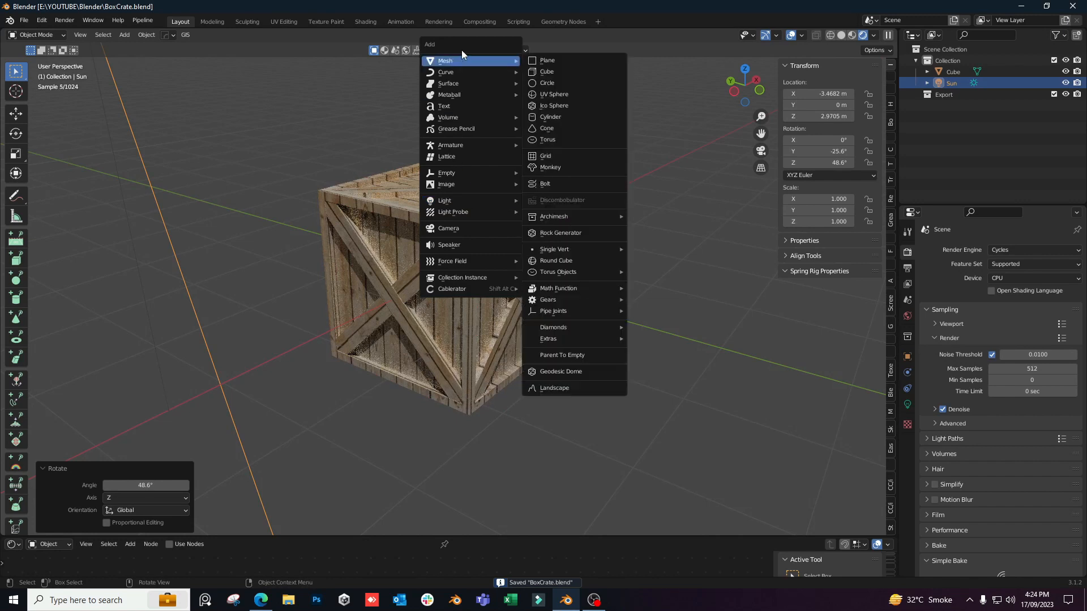
click(576, 62)
key(g)
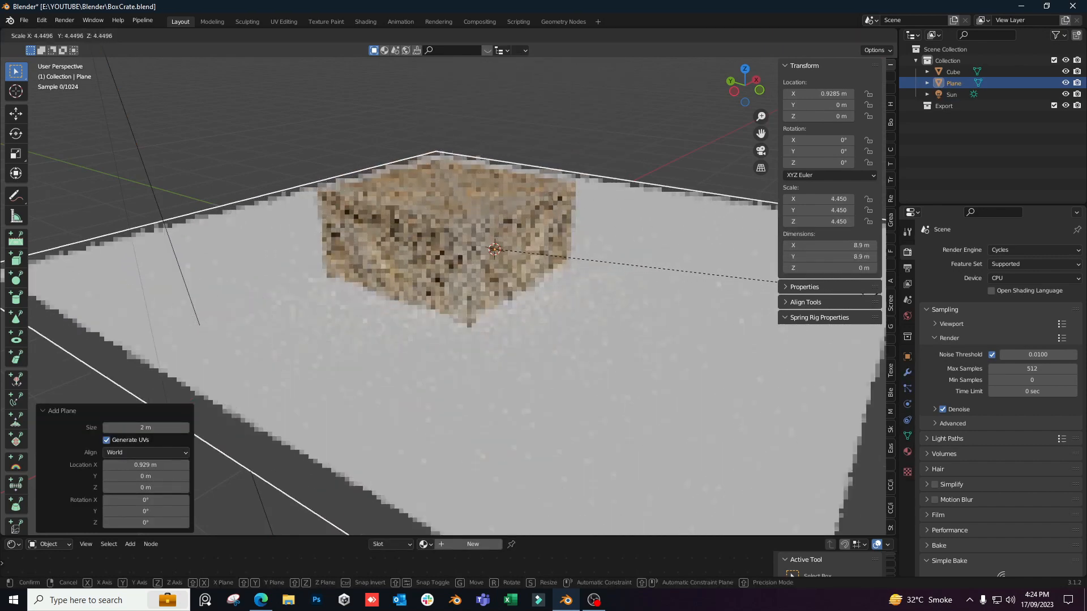
click(182, 288)
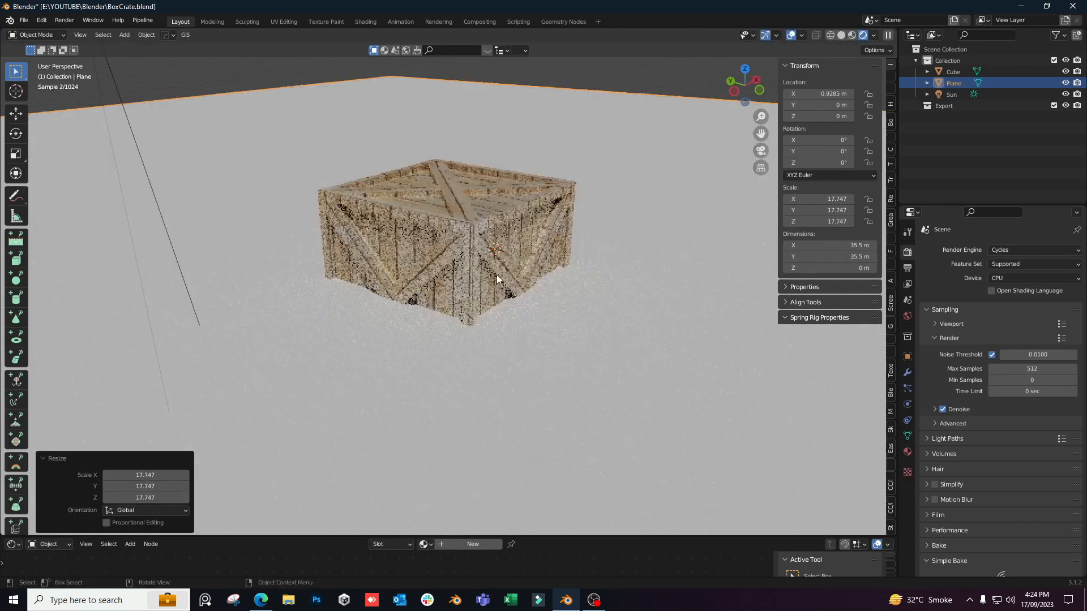
Lower the ground plane about 1.07 m along Z to sit beneath the crate
key(g)
key(z)
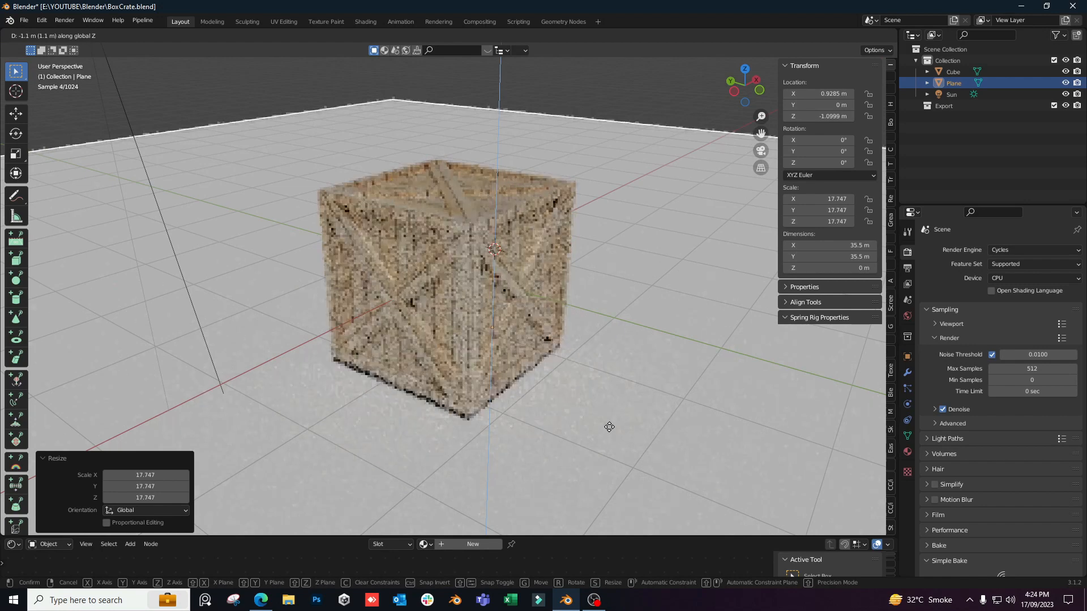
click(610, 425)
shift+middle_drag(610, 426, 564, 371)
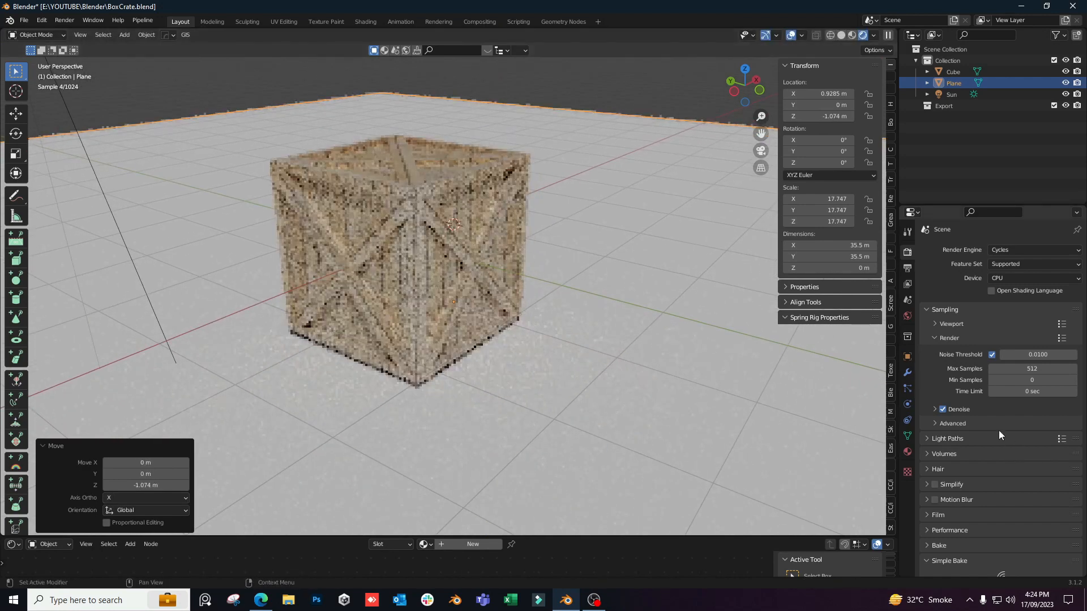
Create a material named Ground for the plane and darken its base color to near black
click(906, 453)
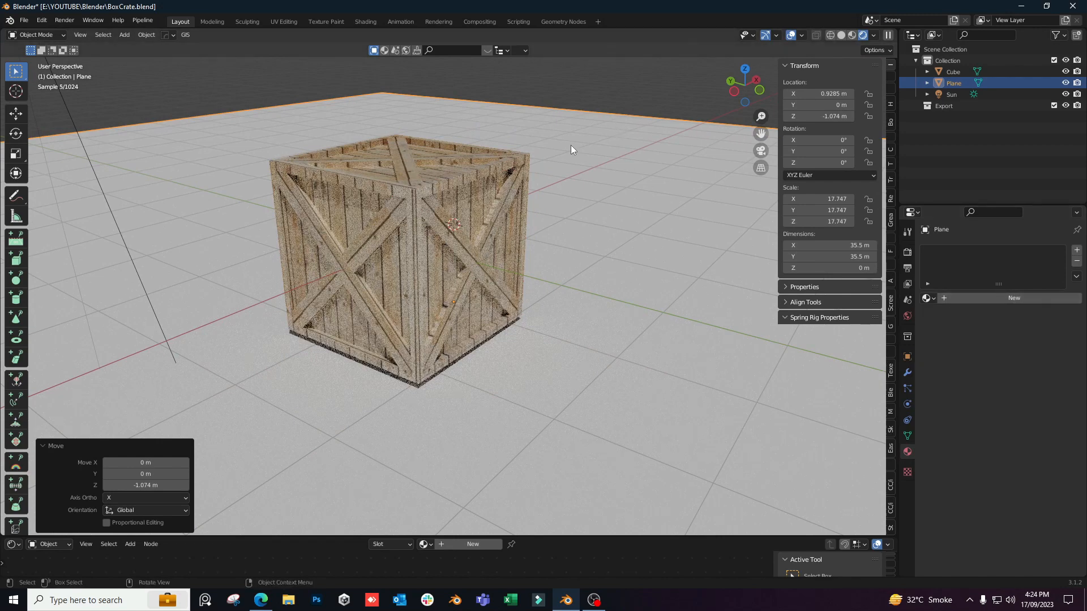
click(1028, 297)
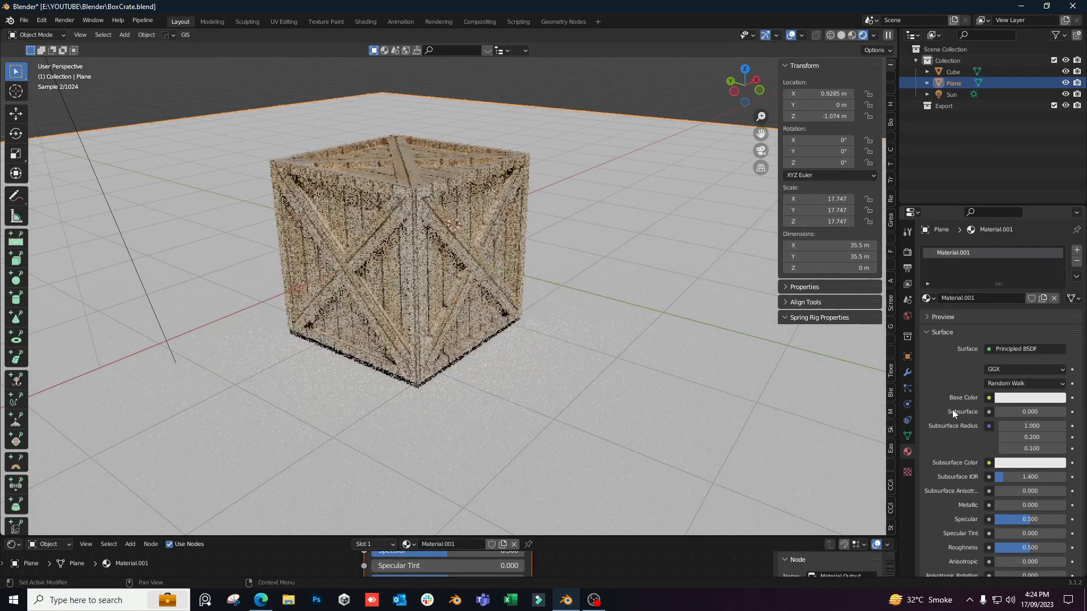
click(995, 298)
text(G)
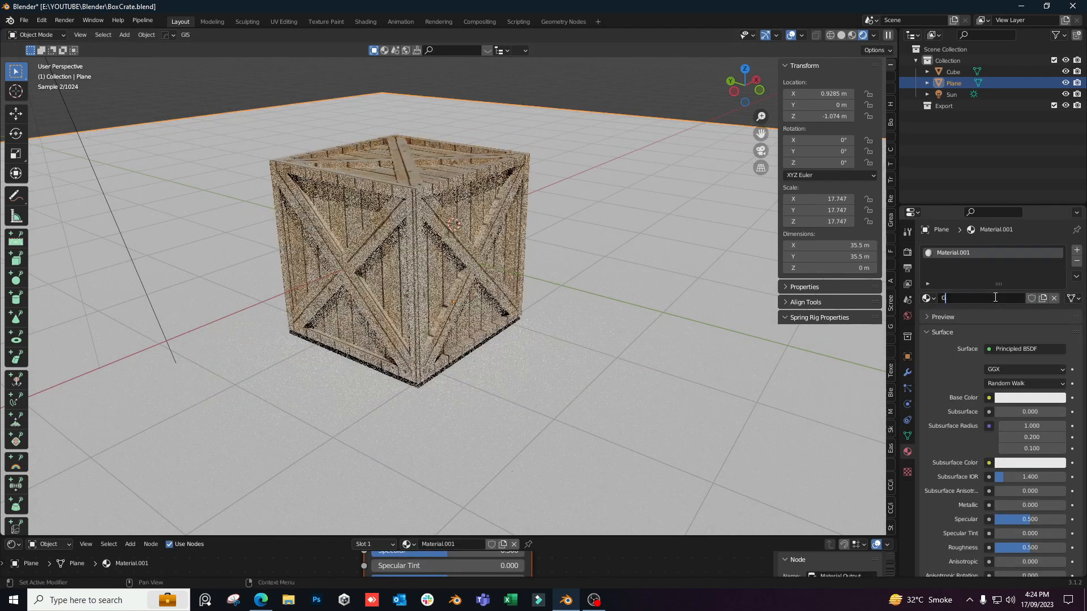
text(round)
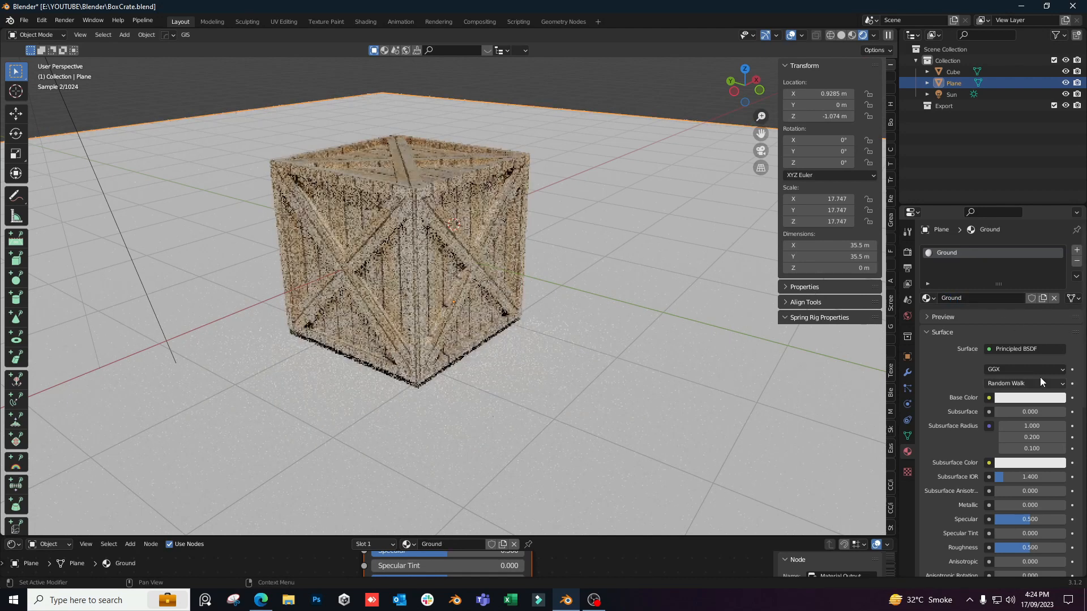
key(Return)
click(1036, 398)
drag(1060, 251, 1056, 306)
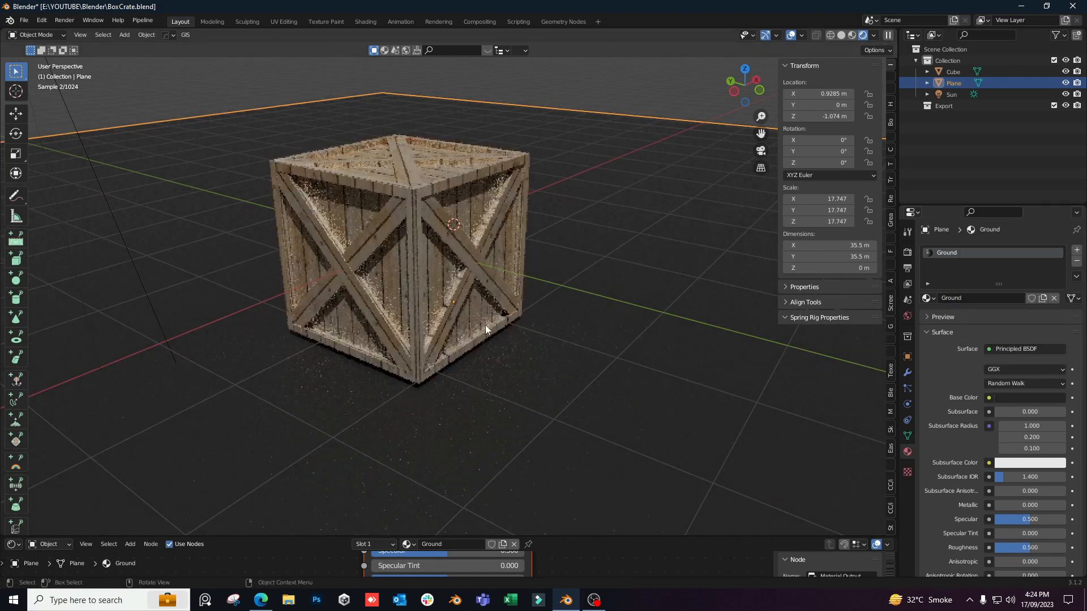
Raise the ground plane about 0.07 m along Z to meet the crate's underside
key(g)
key(z)
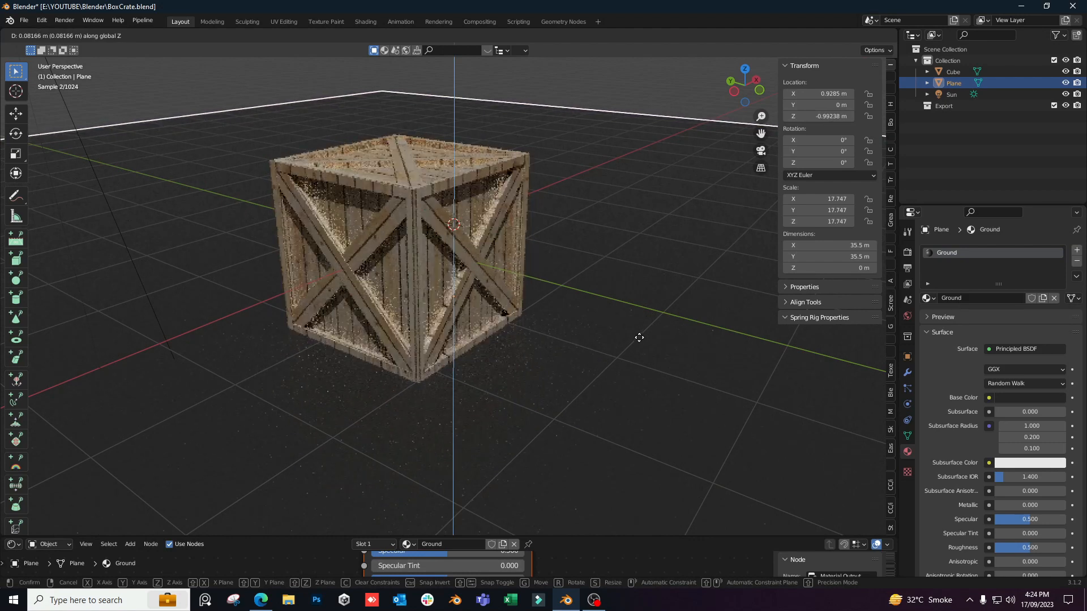
click(634, 377)
scroll(633, 377, down, 3)
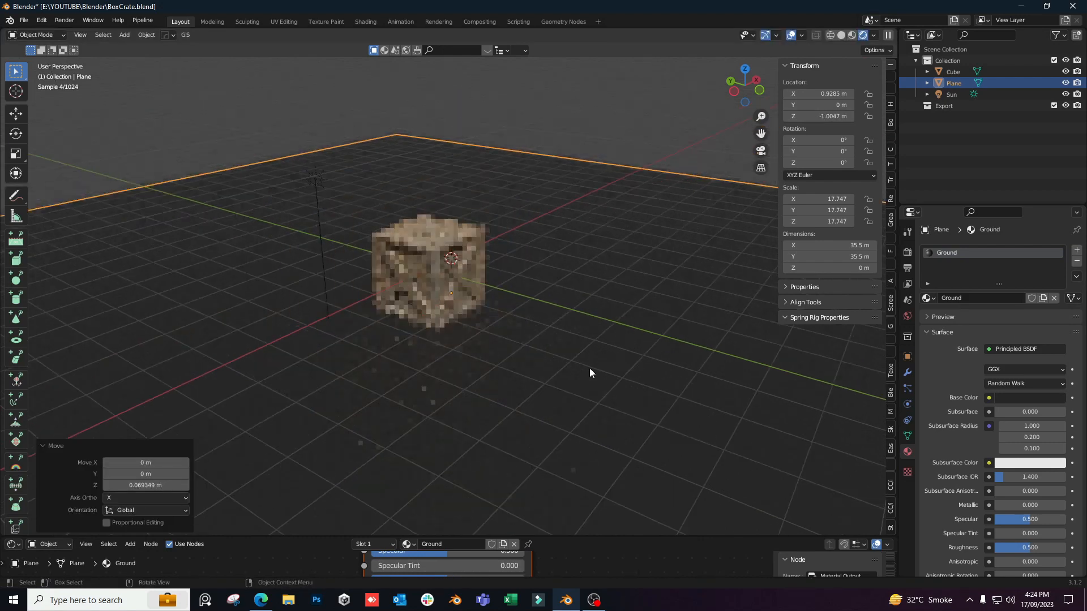
Set the Ground material's Metallic to about 0.567 and Roughness to about 0.319
scroll(589, 368, up, 2)
mouse_move(1000, 508)
mouse_down()
mouse_move(1035, 508)
mouse_move(995, 502)
mouse_move(1017, 501)
mouse_up()
scroll(1013, 528, down, 2)
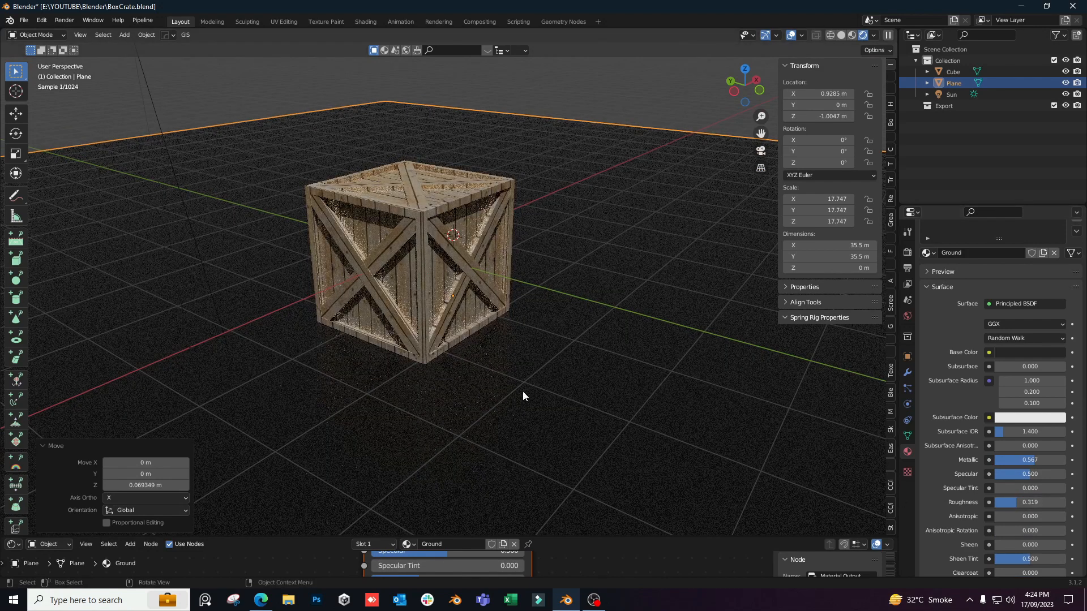
Duplicate the crate and place the copy at about X -1.01 m, Y 3.37 m
click(439, 271)
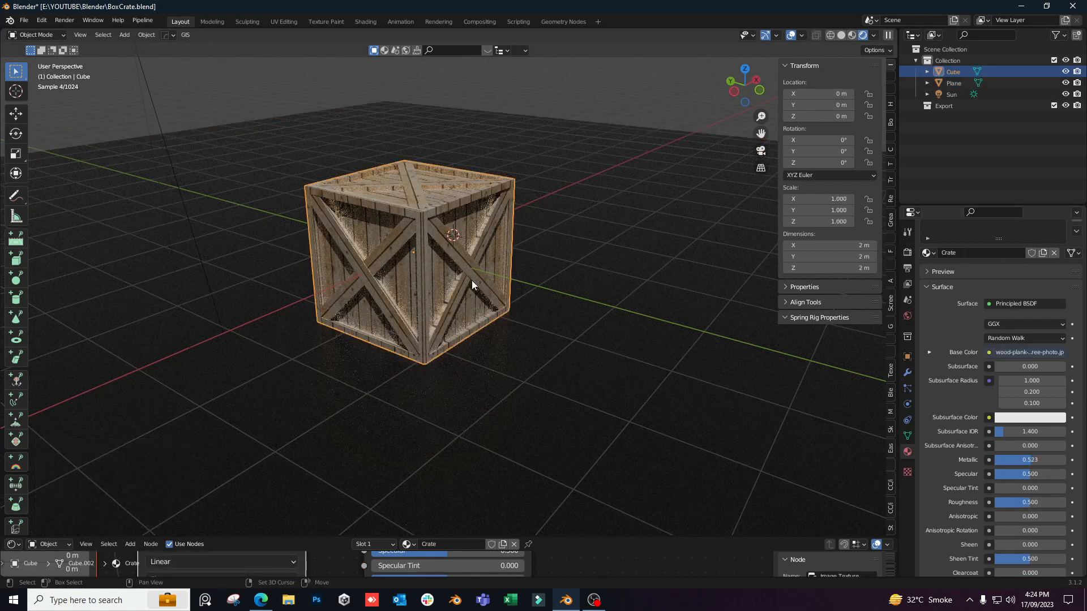
key(shift+d)
key(x)
click(295, 305)
key(g)
key(y)
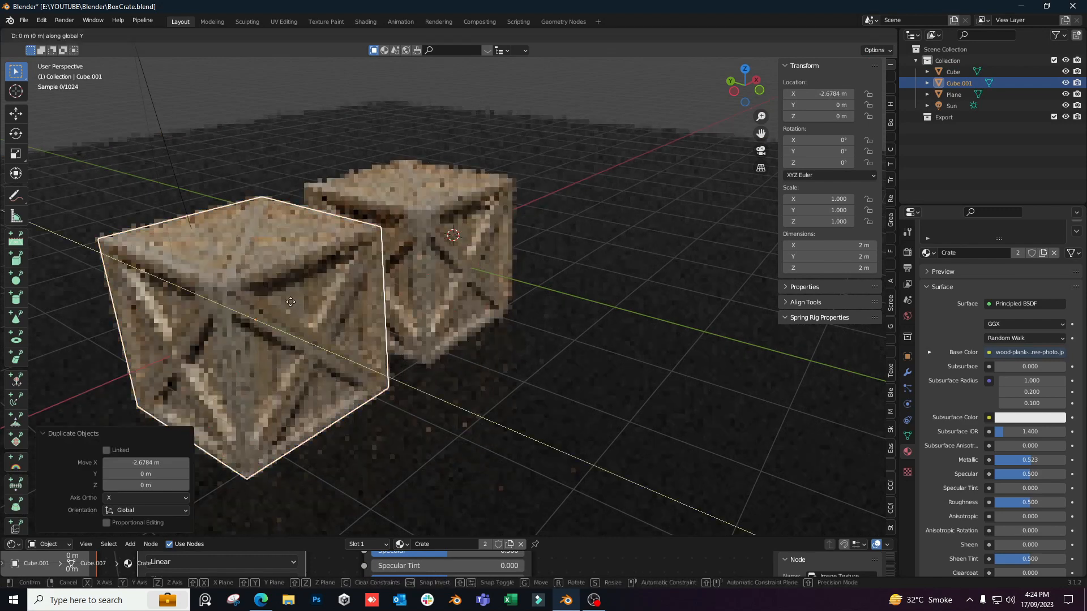
click(158, 227)
key(g)
key(x)
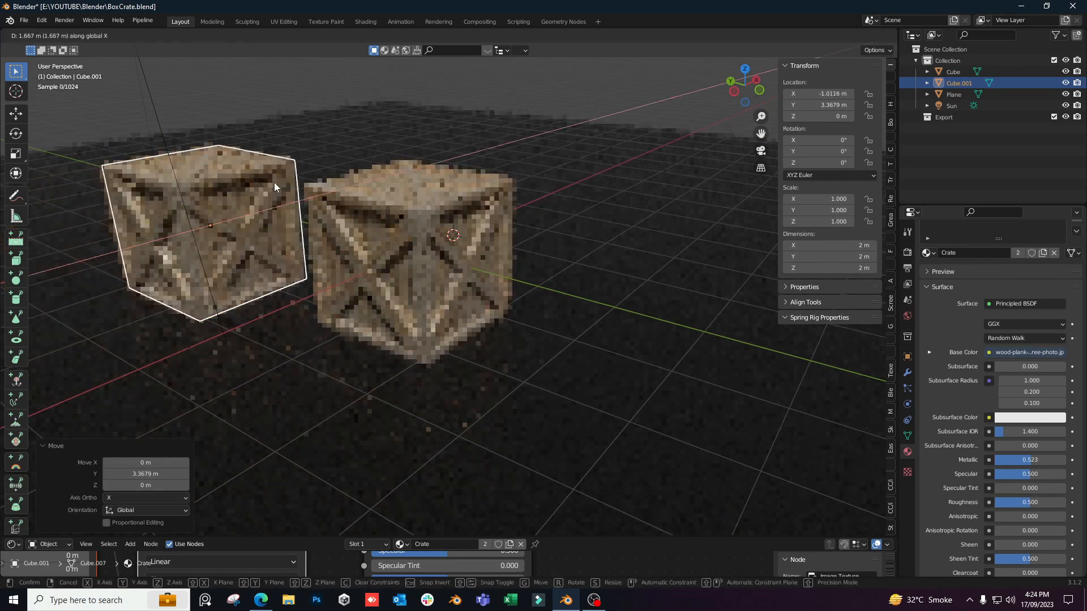
click(249, 188)
Duplicate the second crate and place the new copy on the original crate's other side, at about X 1.89 m, Y -2.38 m
key(shift+d)
key(y)
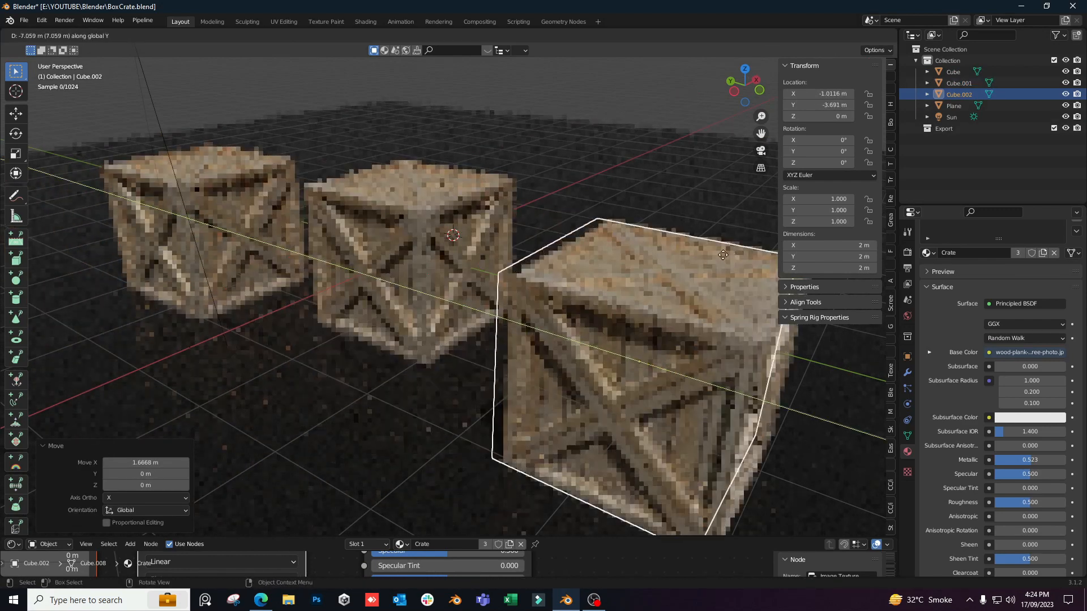
click(719, 258)
key(g)
key(x)
click(752, 269)
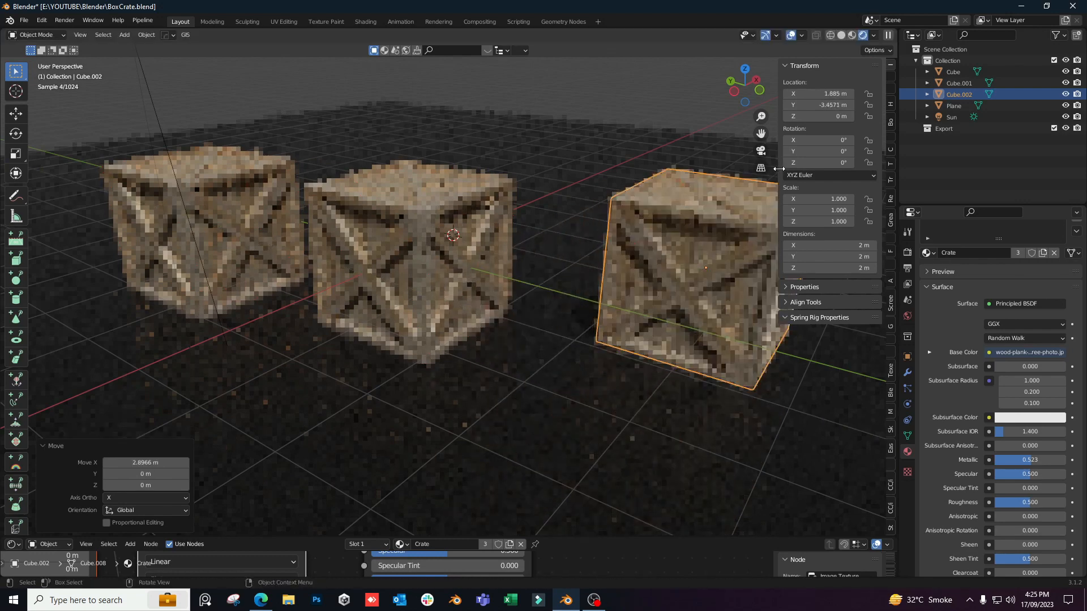
key(g)
key(y)
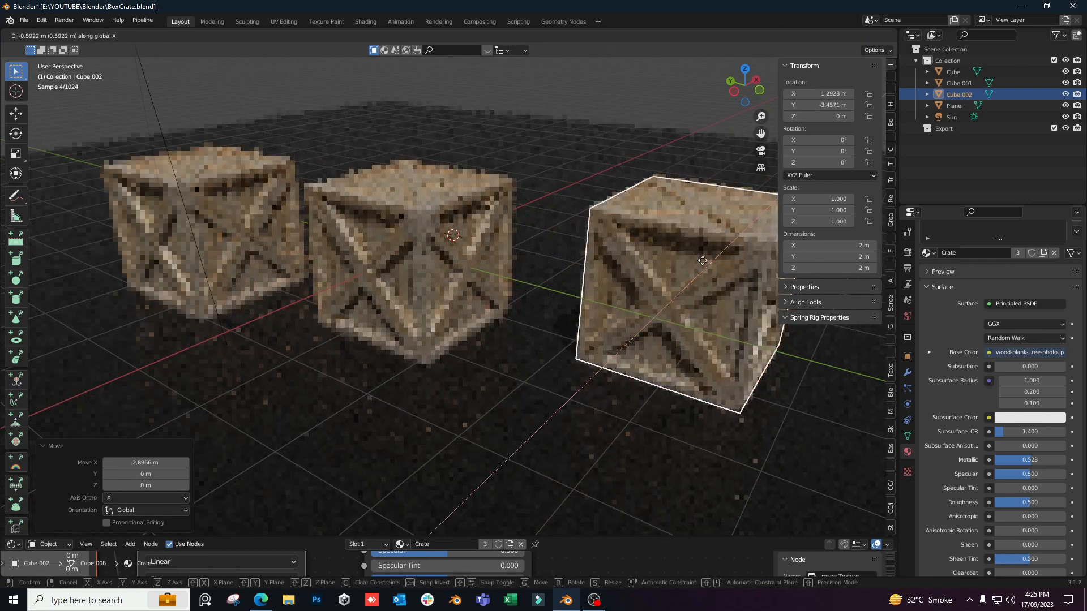
click(453, 278)
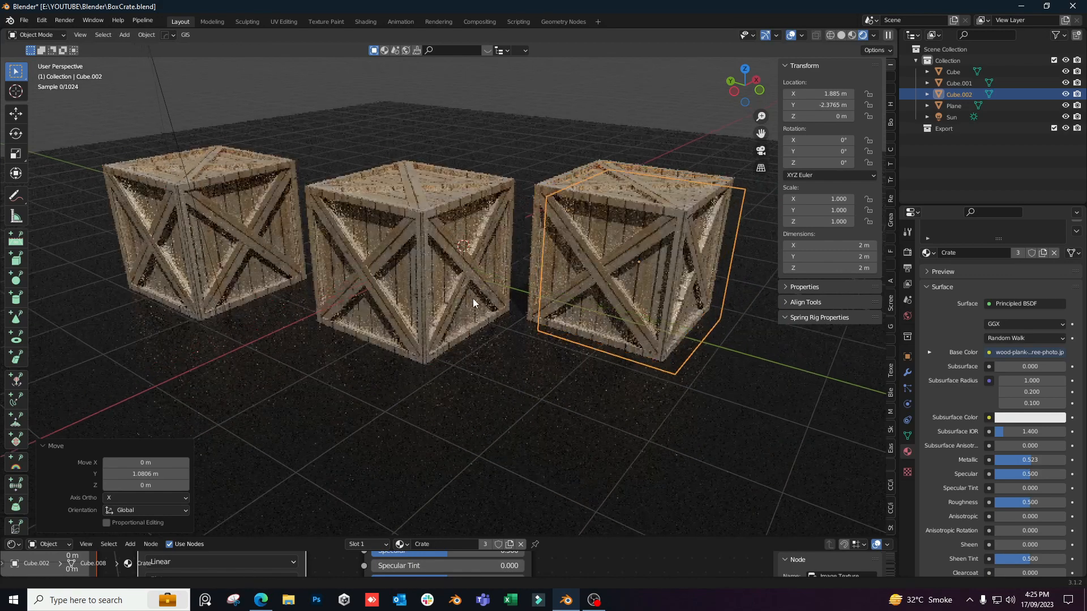
scroll(471, 310, up, 2)
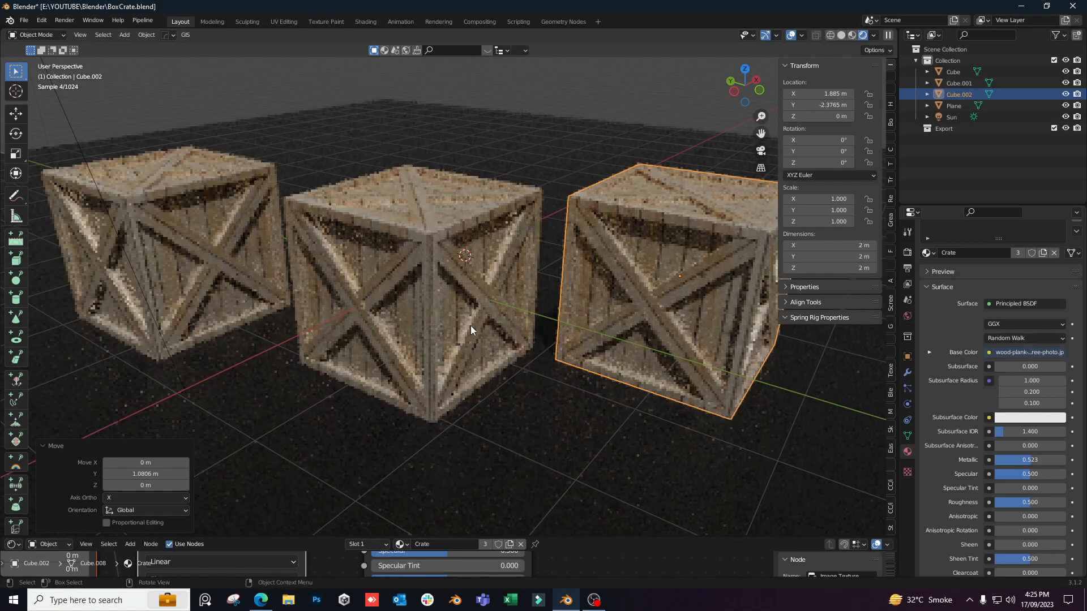
scroll(471, 325, down, 2)
scroll(539, 294, down, 1)
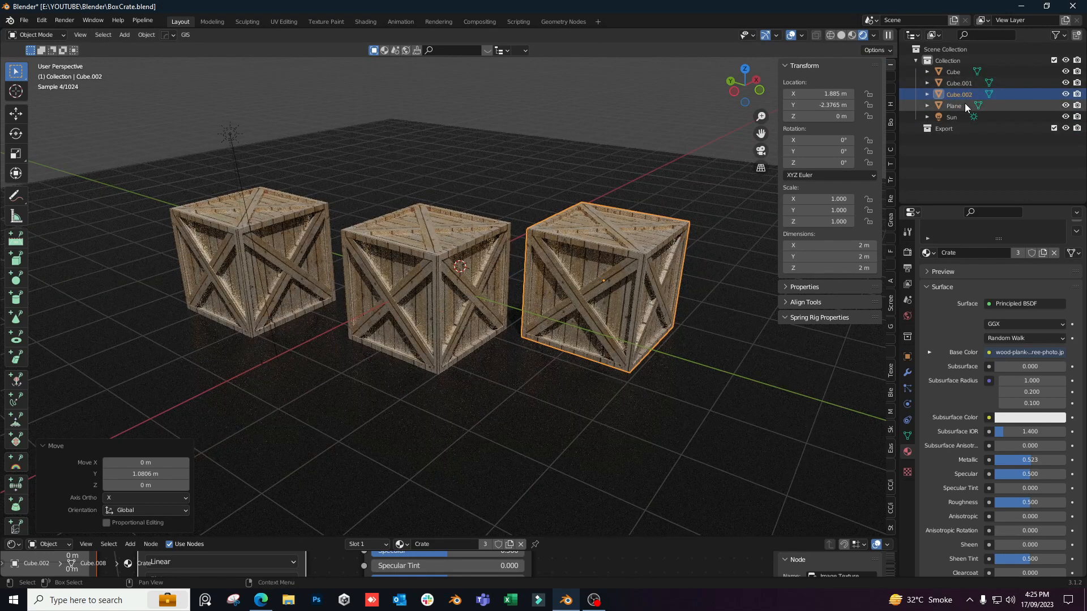
middle_drag(436, 294, 431, 308)
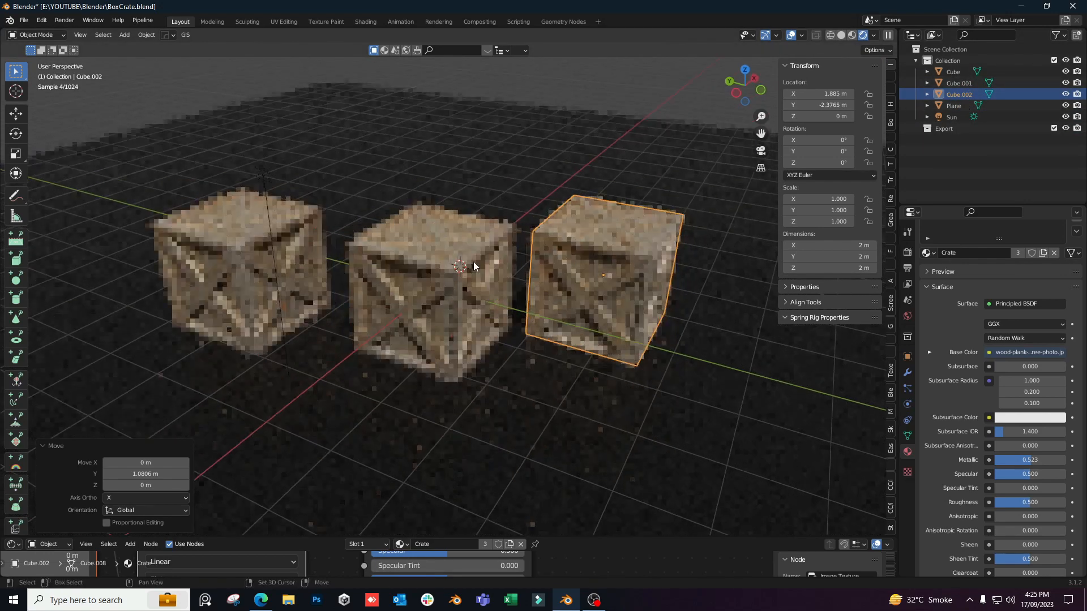
Add a camera to the crate scene
key(shift+a)
mouse_move(429, 422)
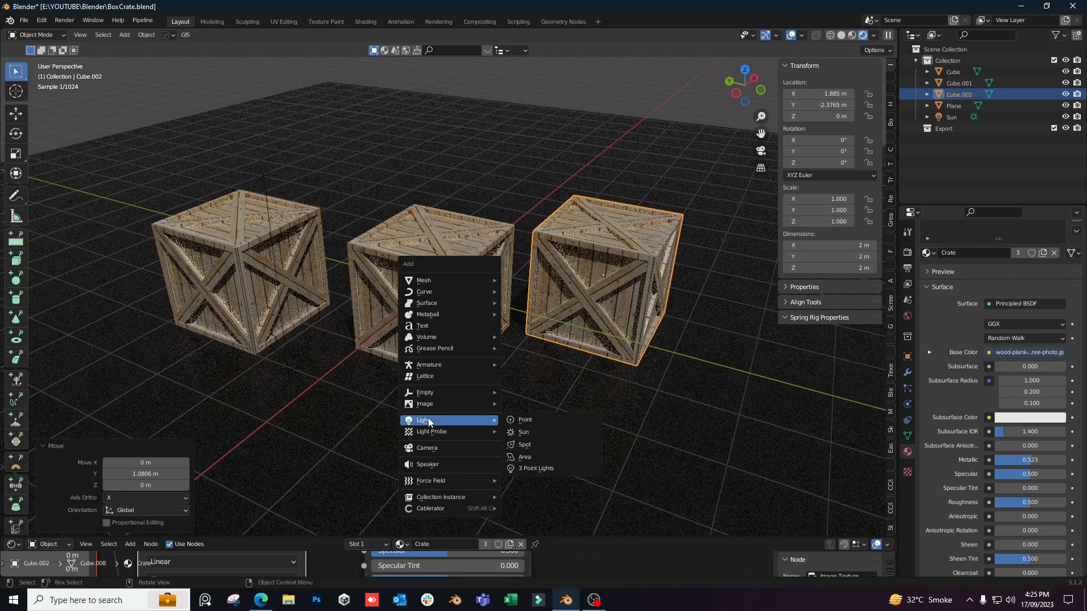
click(434, 447)
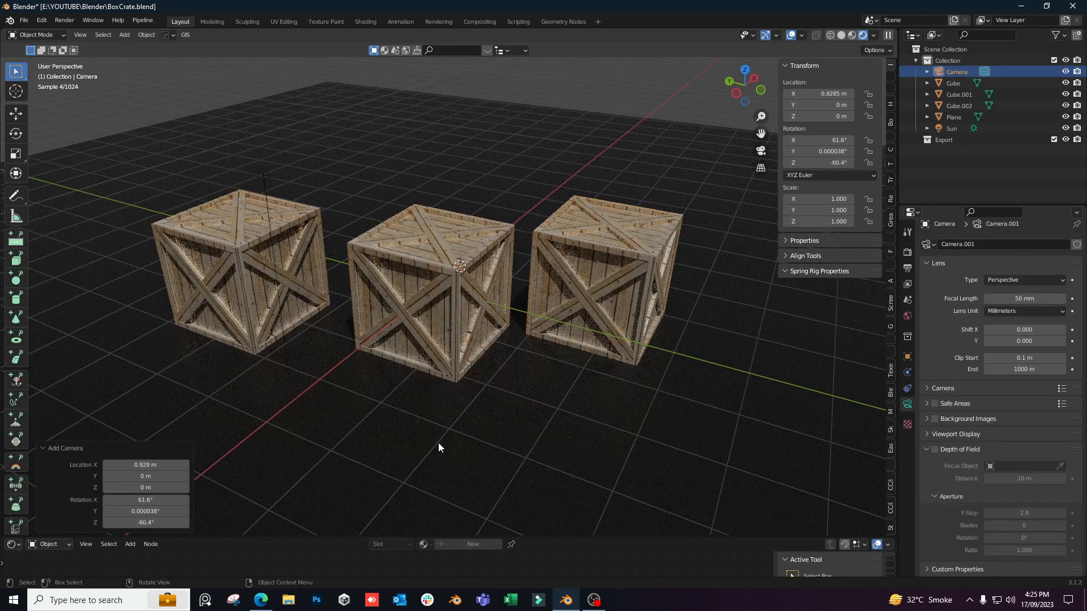
Align the camera to an elevated, angled view looking along the row of three crates
scroll(469, 427, down, 1)
scroll(470, 425, down, 2)
middle_drag(470, 424, 400, 420)
scroll(436, 400, up, 4)
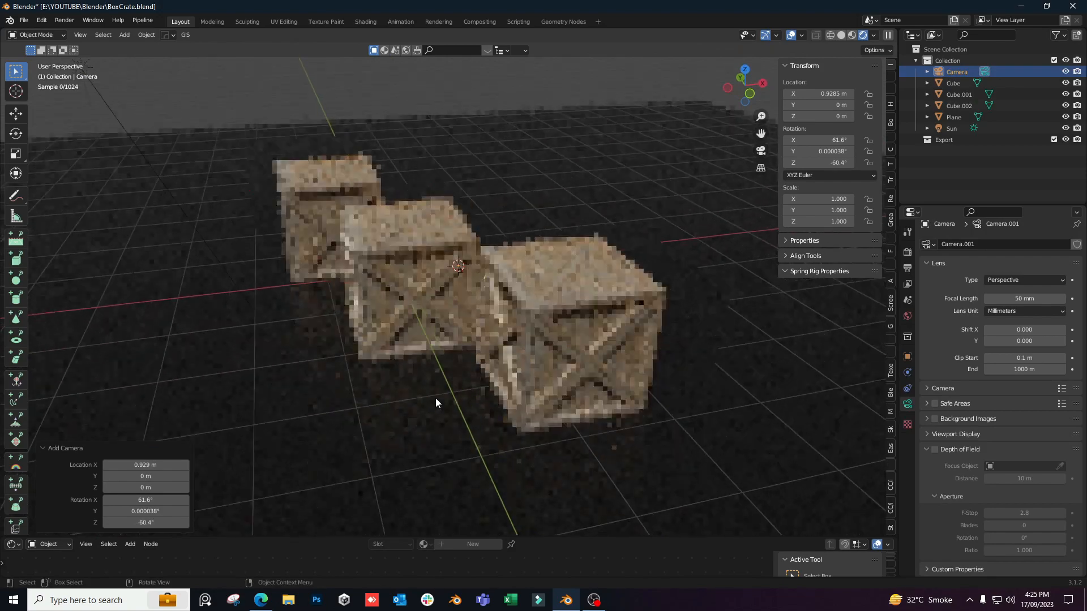
middle_drag(447, 352, 420, 395)
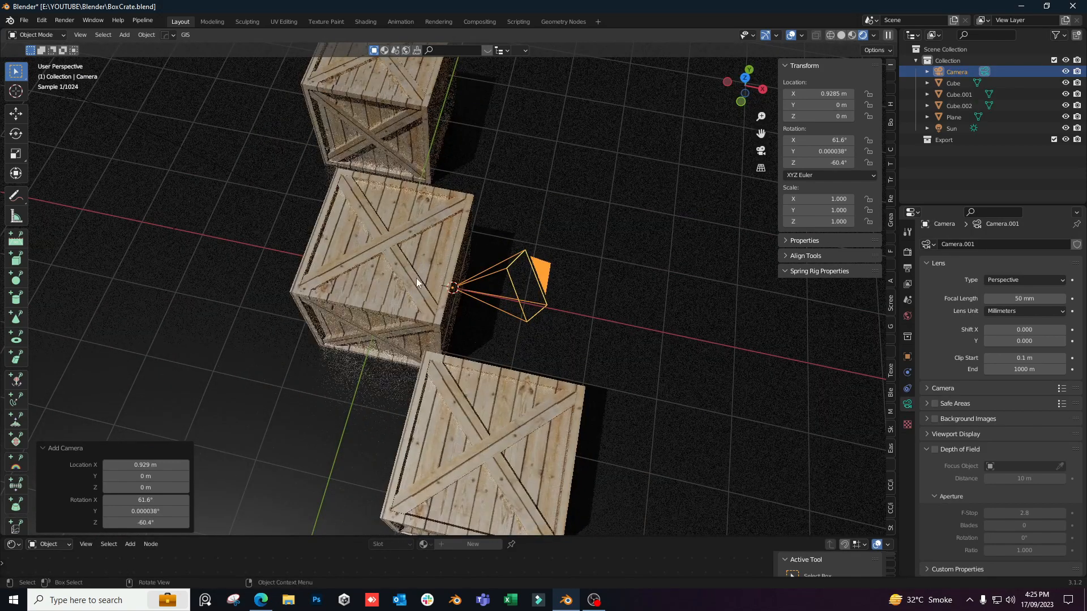
scroll(368, 373, down, 5)
middle_drag(373, 402, 475, 393)
scroll(430, 374, up, 4)
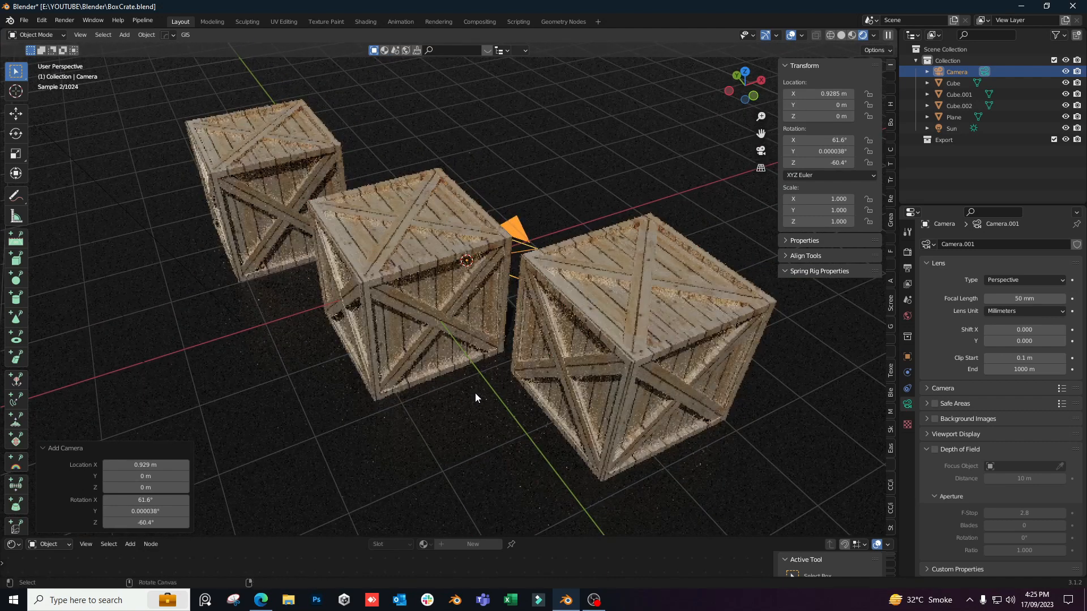
key(ctrl+alt+KP_0)
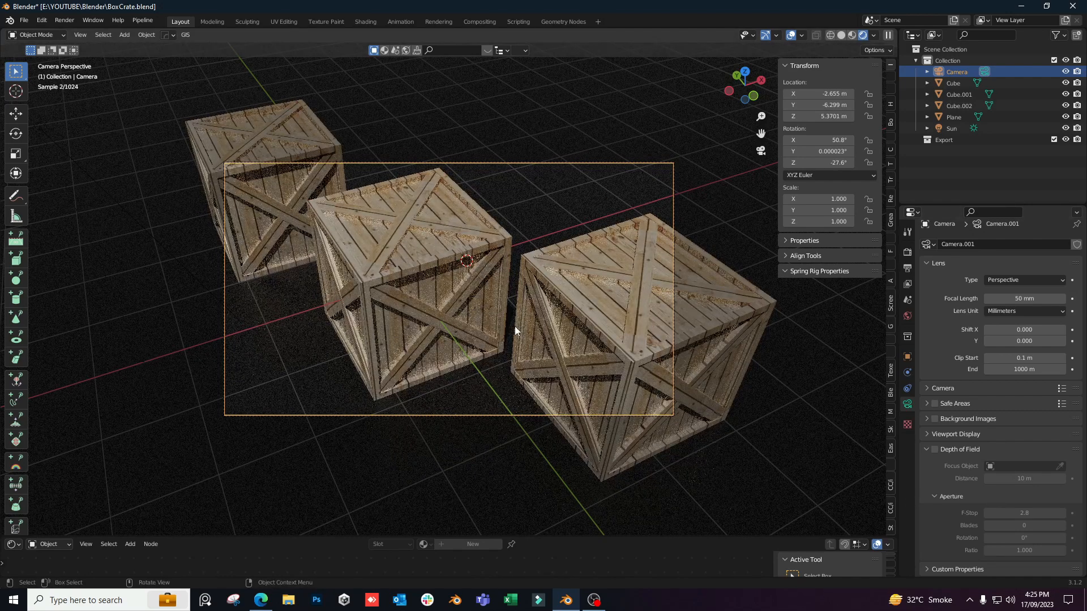
scroll(514, 306, down, 2)
key(g)
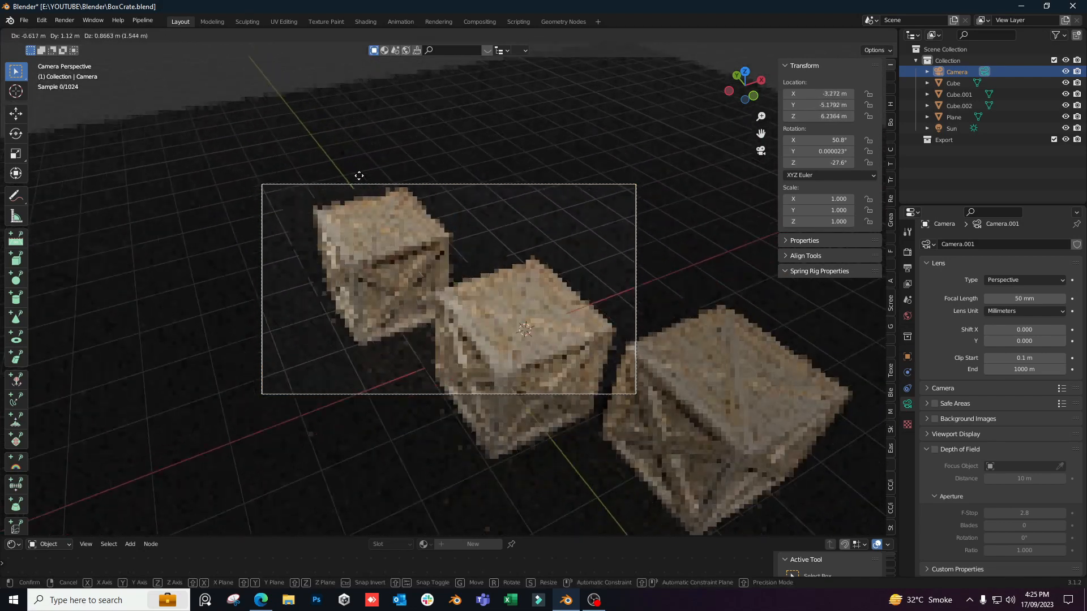
right_click(542, 270)
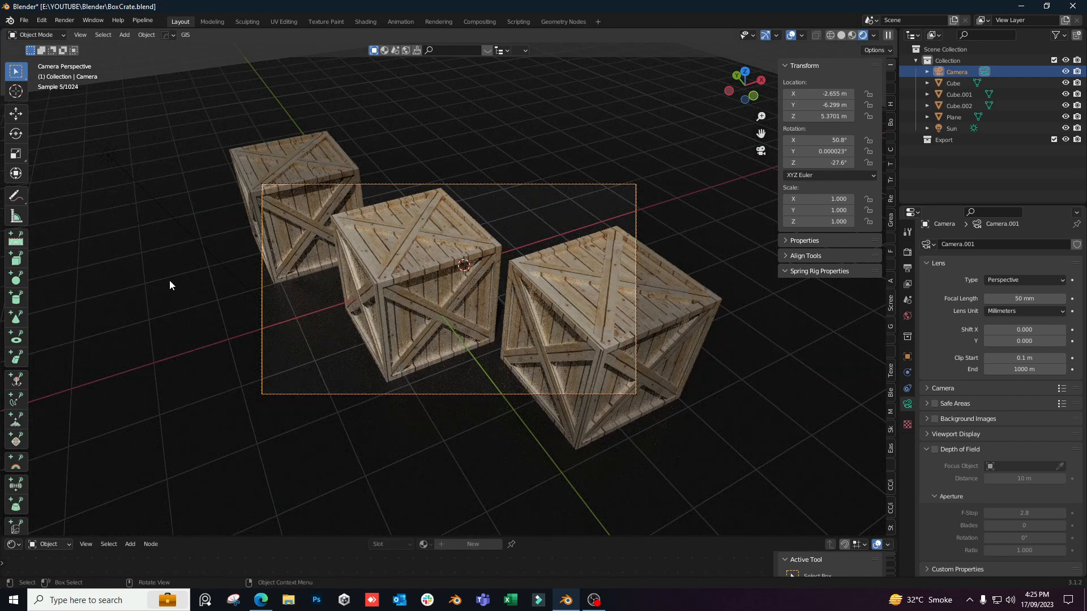
Move the camera about -0.93 m along Y and about -1.85 m along X
scroll(549, 319, down, 2)
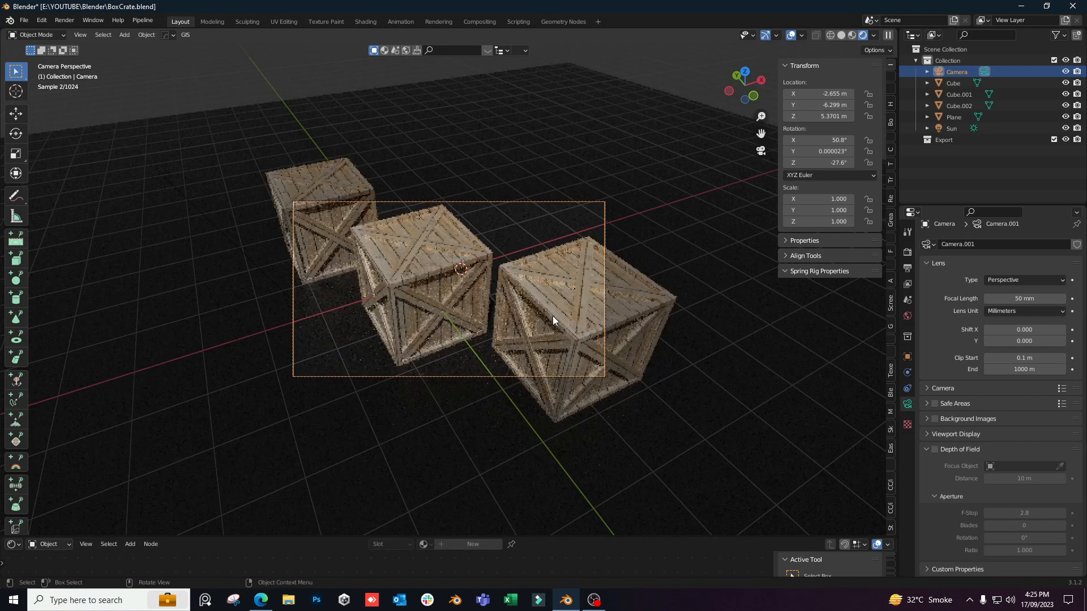
key(g)
key(y)
click(558, 386)
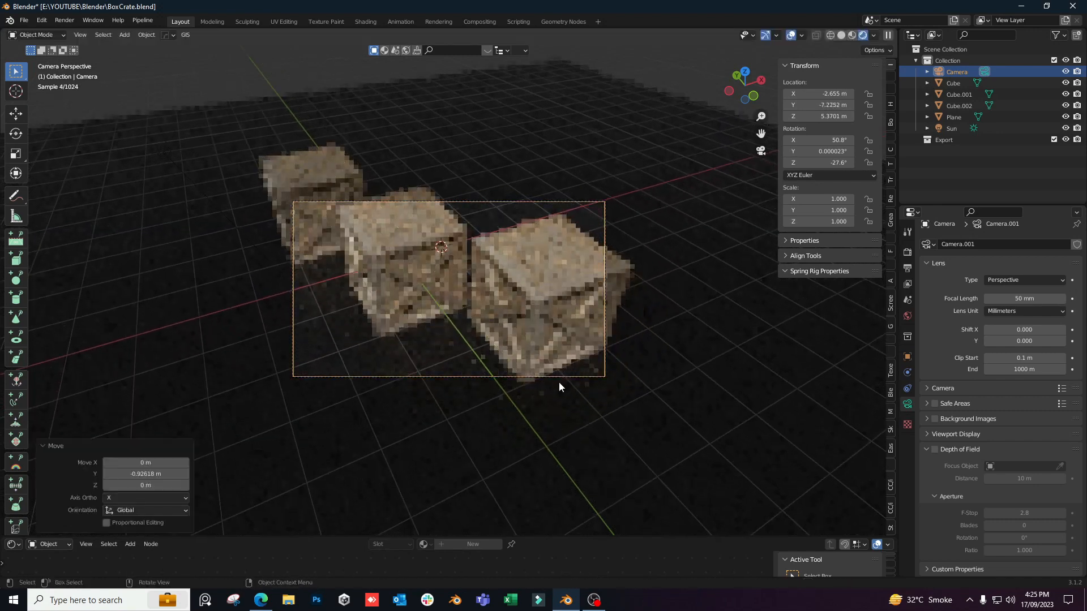
key(g)
key(x)
click(432, 449)
Raise the camera to about 7.17 m in Z and move it back about 2.78 m along negative Y
key(g)
key(z)
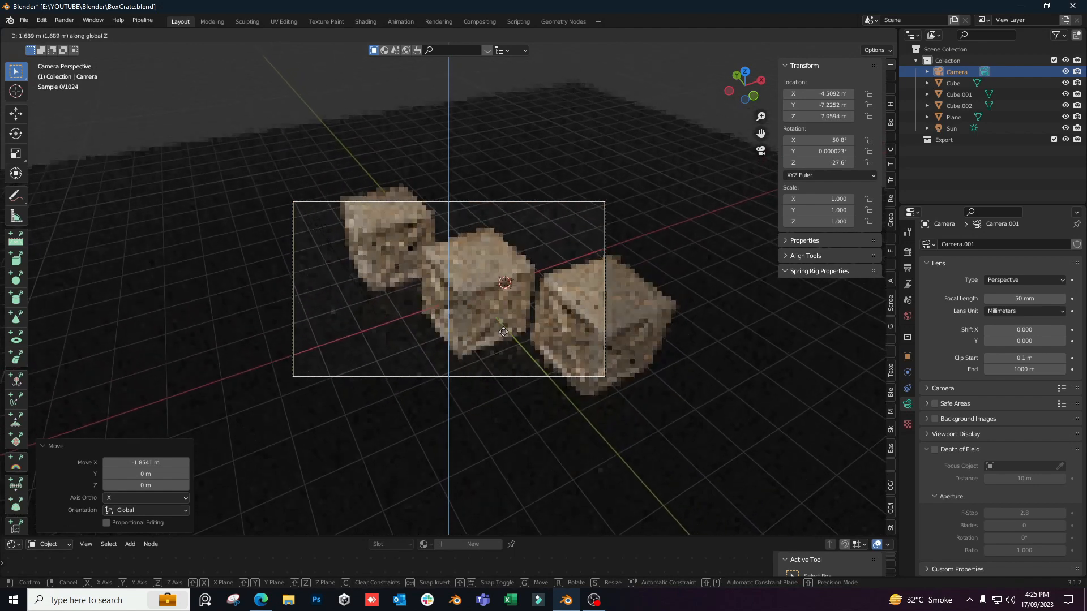
click(506, 326)
key(g)
key(y)
click(655, 478)
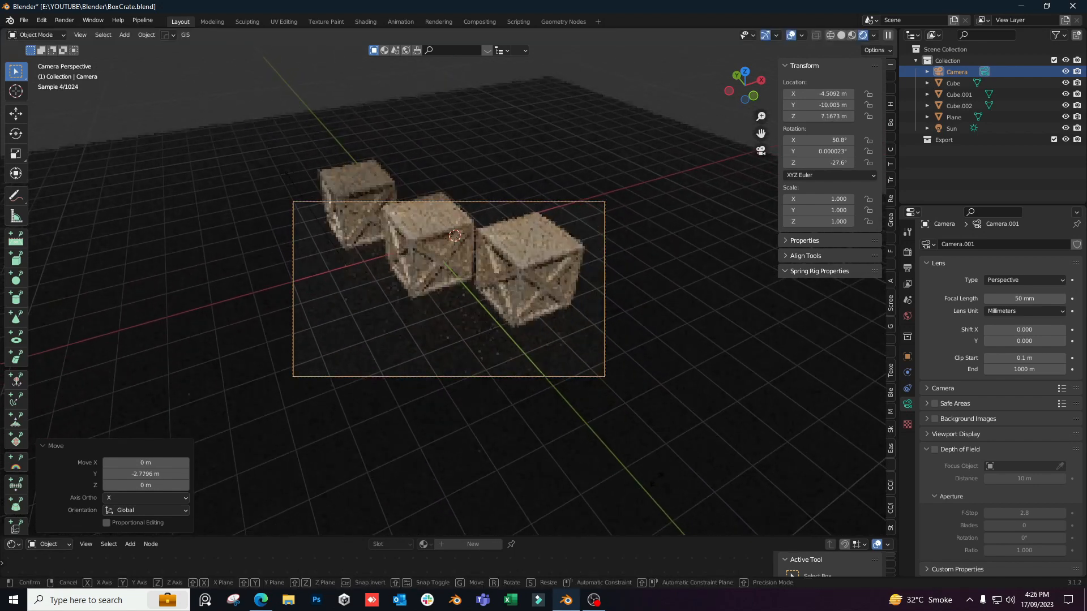
Rotate the camera about 9.78° around its local X axis and lower it about 1.08 m so all three crates fit the frame
key(r)
key(x)
key(x)
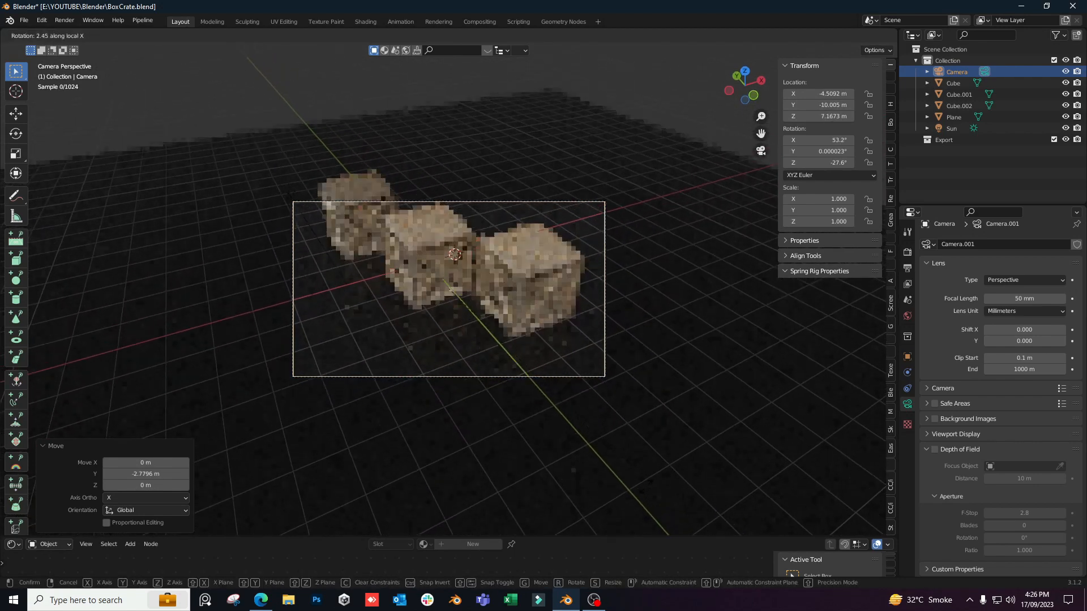
click(626, 513)
key(g)
key(z)
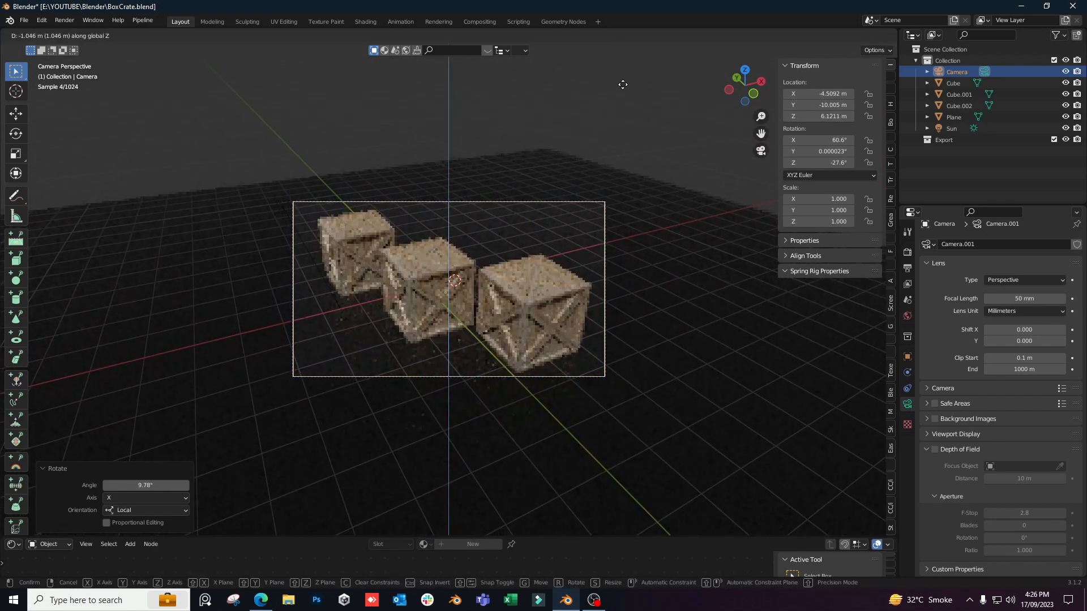
click(623, 86)
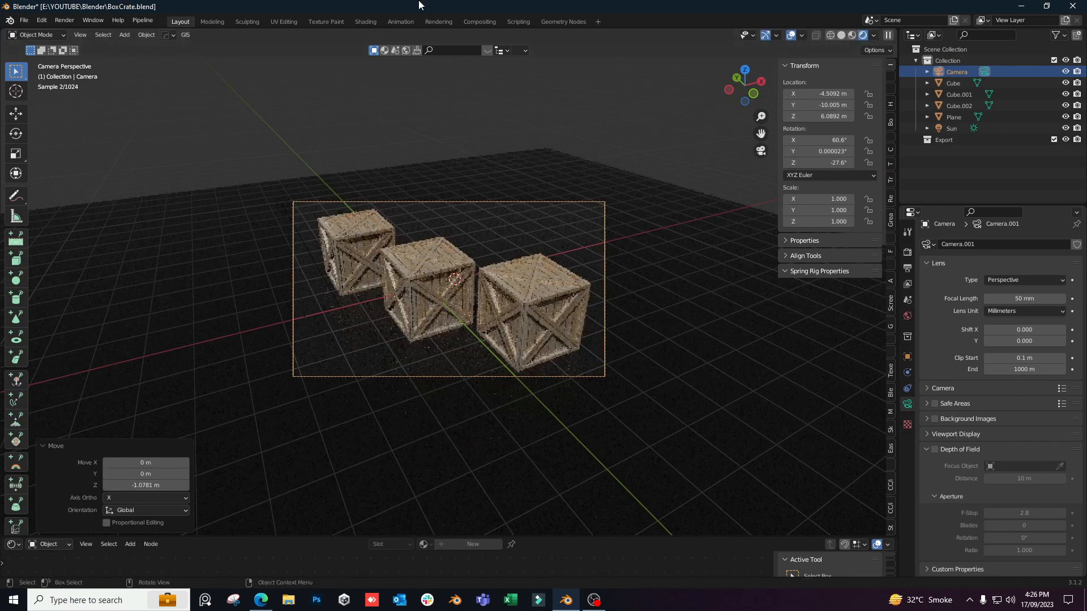
scroll(501, 283, up, 2)
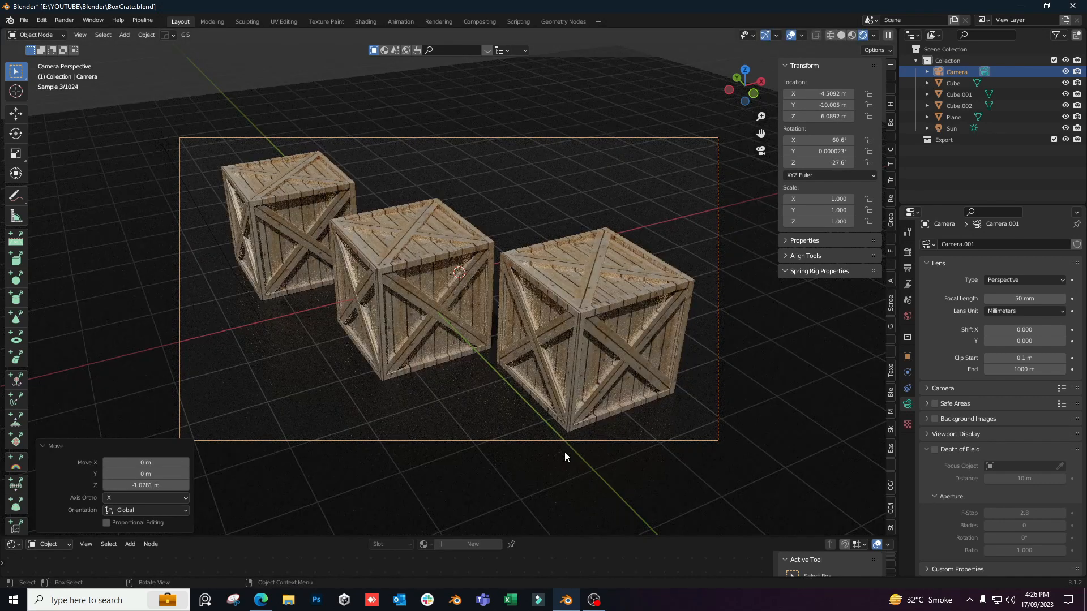
Set the Cycles render device to GPU Compute and save the file
click(908, 253)
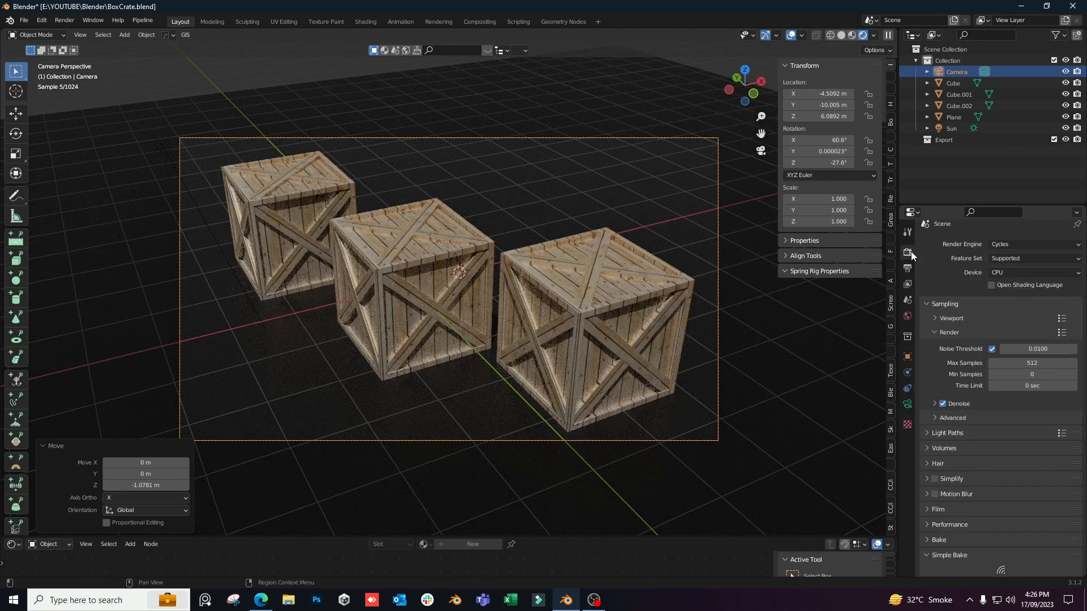
key(ctrl+s)
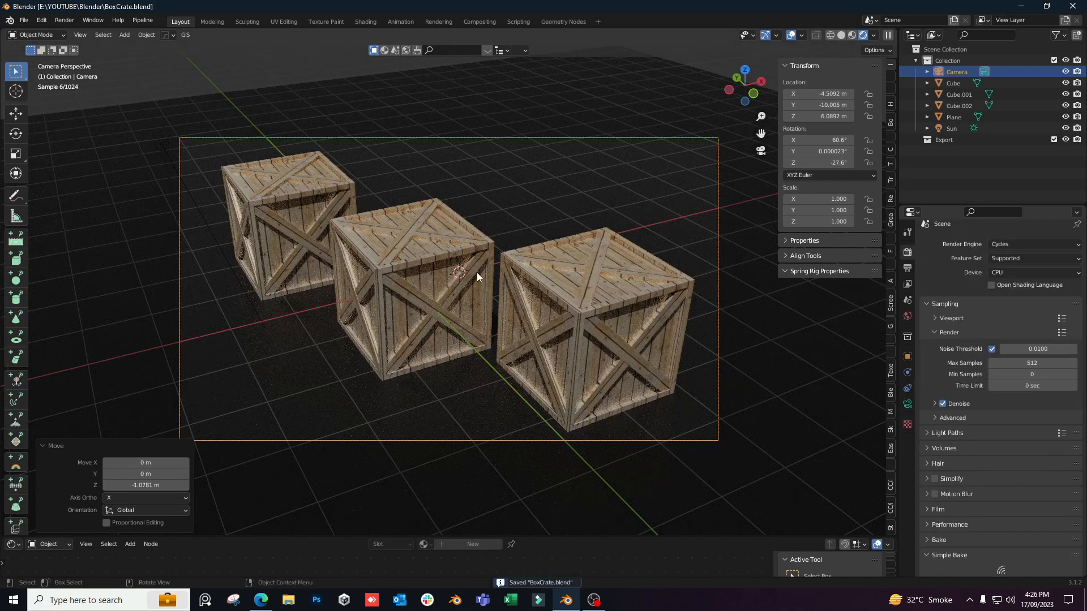
click(999, 273)
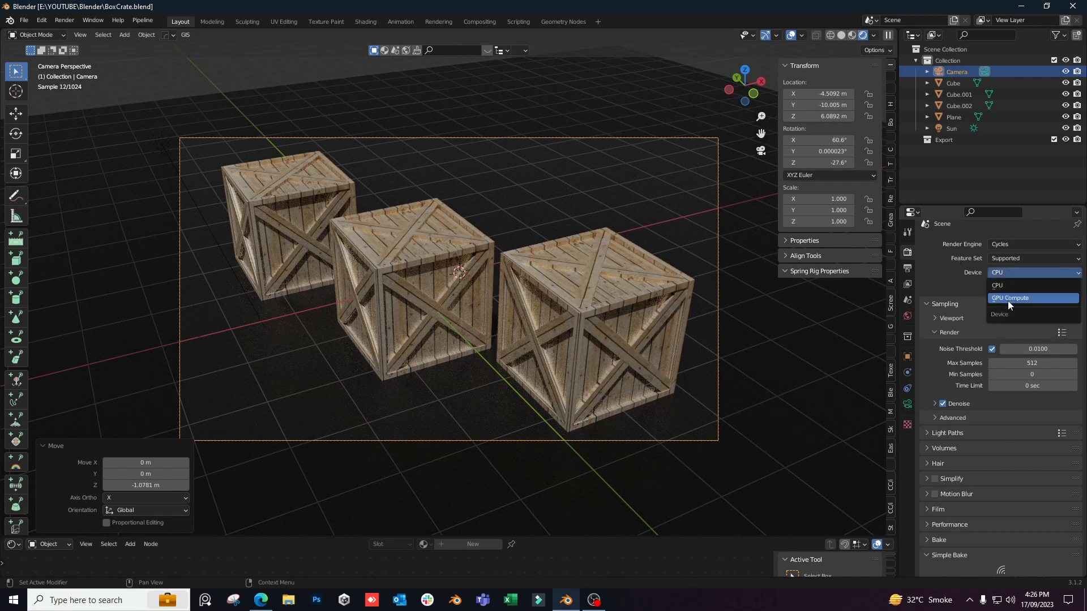
click(1009, 299)
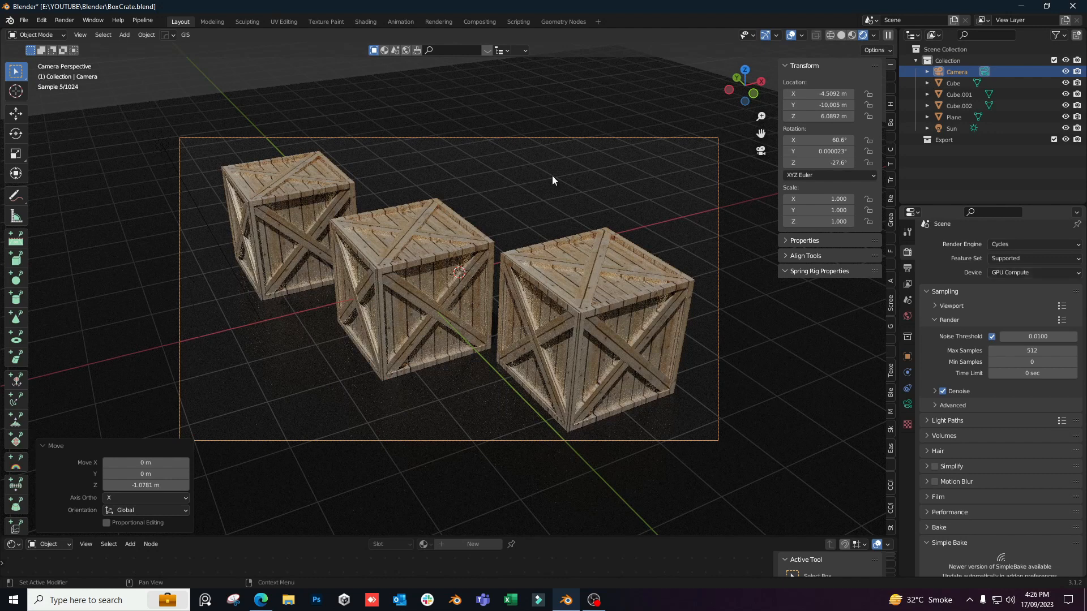
key(ctrl+s)
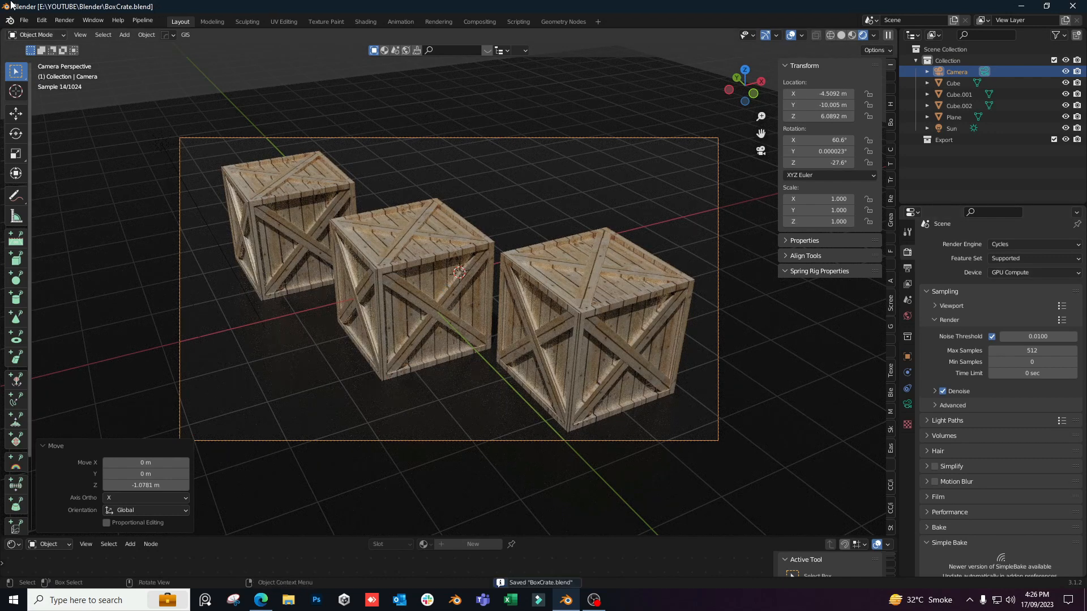
Switch the viewport to Solid shading, then save the file and render the image from the camera
click(842, 36)
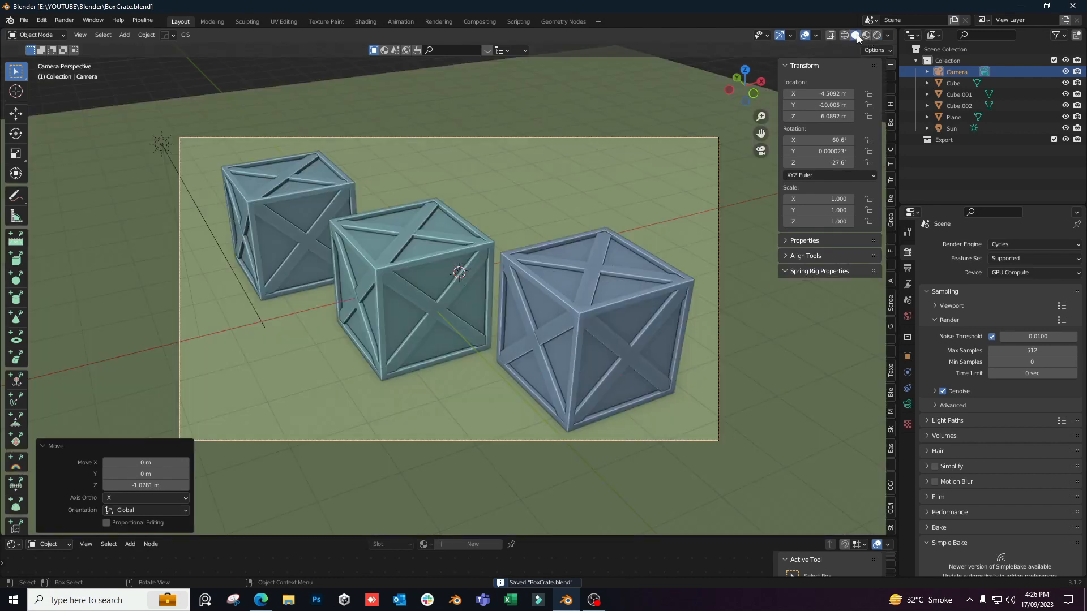
key(ctrl+s)
click(55, 20)
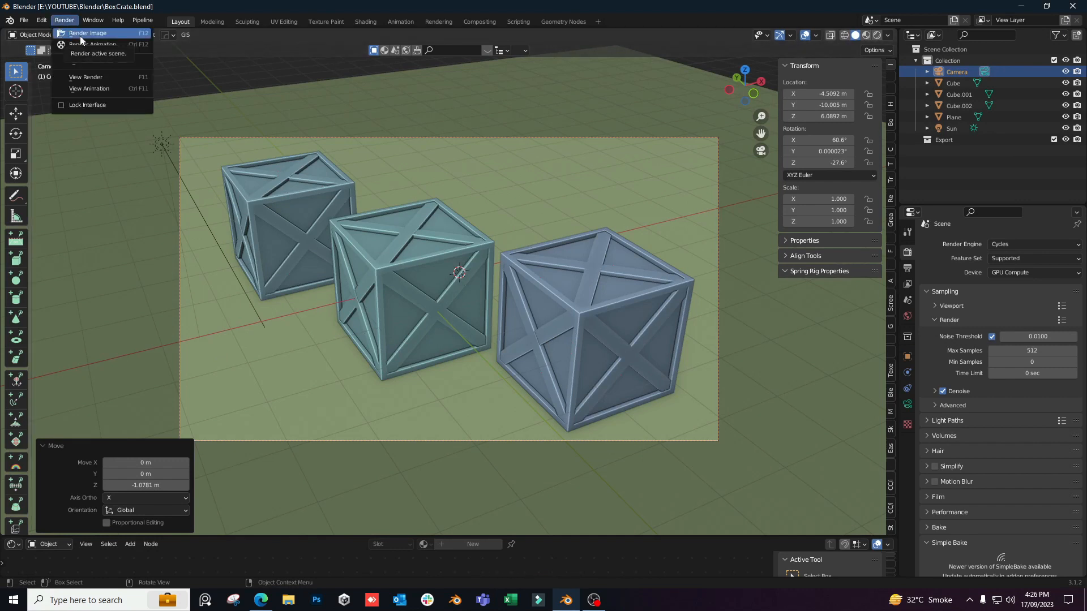
click(80, 36)
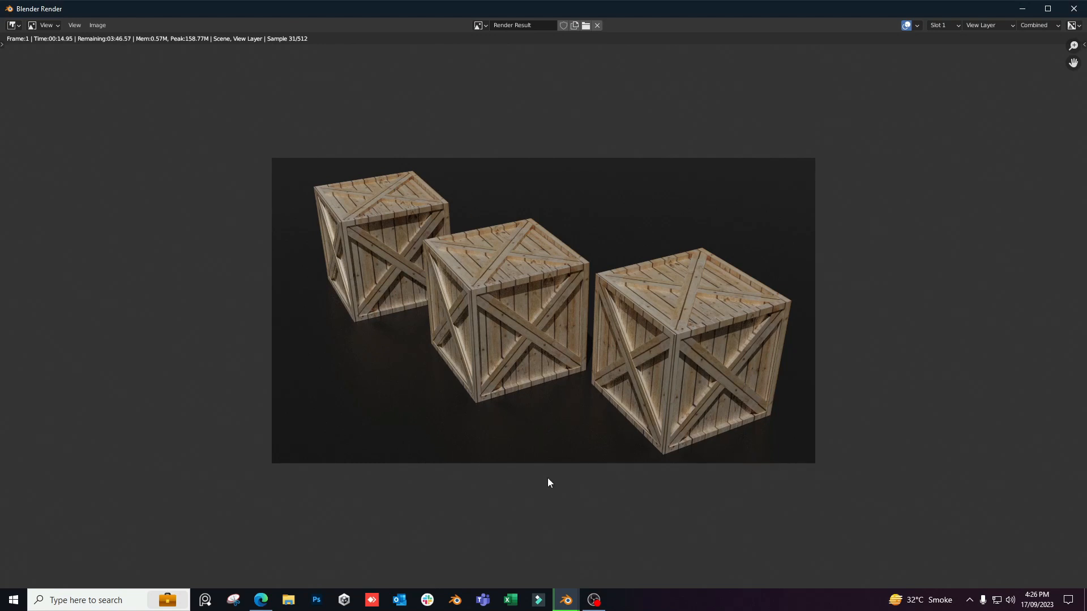
click(593, 600)
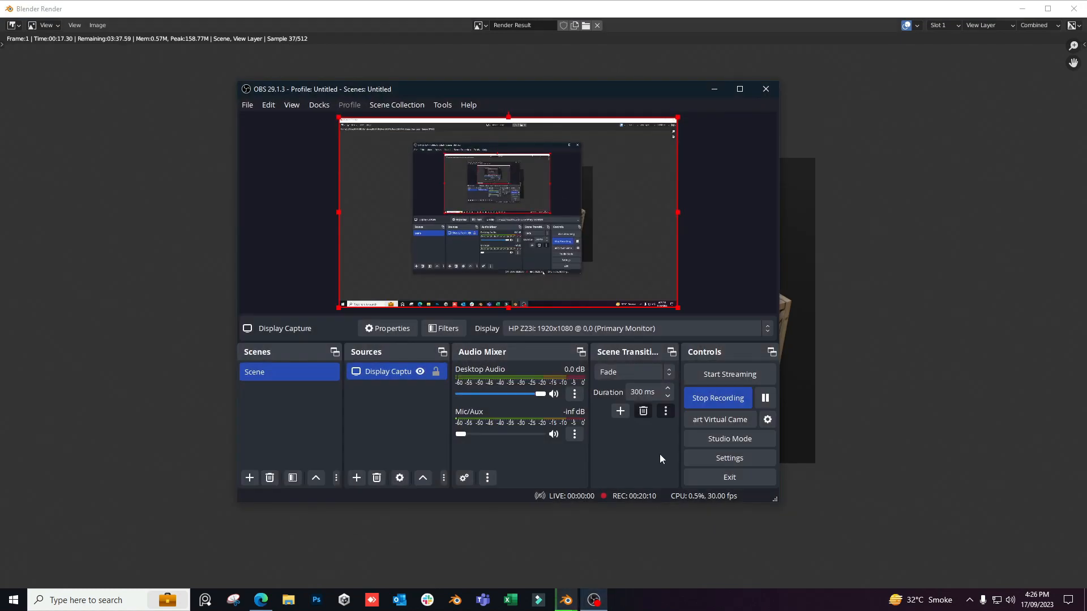
click(767, 400)
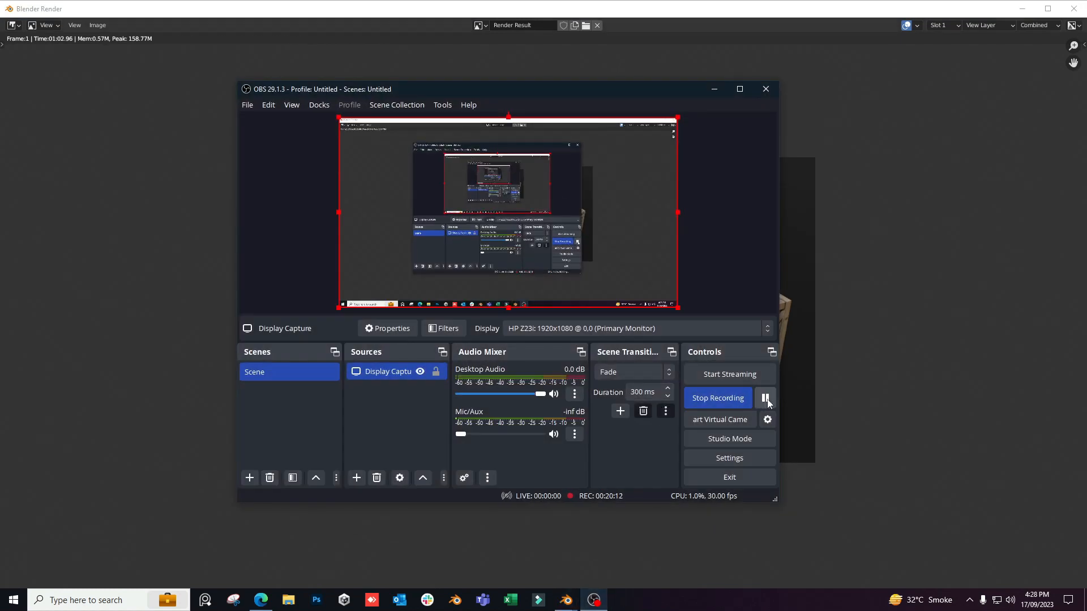
click(714, 89)
Save the rendered image to the Desktop as crate.png
middle_drag(498, 296, 583, 320)
scroll(583, 321, up, 1)
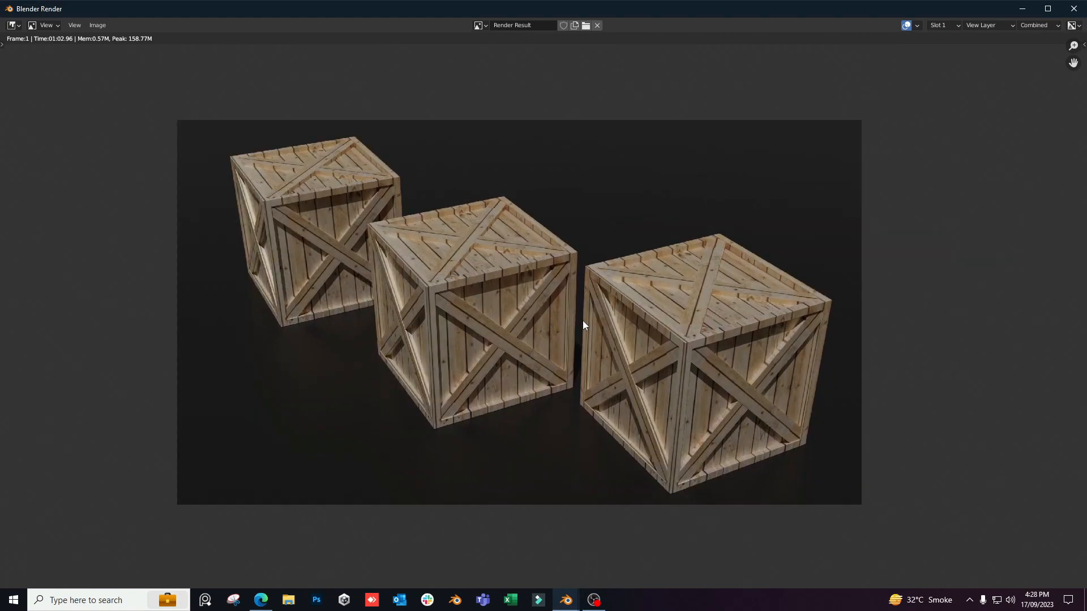
click(100, 28)
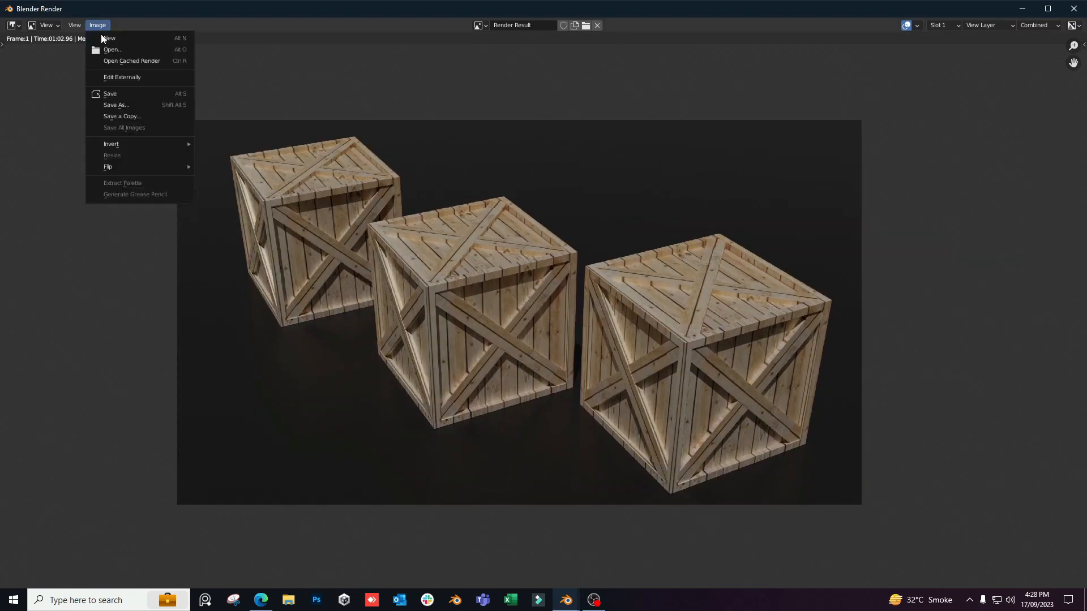
click(122, 91)
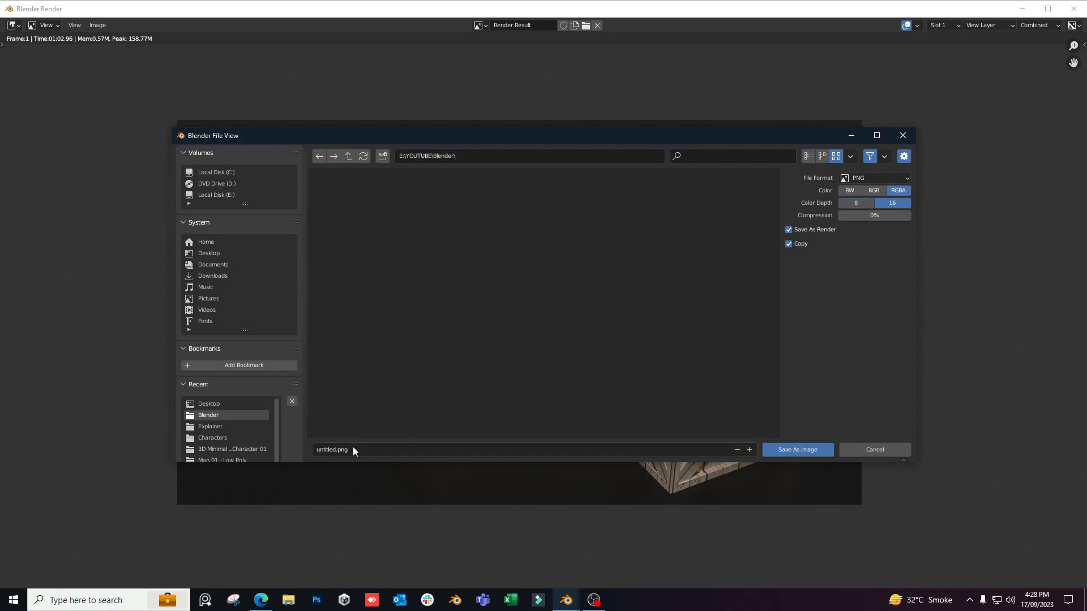
click(214, 253)
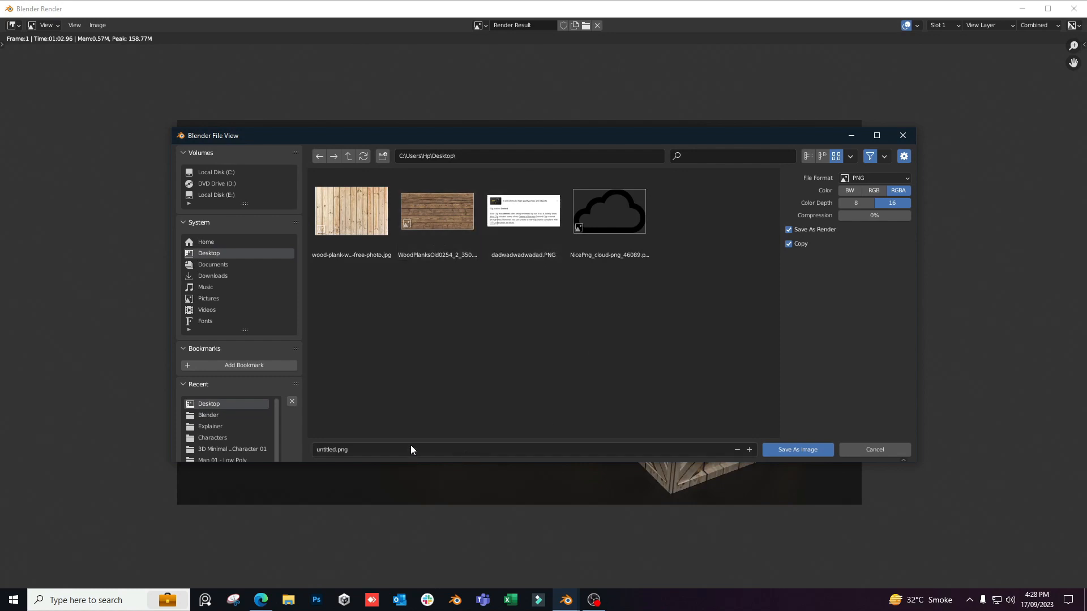
click(335, 453)
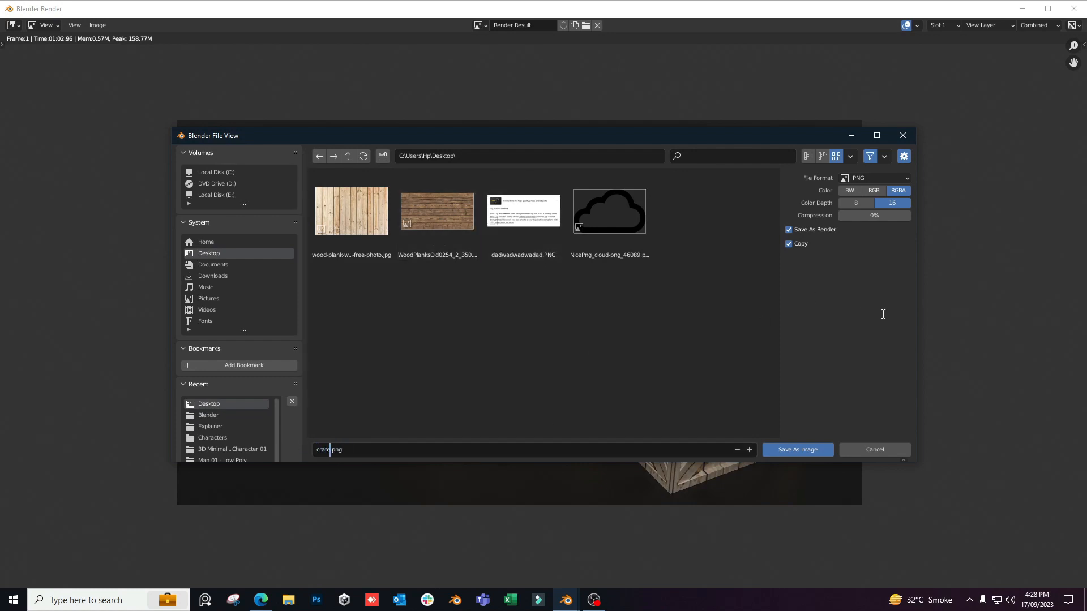
click(804, 451)
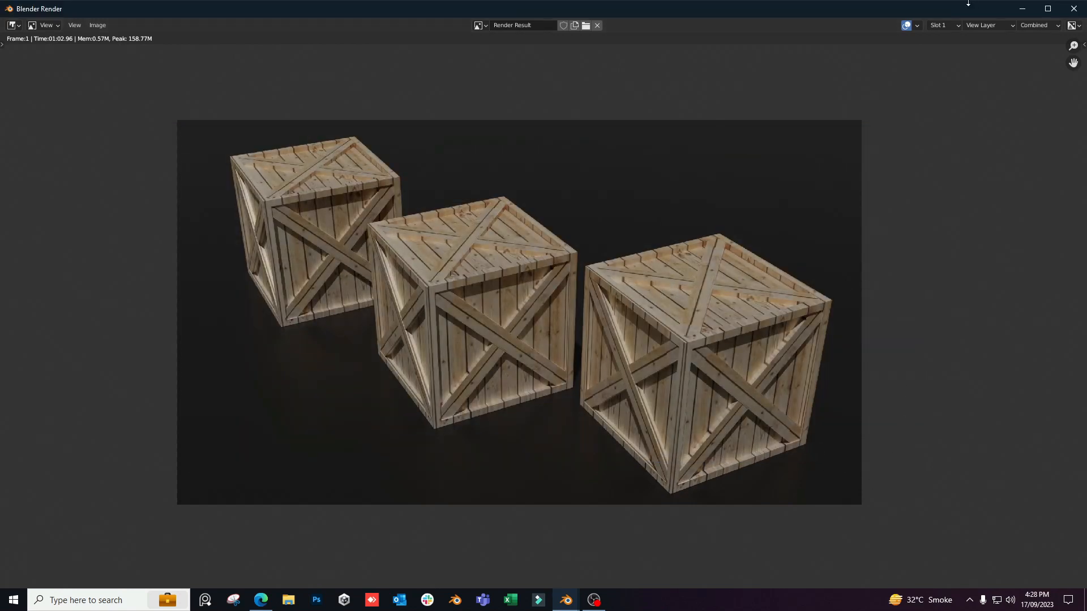
Close the render window and save the scene file
click(1073, 9)
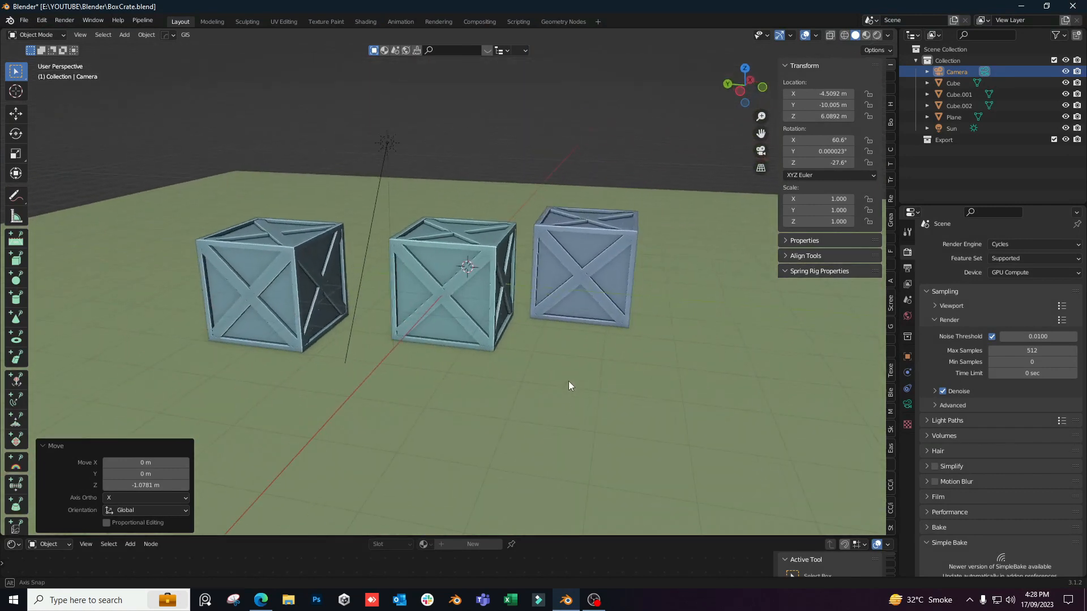
key(ctrl+s)
middle_drag(589, 379, 565, 396)
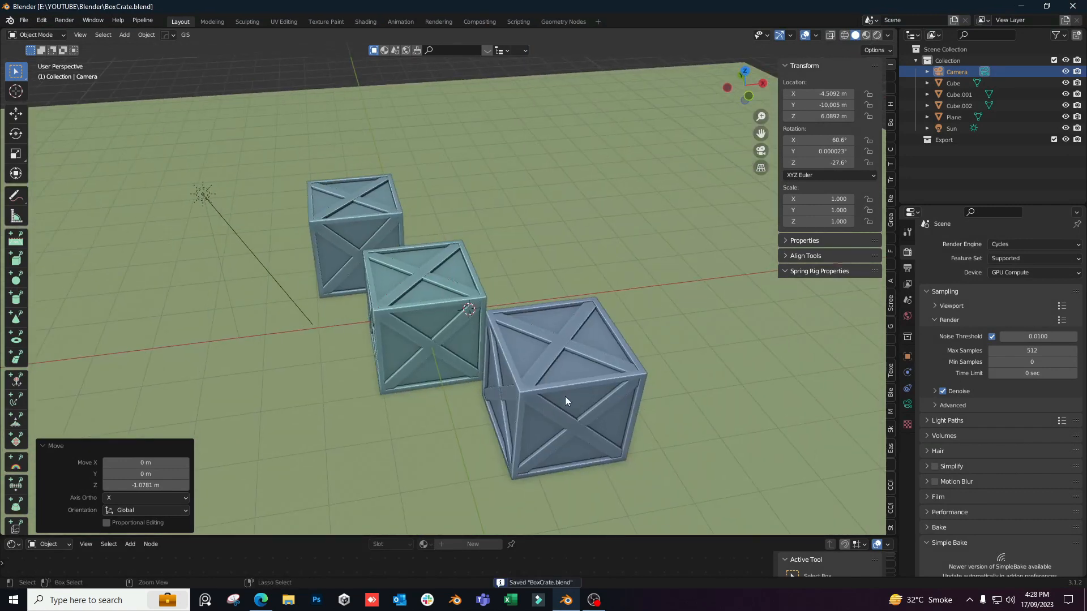